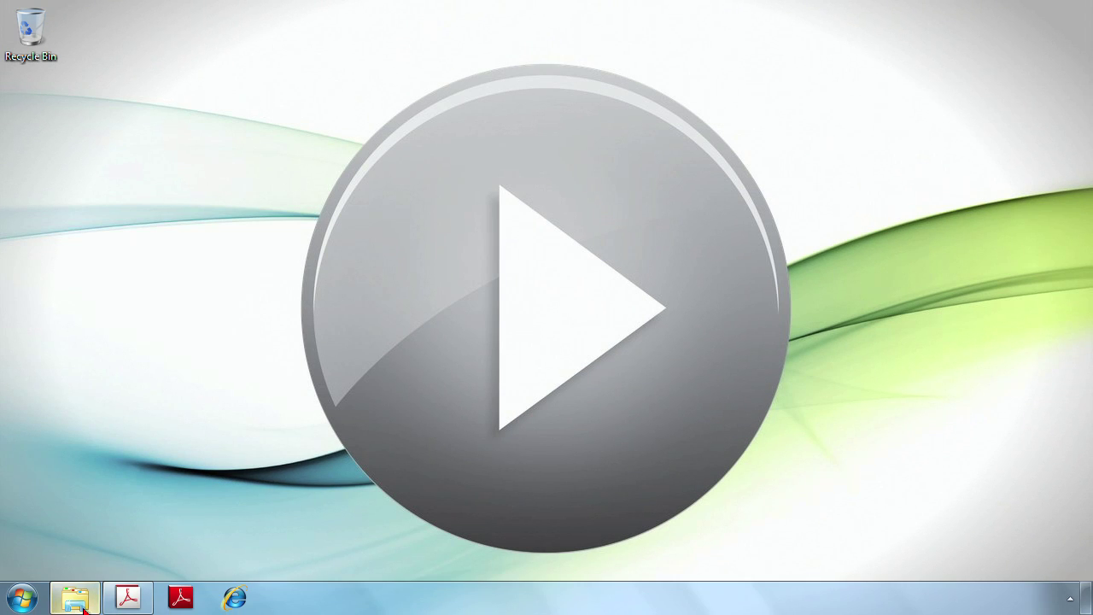
# Switch to Adobe Acrobat Pro
pyautogui.click(128, 598)
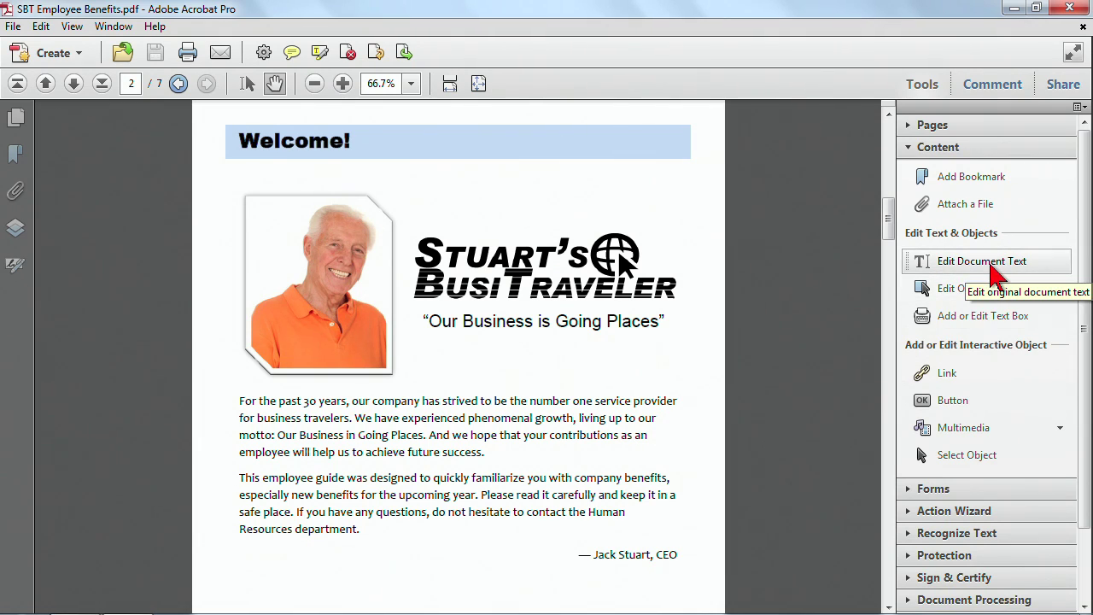
# Add the middle initial "Q." to the name in the signature line under the welcome text and change the title to CFO
pyautogui.click(995, 273)
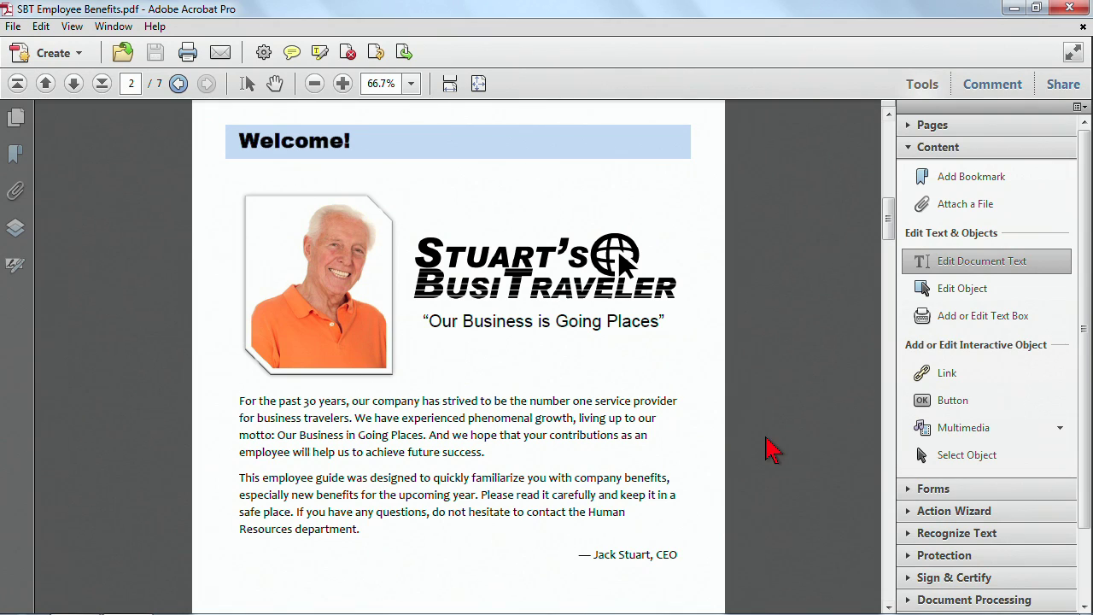
pyautogui.click(618, 554)
pyautogui.write('Q. ')
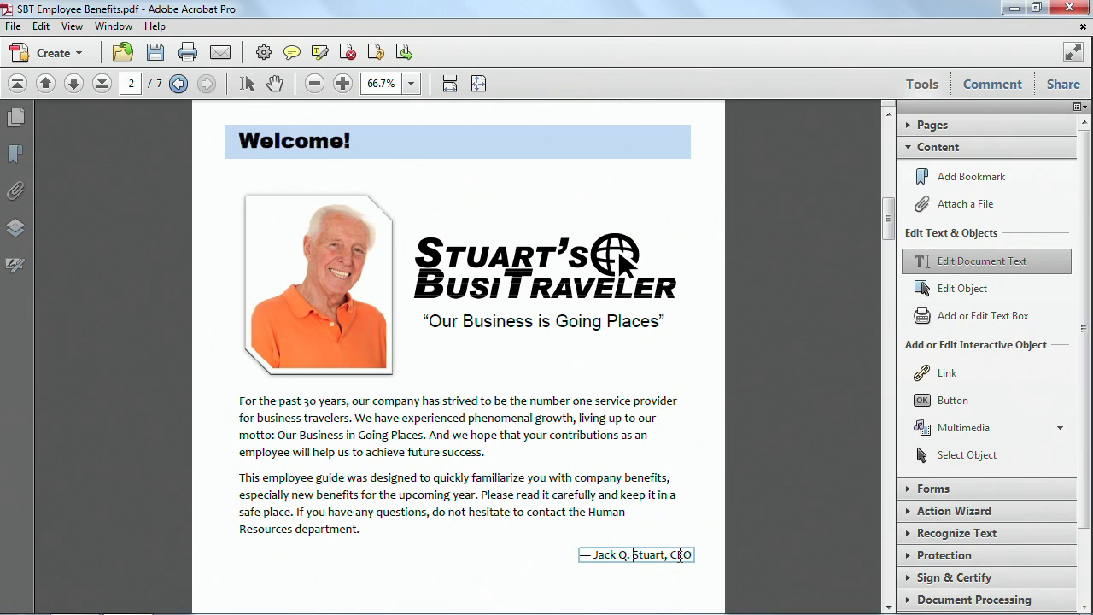
pyautogui.write('F')
# Nudge the signature line object left until its end aligns with the right edge of the body paragraphs
pyautogui.click(960, 294)
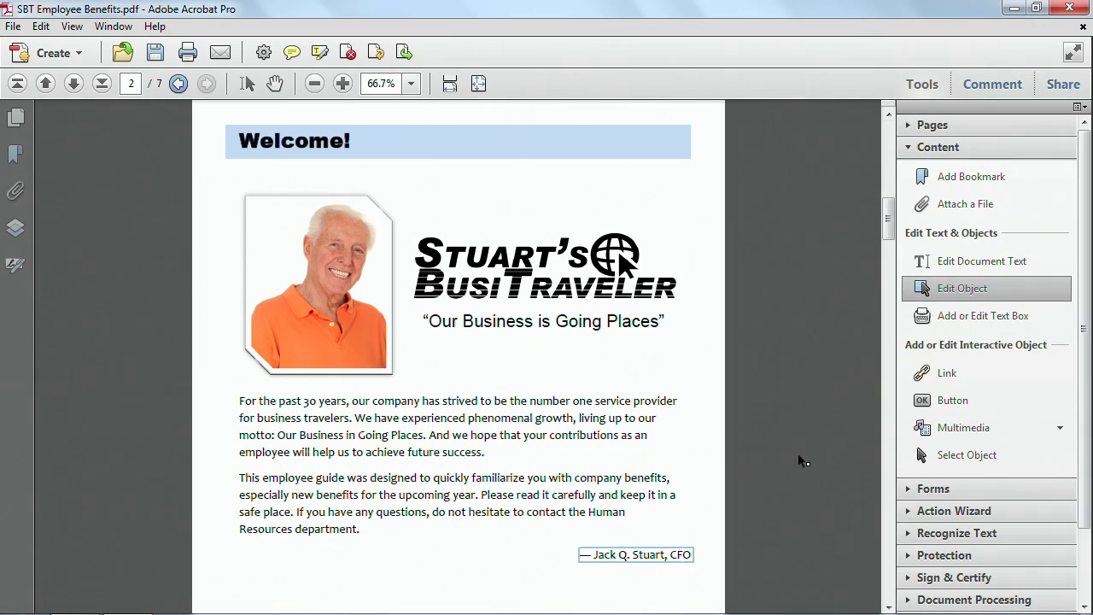
pyautogui.click(657, 558)
pyautogui.press('Left')
pyautogui.press('Left')
pyautogui.press('Left')
pyautogui.press('Left')
pyautogui.press('Left')
pyautogui.press('Left')
pyautogui.press('Left')
pyautogui.press('Left')
pyautogui.press('Left')
pyautogui.press('Left')
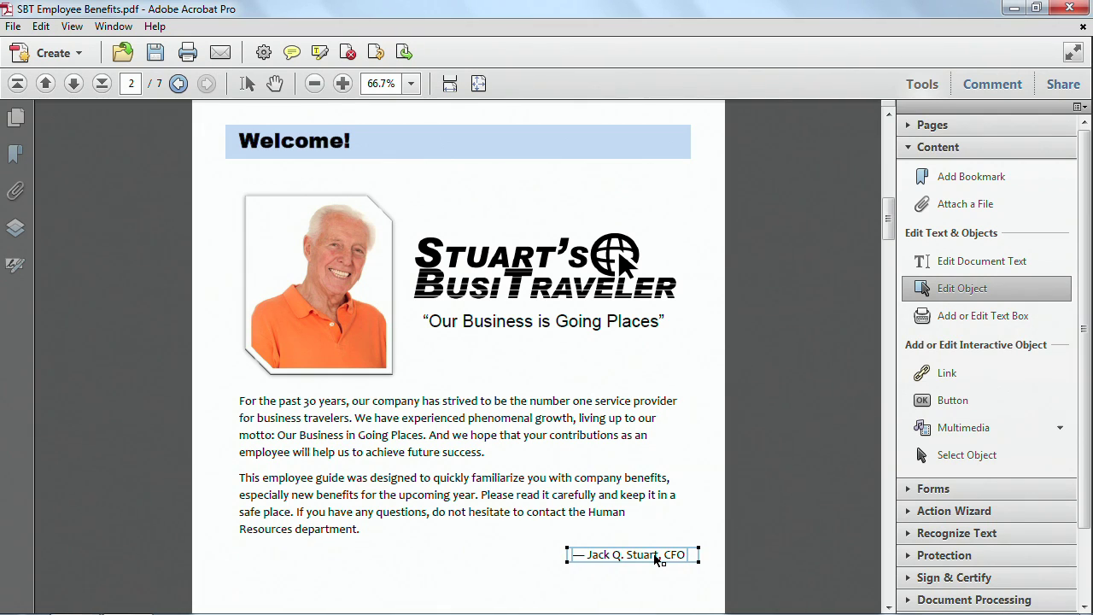
pyautogui.press('Left')
pyautogui.press('Left')
pyautogui.press('Left')
pyautogui.press('Left')
pyautogui.press('Left')
pyautogui.press('Left')
pyautogui.press('Left')
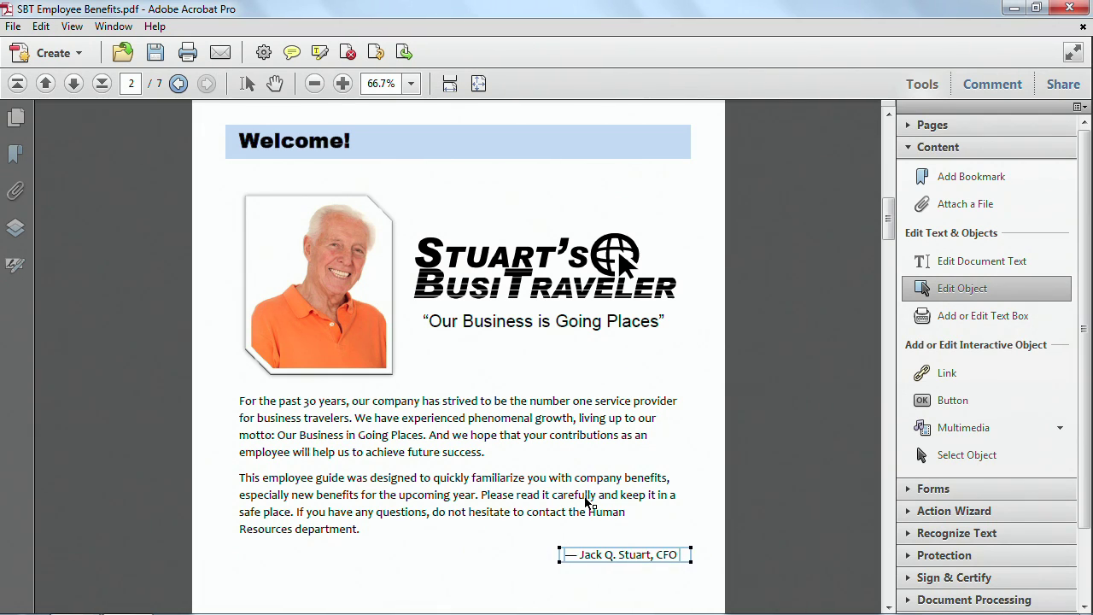
# Select the body paragraphs, the photo, the Welcome heading and the company logo in turn to check which are separate objects
pyautogui.click(587, 504)
pyautogui.click(553, 437)
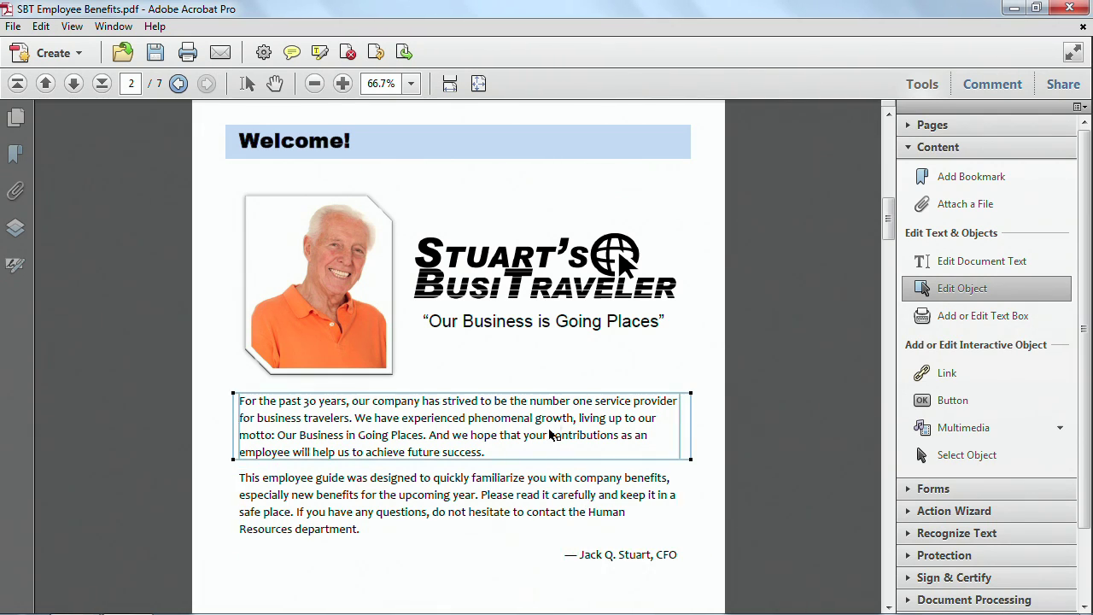
pyautogui.click(353, 318)
pyautogui.click(396, 142)
pyautogui.click(459, 256)
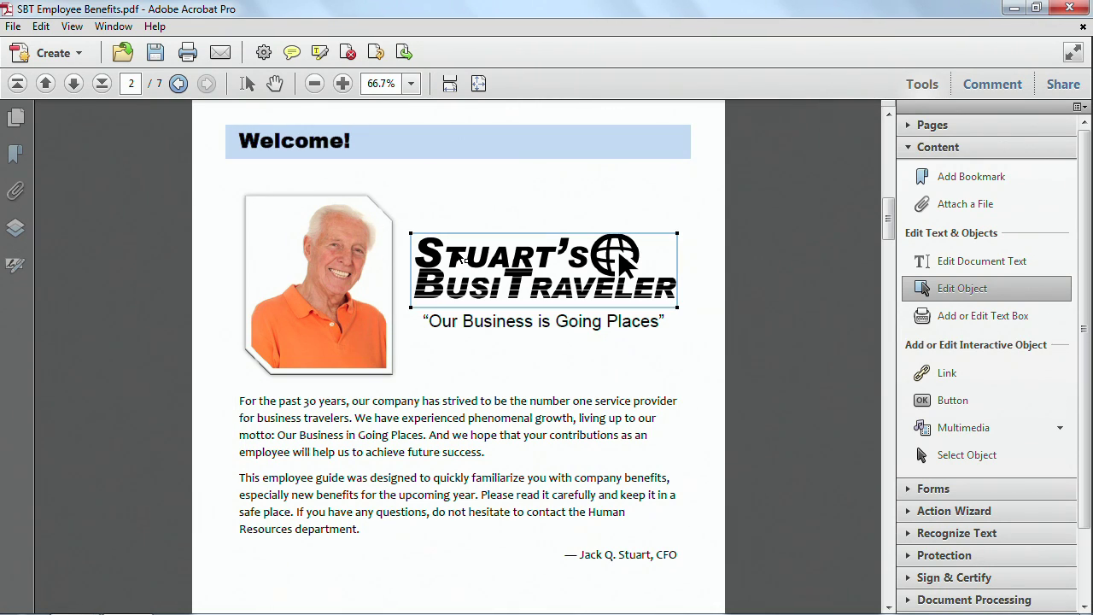
# Insert the company name "Stuart's BusiTraveler" after "our company" in the first body paragraph
pyautogui.click(958, 270)
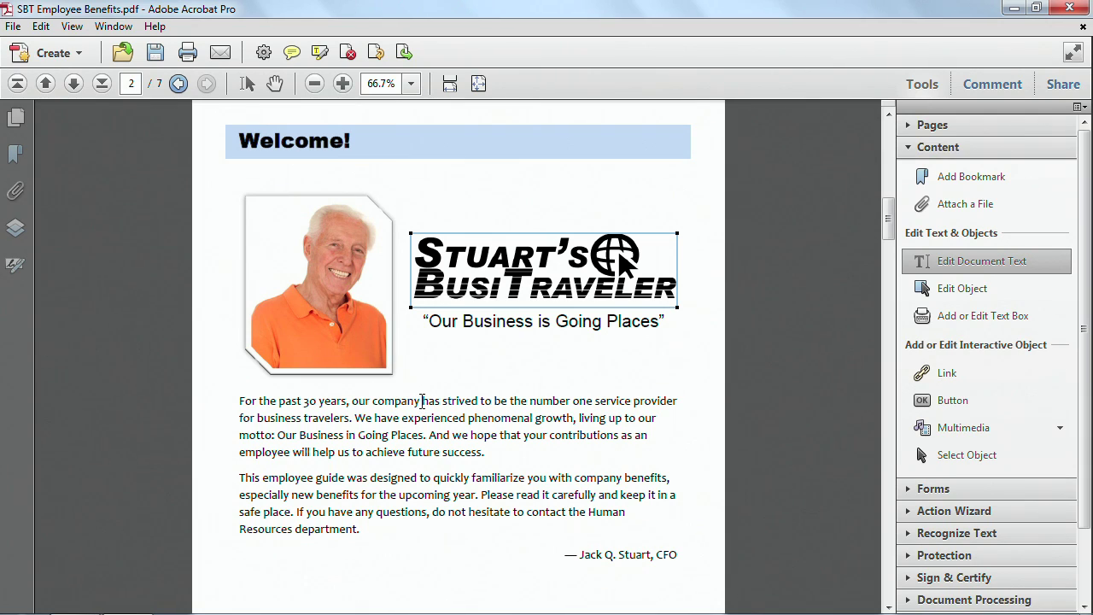
pyautogui.click(353, 401)
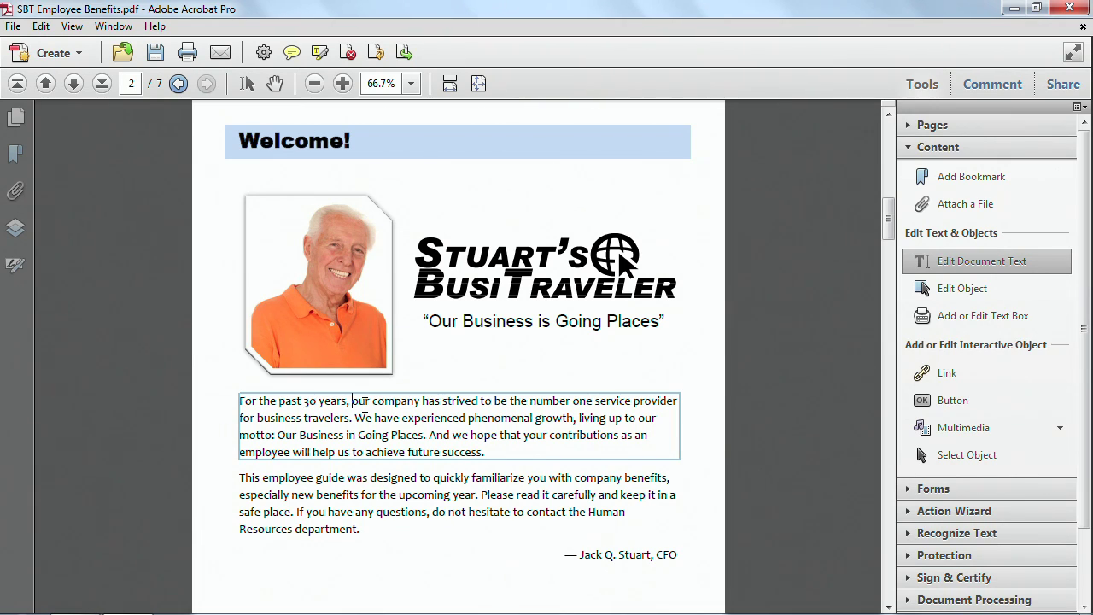
pyautogui.click(420, 402)
pyautogui.write('SBT')
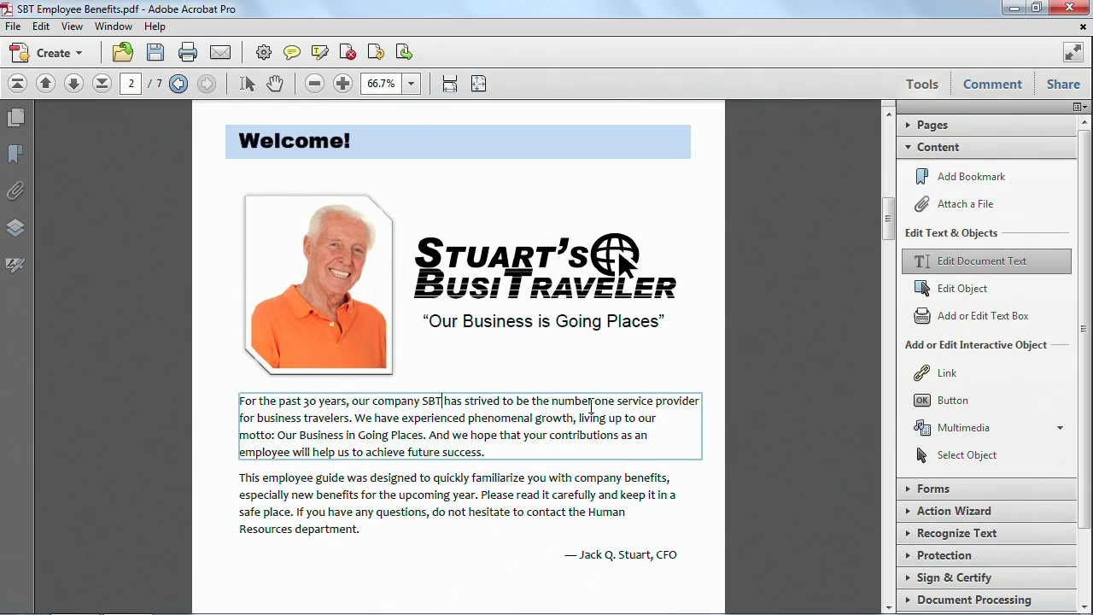
pyautogui.press('BackSpace')
pyautogui.press('BackSpace')
pyautogui.write("tuart's")
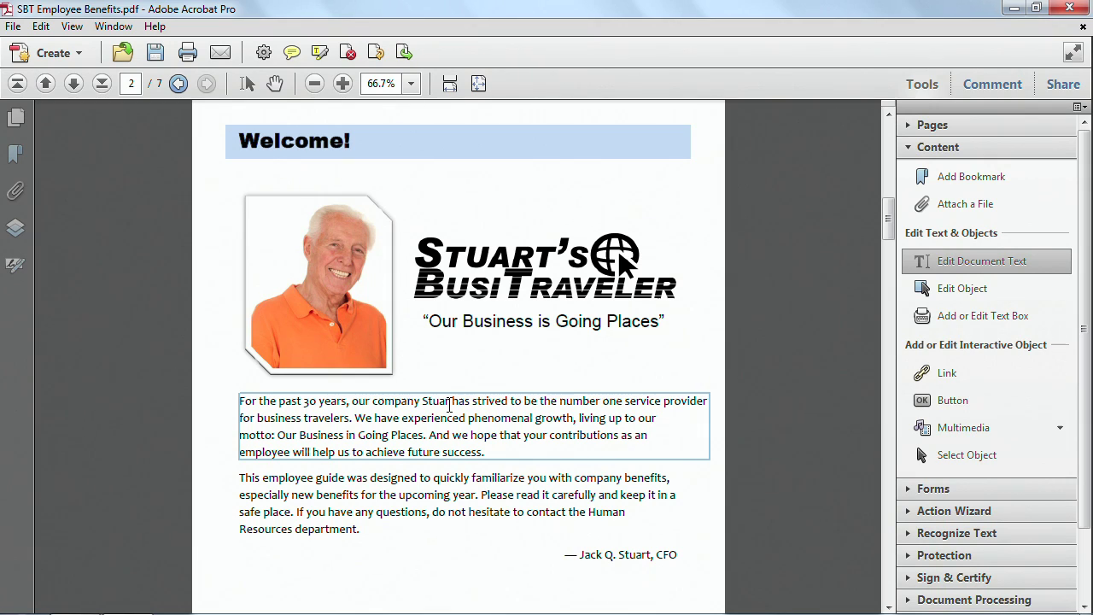
pyautogui.write(' B')
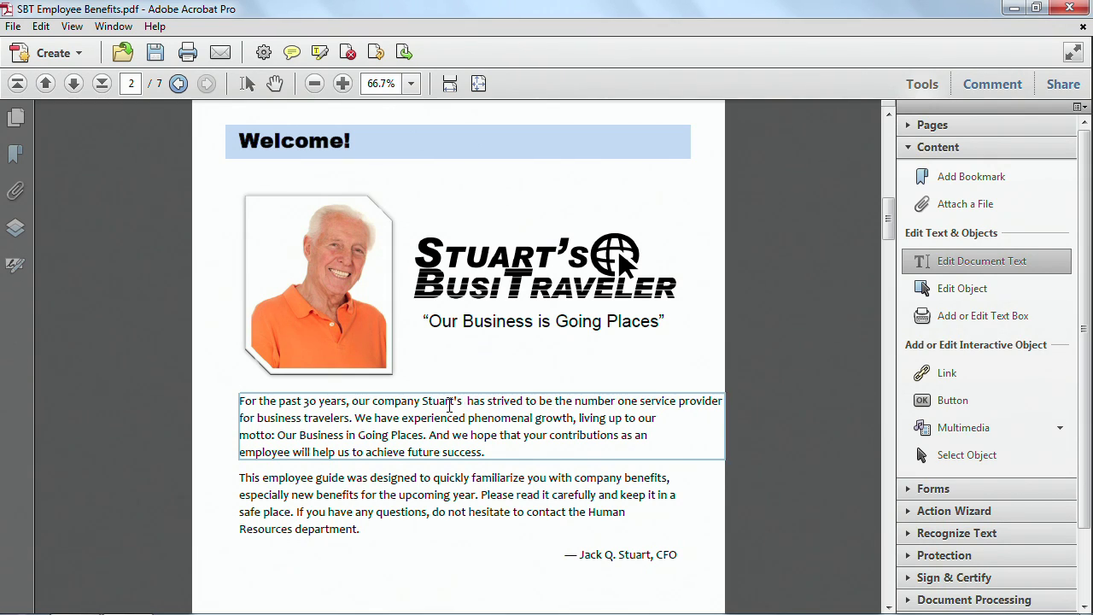
pyautogui.write('us')
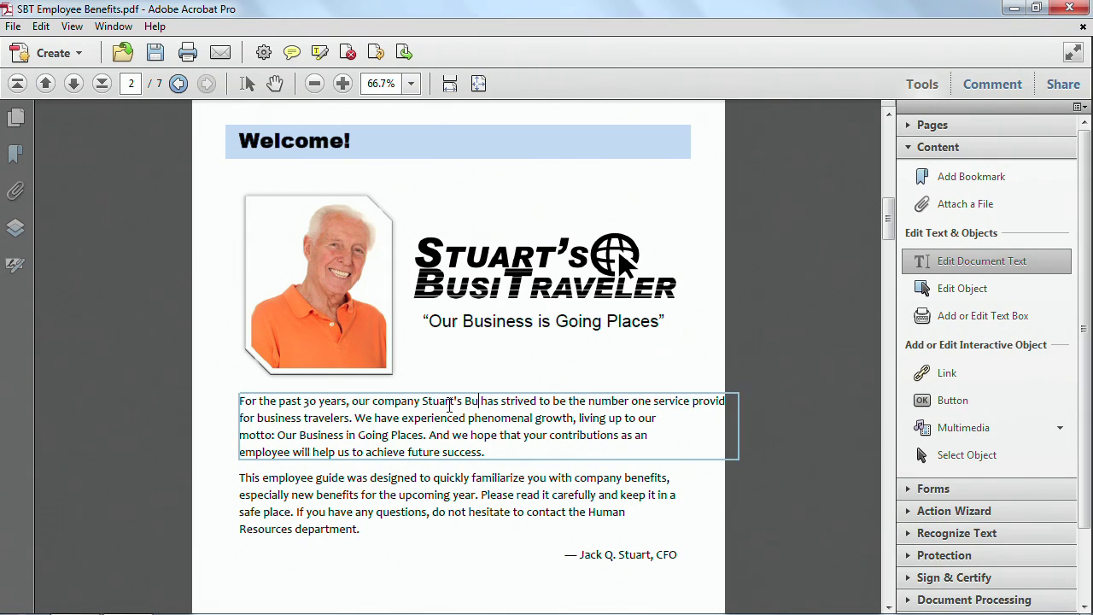
pyautogui.write('i')
pyautogui.write('Trave')
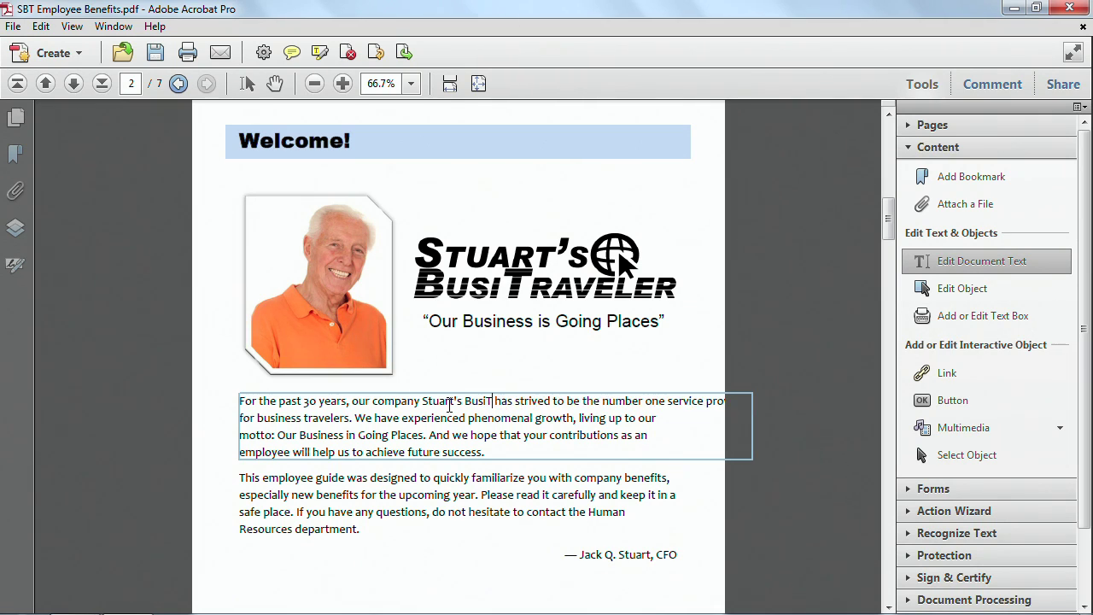
pyautogui.write('ler')
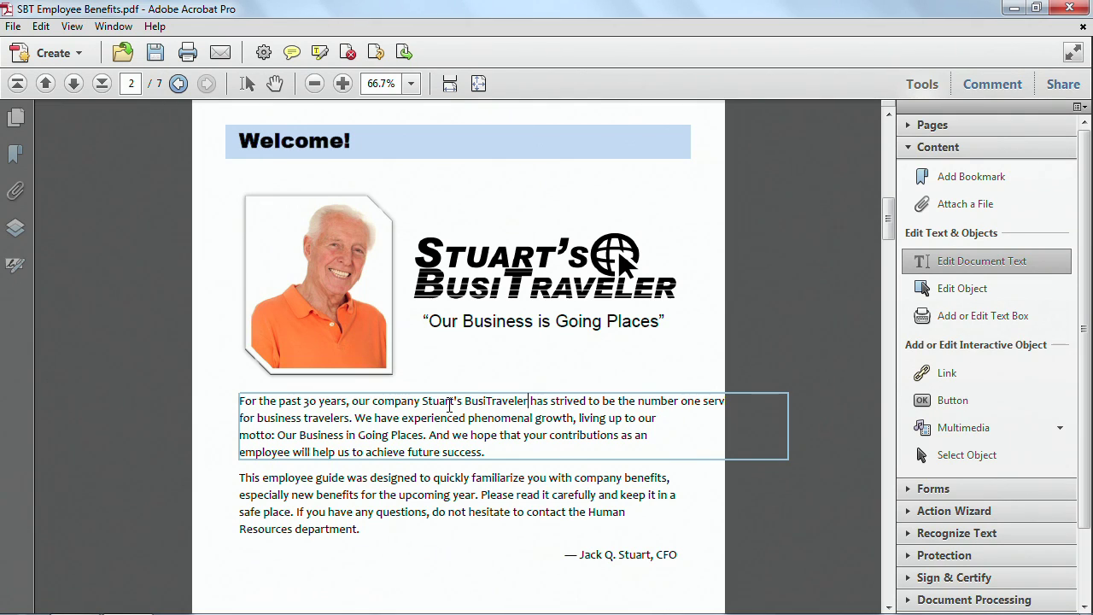
# Break the first paragraph's overflowing line before "one service provider" and join the following line "for business travelers" to it
pyautogui.click(681, 401)
pyautogui.press('Return')
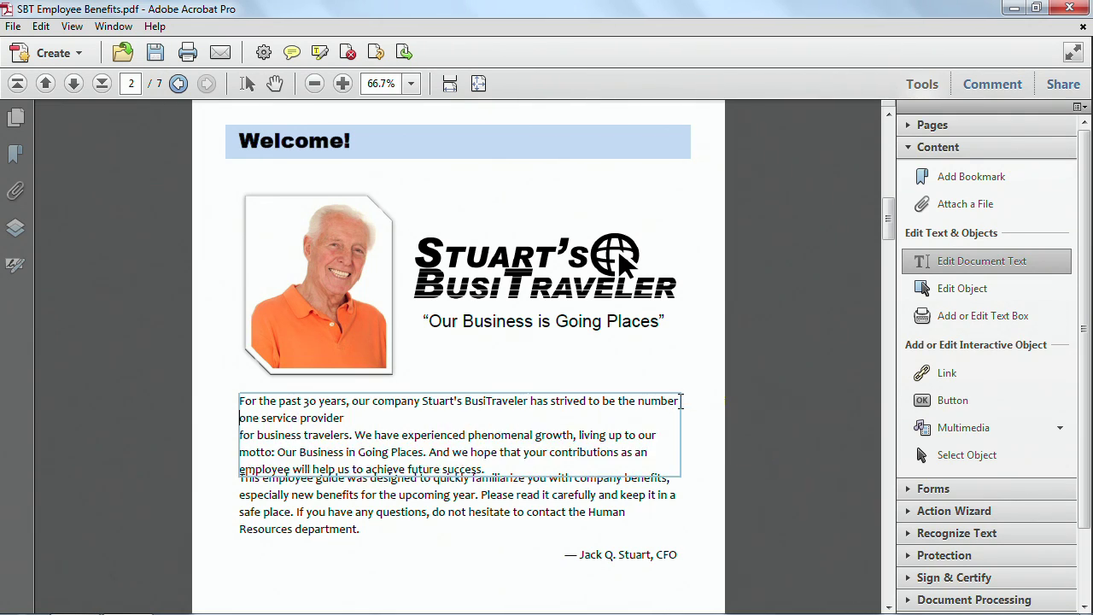
pyautogui.click(348, 418)
pyautogui.press('Delete')
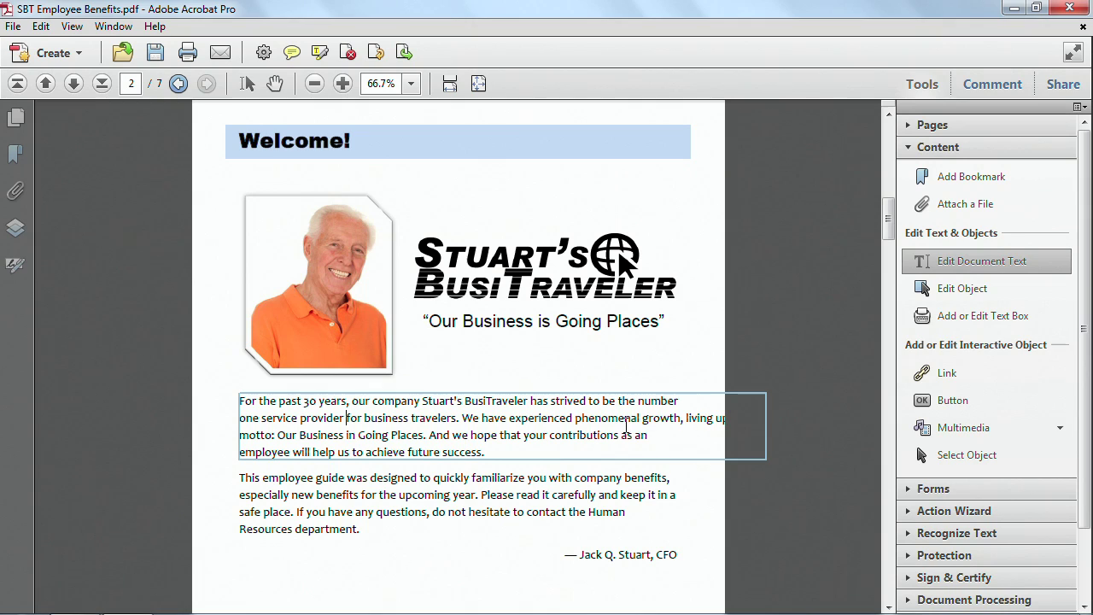
pyautogui.click(684, 417)
# Revert SBT Employee Benefits.pdf to its previously saved version, discarding the signature and paragraph edits
pyautogui.click(13, 27)
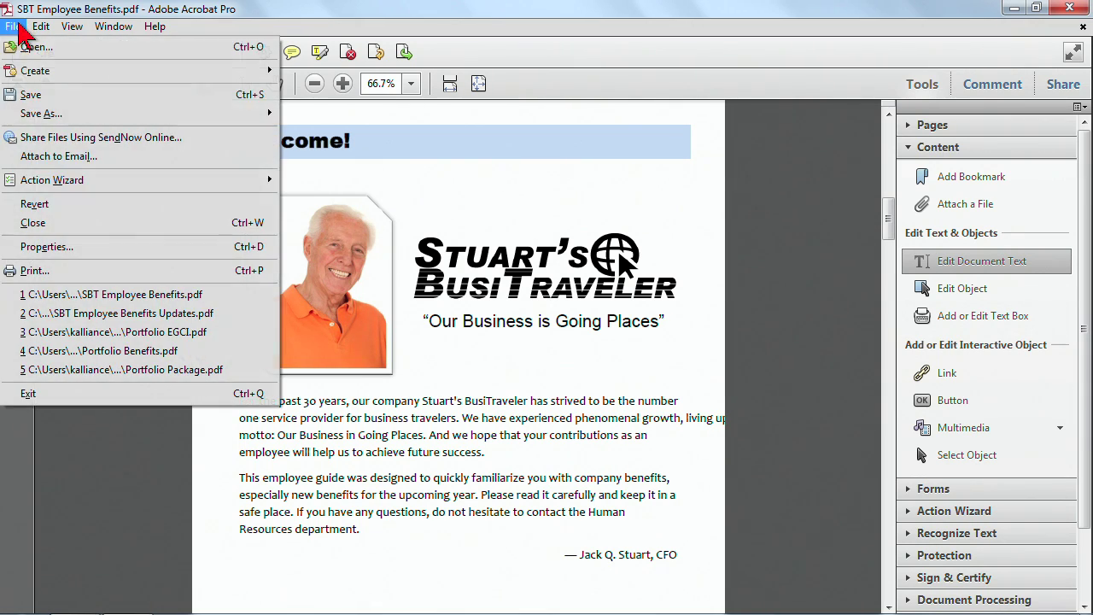
pyautogui.click(38, 210)
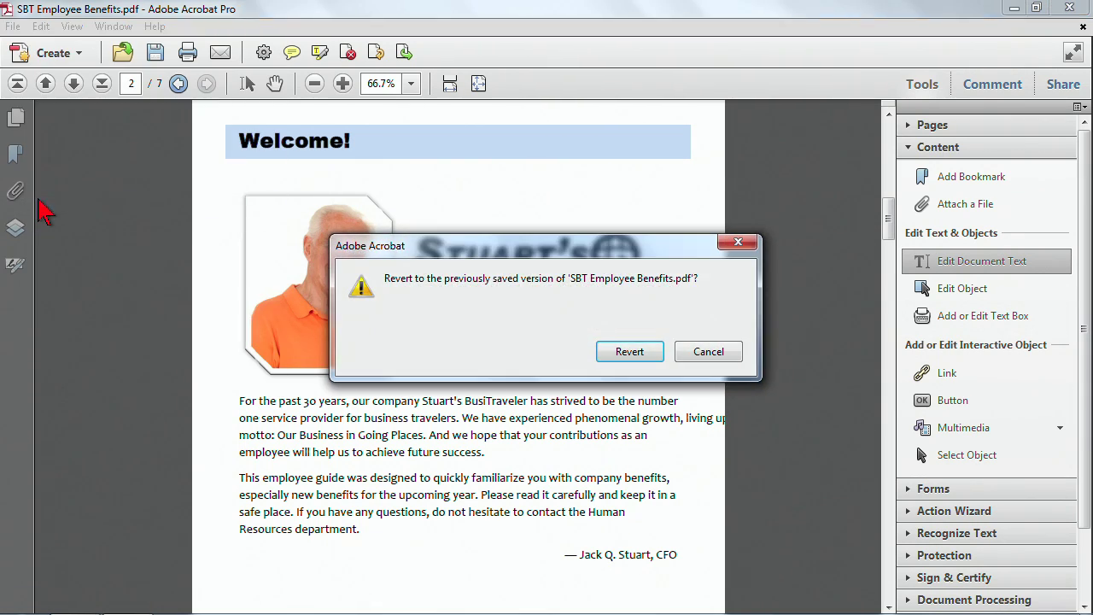
pyautogui.click(612, 346)
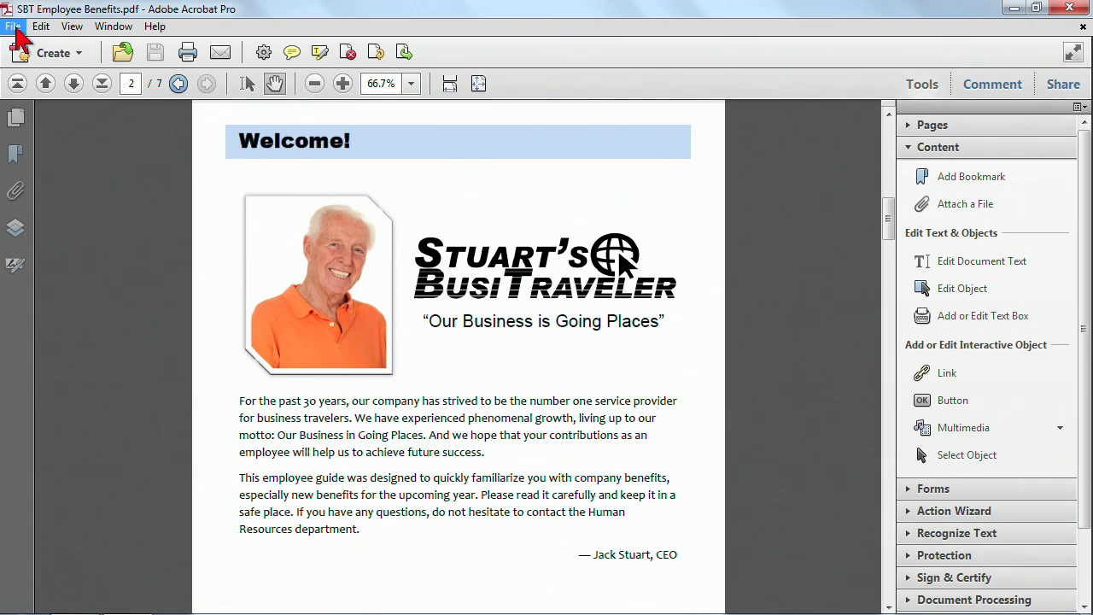
# Enable text word wrapping in the TouchUp preferences, keeping the reading order Left to Right, Top to Bottom
pyautogui.click(42, 28)
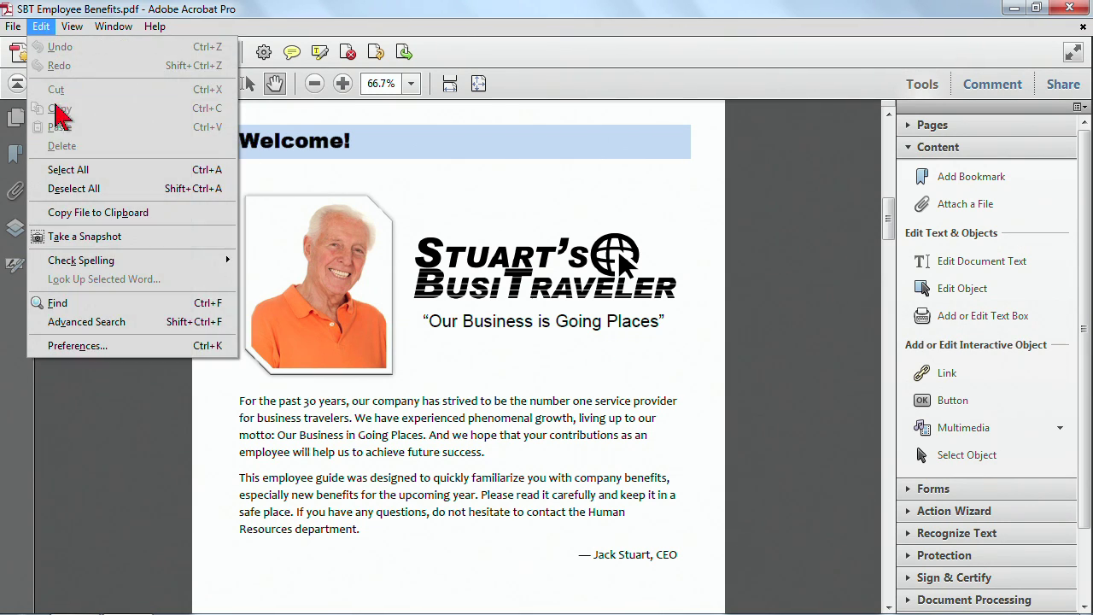
pyautogui.click(94, 350)
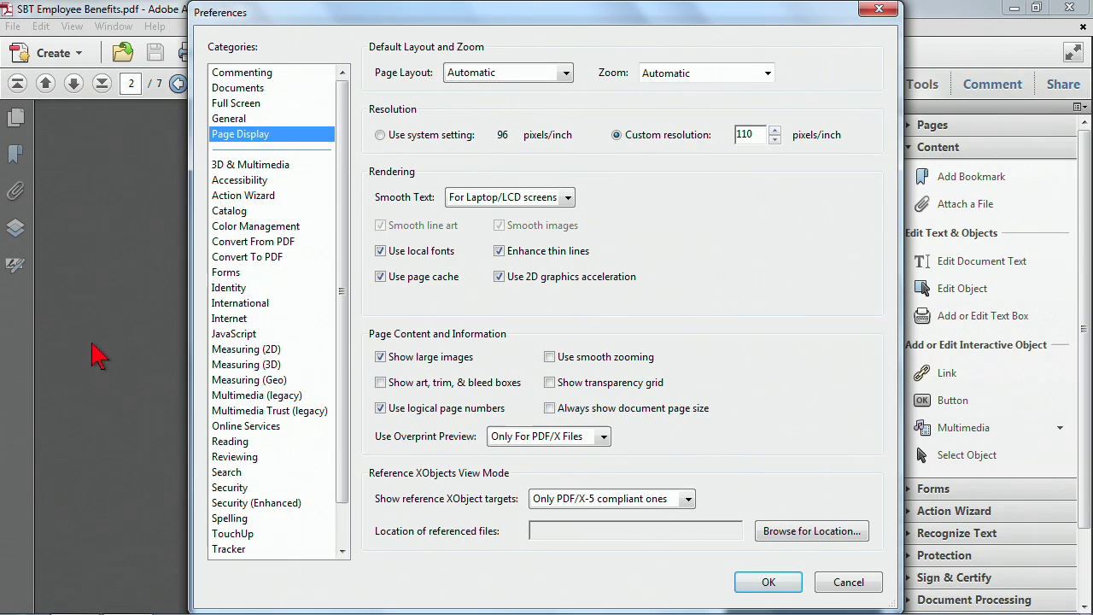
pyautogui.click(231, 535)
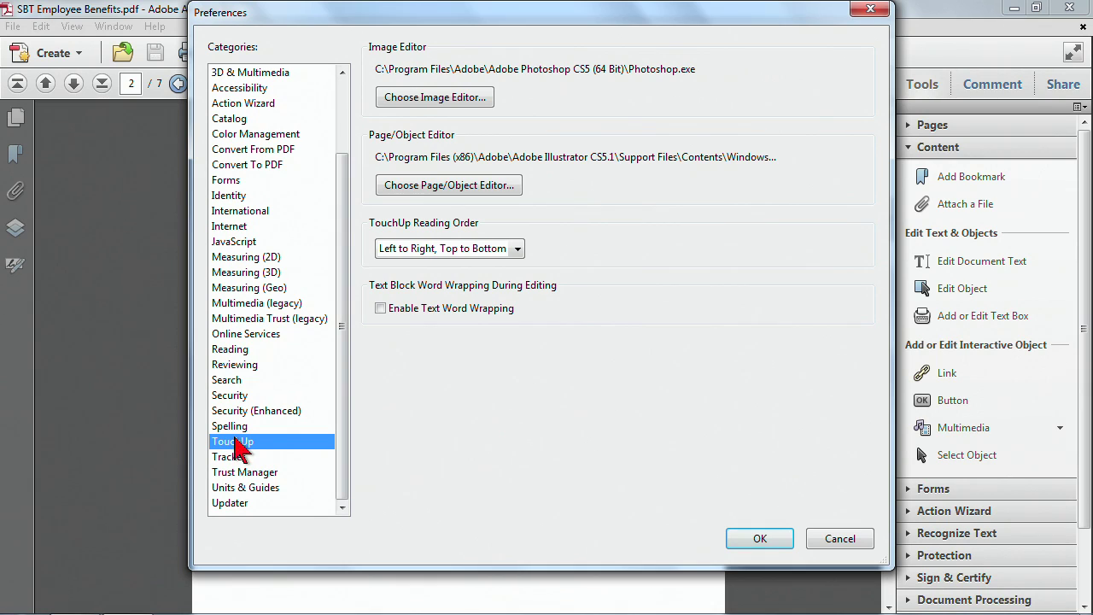
pyautogui.click(381, 309)
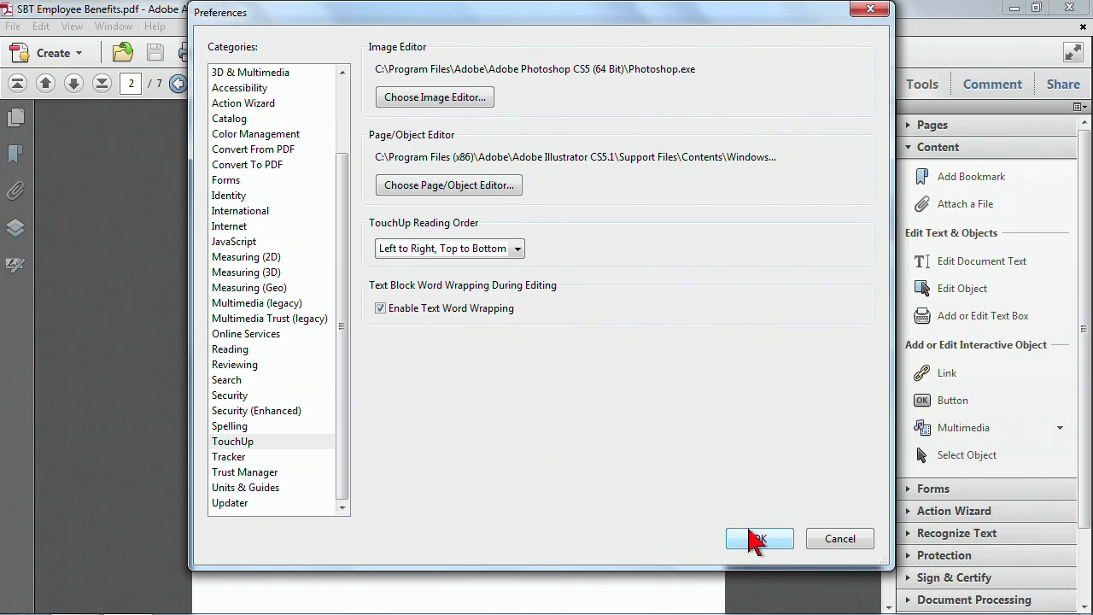
pyautogui.click(517, 250)
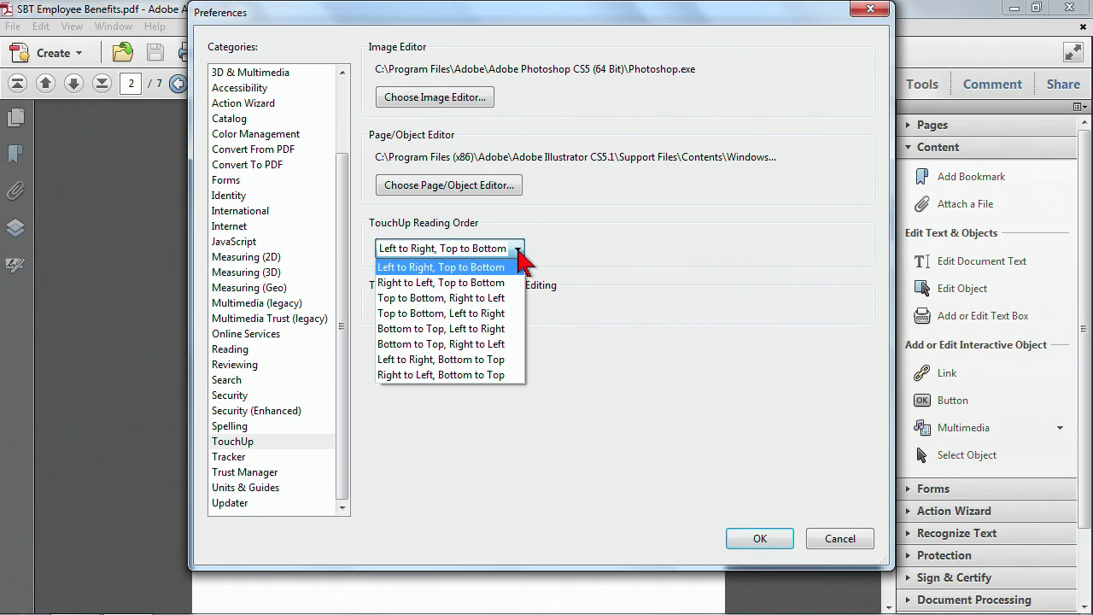
pyautogui.click(636, 265)
pyautogui.click(758, 538)
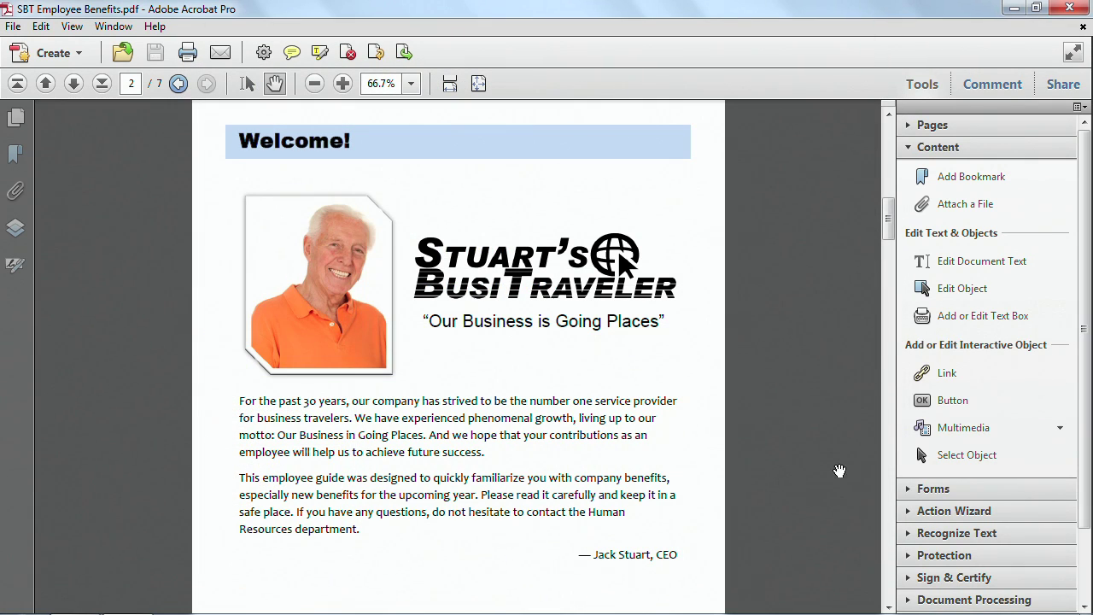
# Insert "Stuart's" after "our company" in the first body paragraph to test the word wrapping
pyautogui.click(956, 267)
pyautogui.click(421, 400)
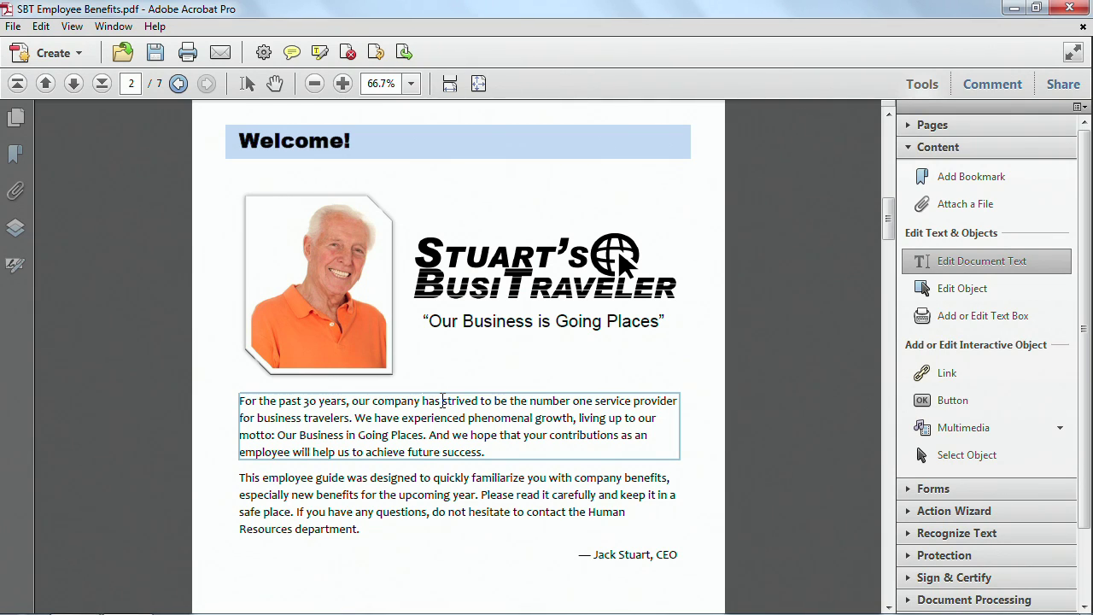
pyautogui.write('S')
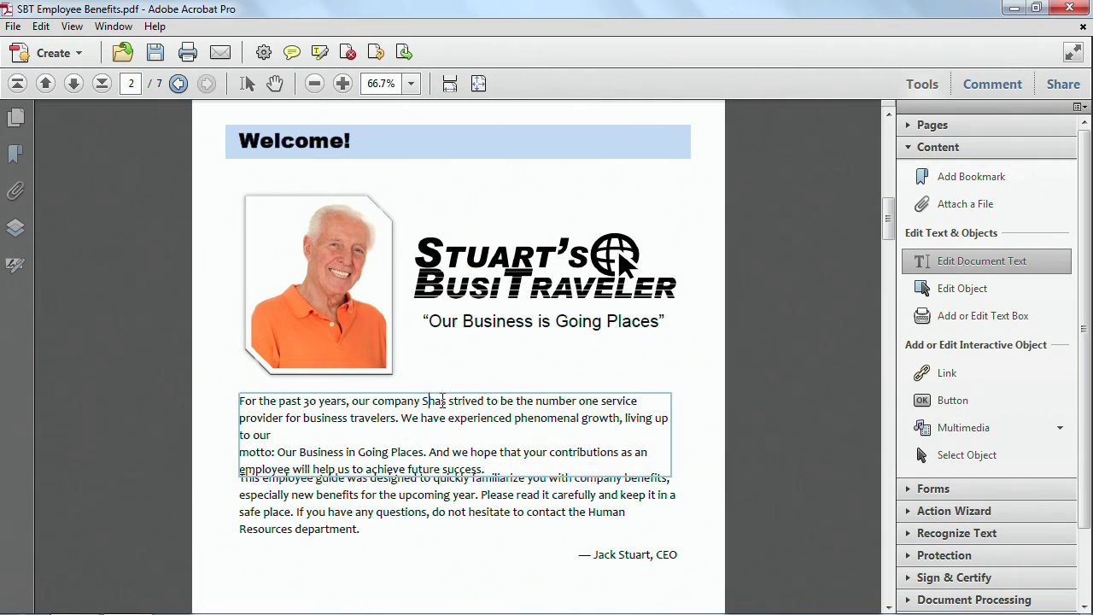
pyautogui.write('t')
pyautogui.write('uart')
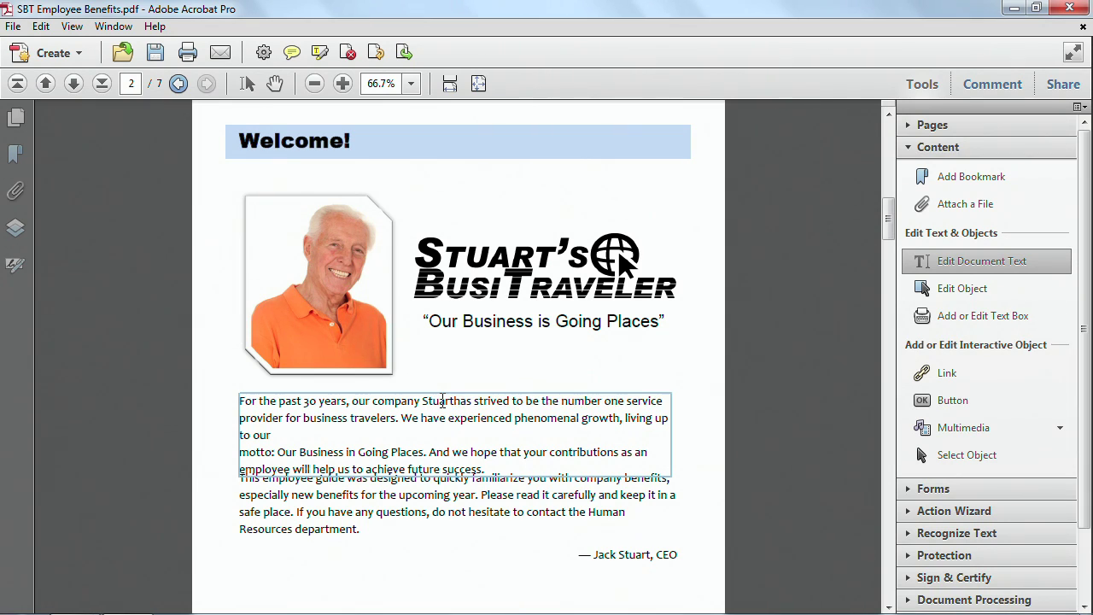
pyautogui.write("'s")
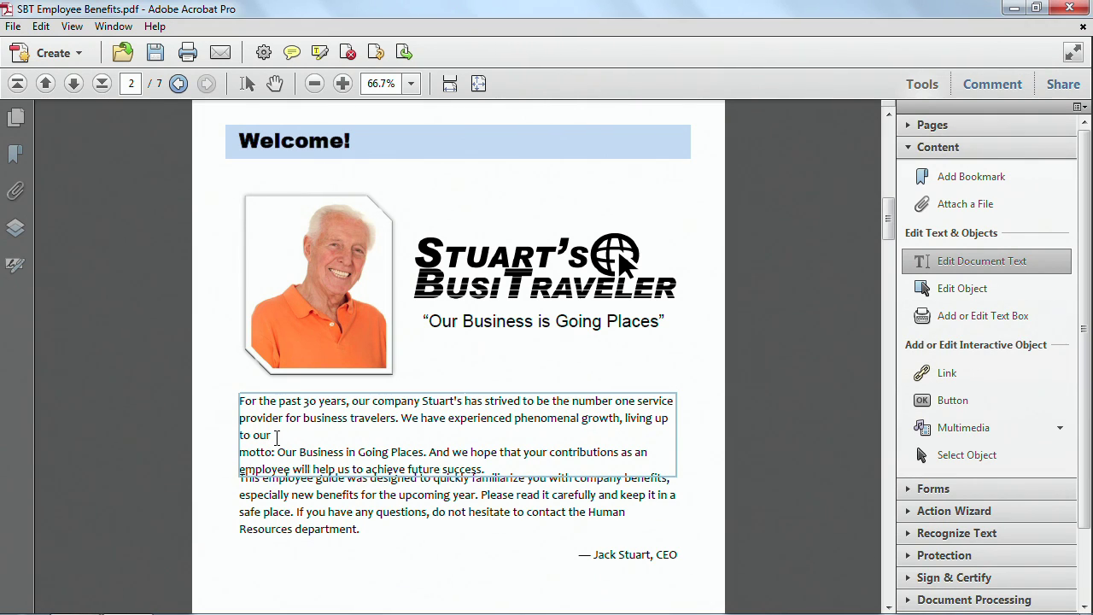
# Revert the document to its saved version, discarding the word-wrapping test edit
pyautogui.click(13, 26)
pyautogui.click(58, 216)
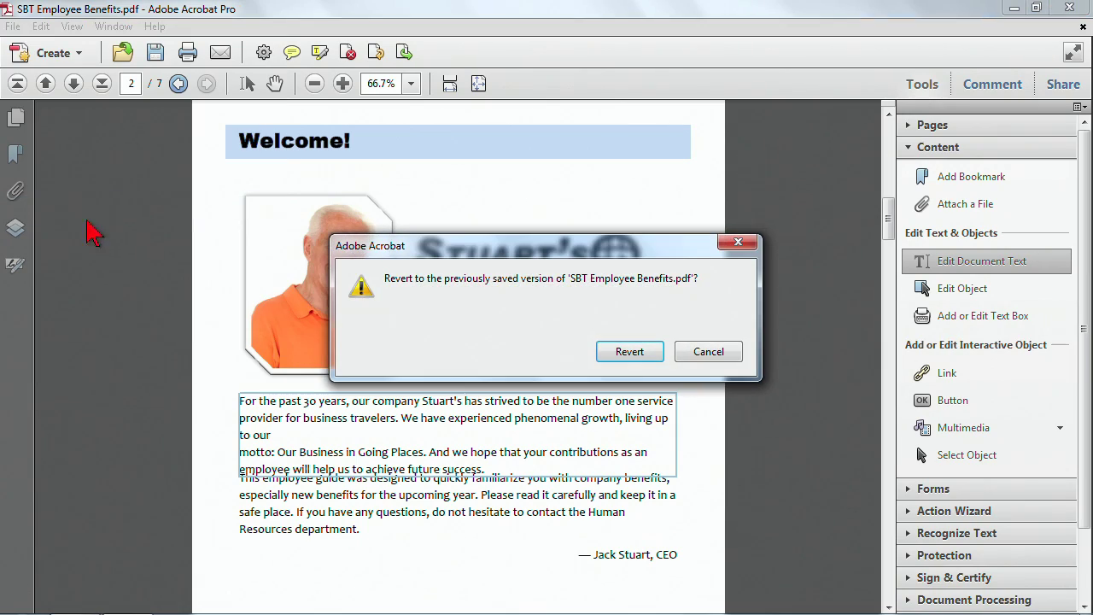
pyautogui.click(612, 345)
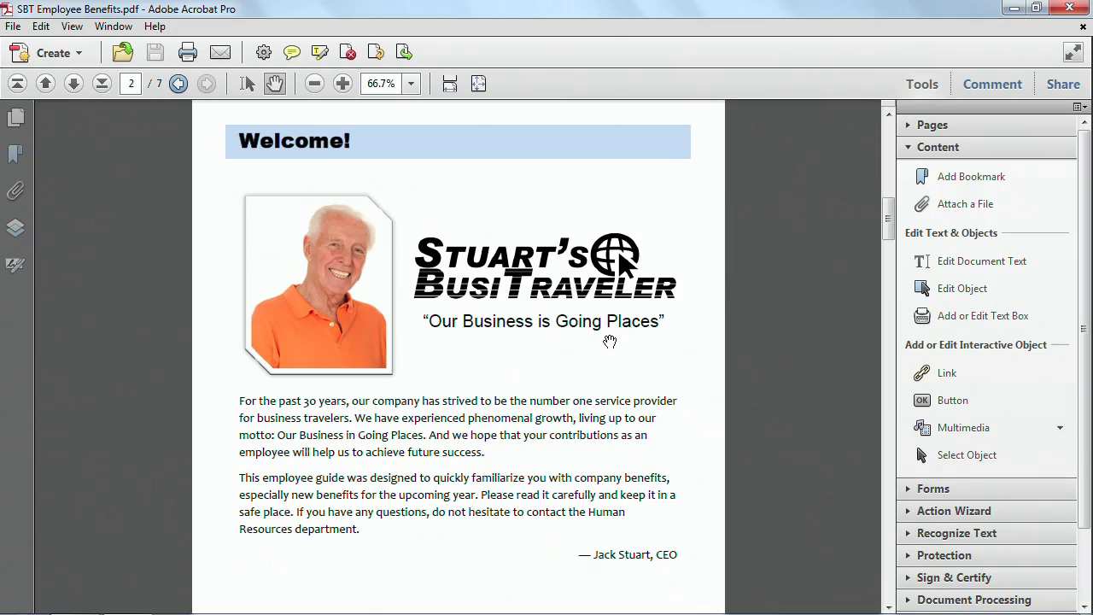
# Disable text word wrapping during editing in the TouchUp preferences
pyautogui.click(37, 28)
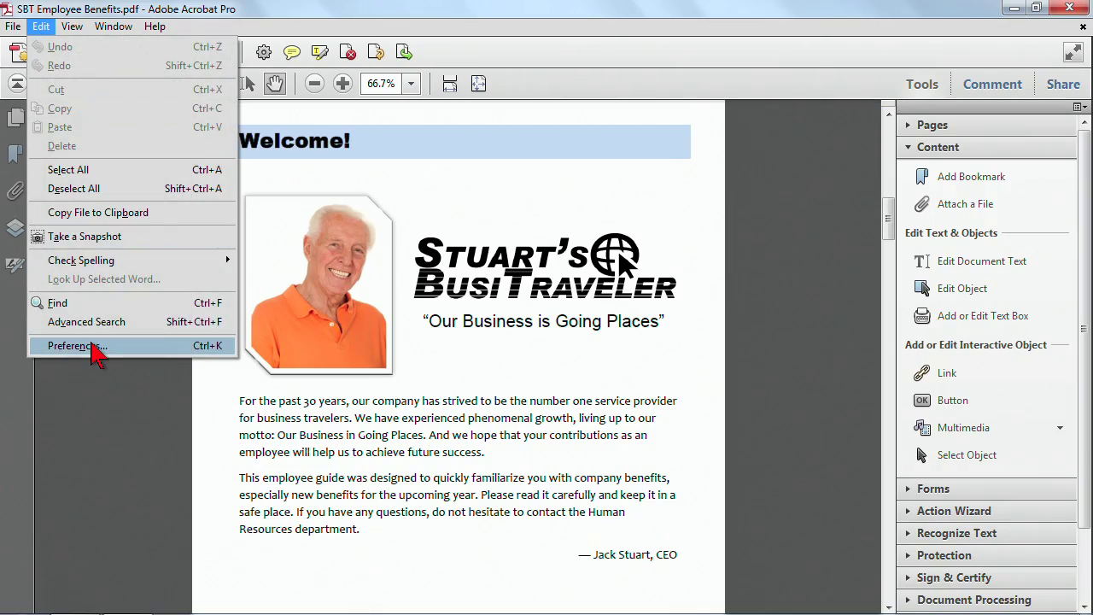
pyautogui.click(97, 346)
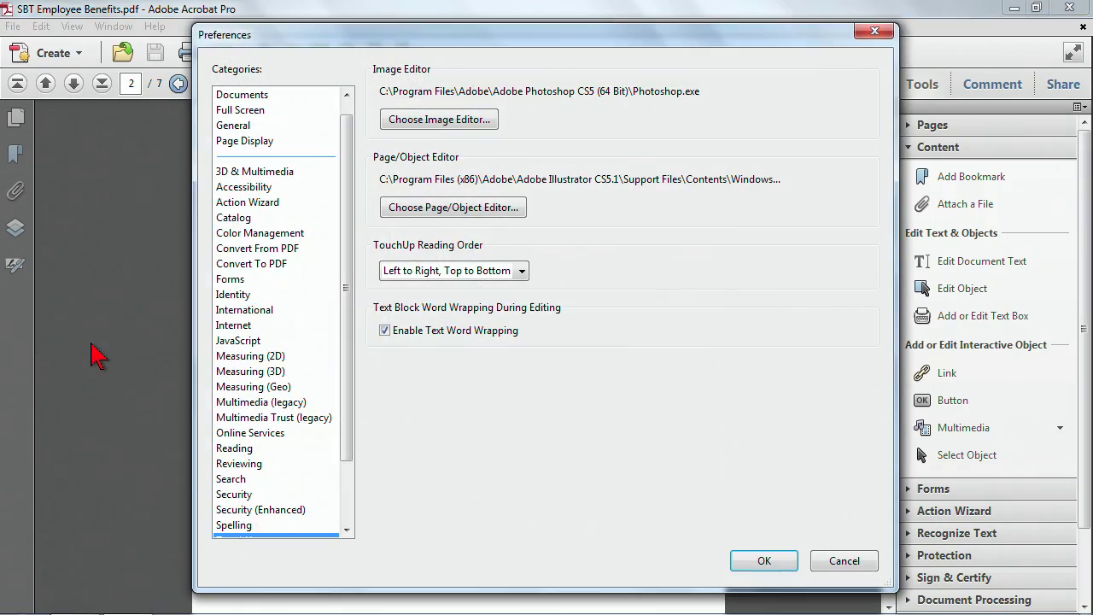
pyautogui.click(386, 332)
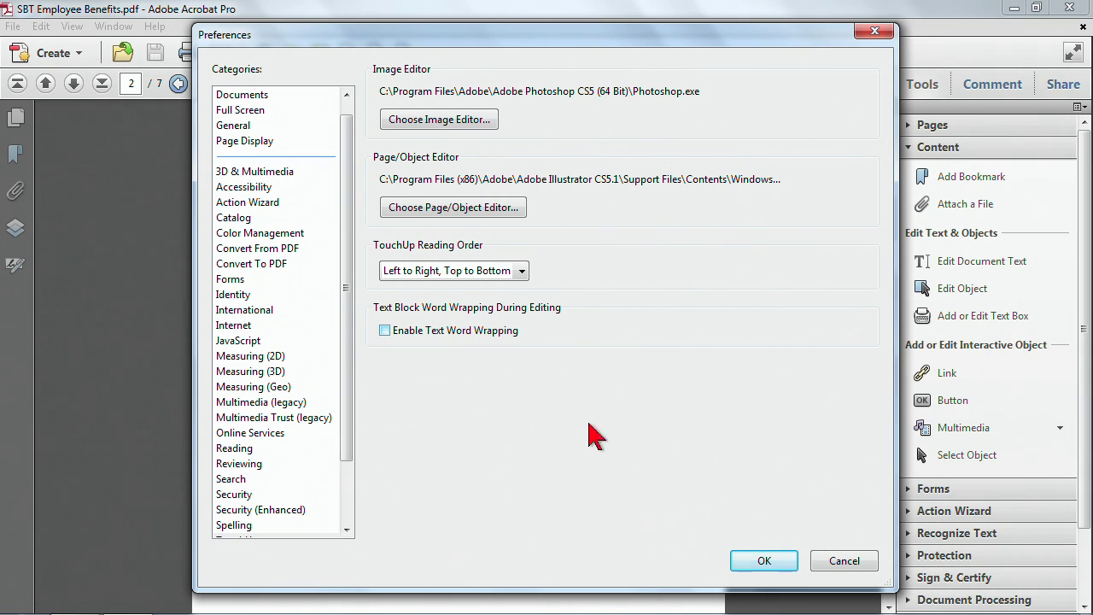
pyautogui.click(756, 564)
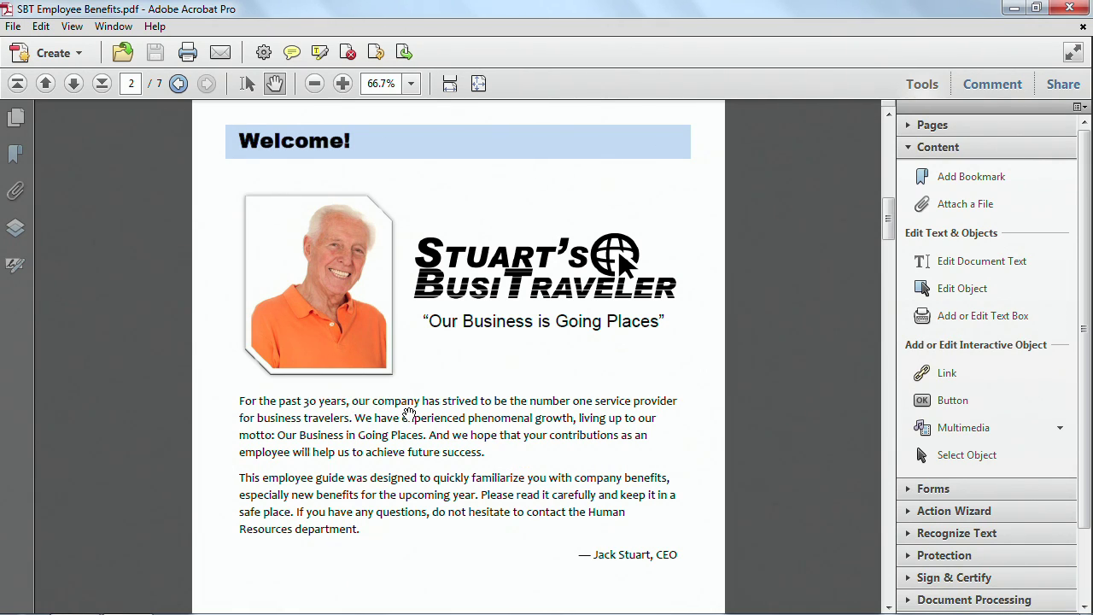
# Edit the signature line below the body text, adding the middle initial "Q." and deleting ", CEO" after the name
pyautogui.click(982, 262)
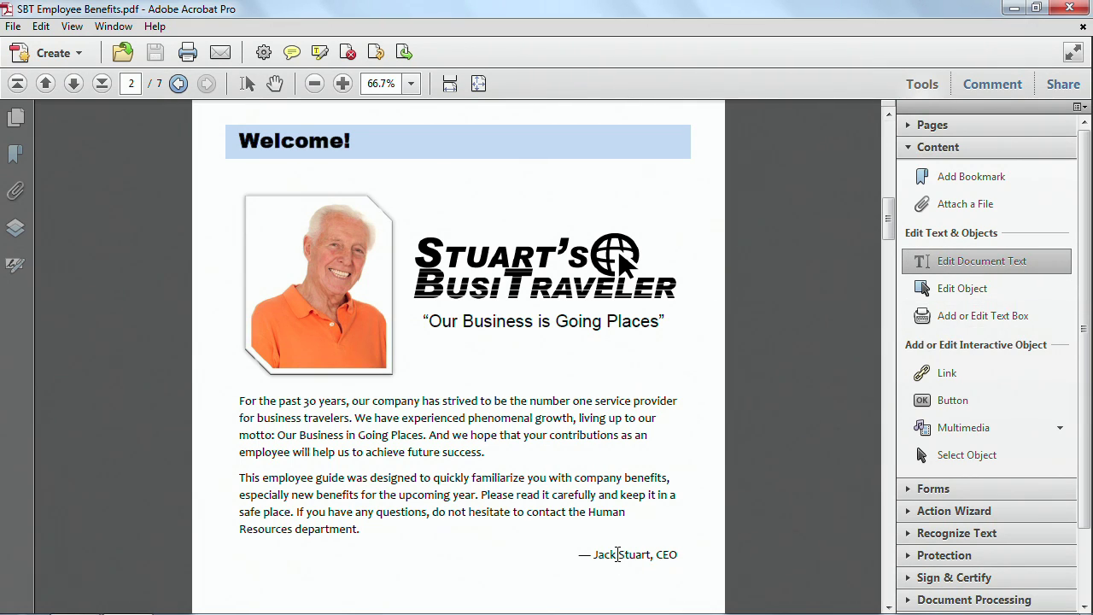
pyautogui.click(619, 555)
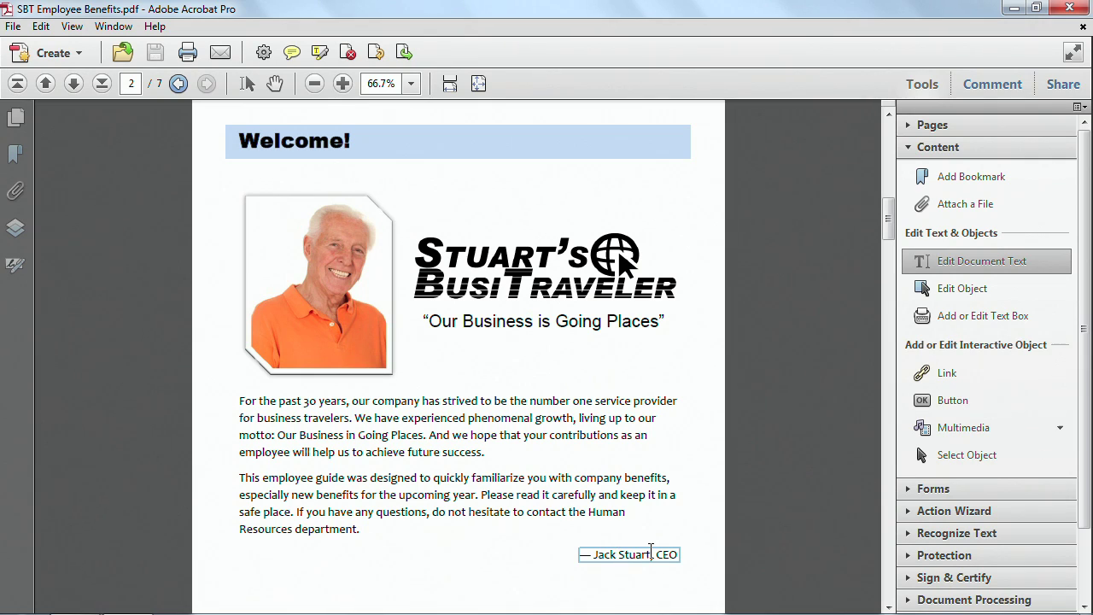
pyautogui.write('Q.')
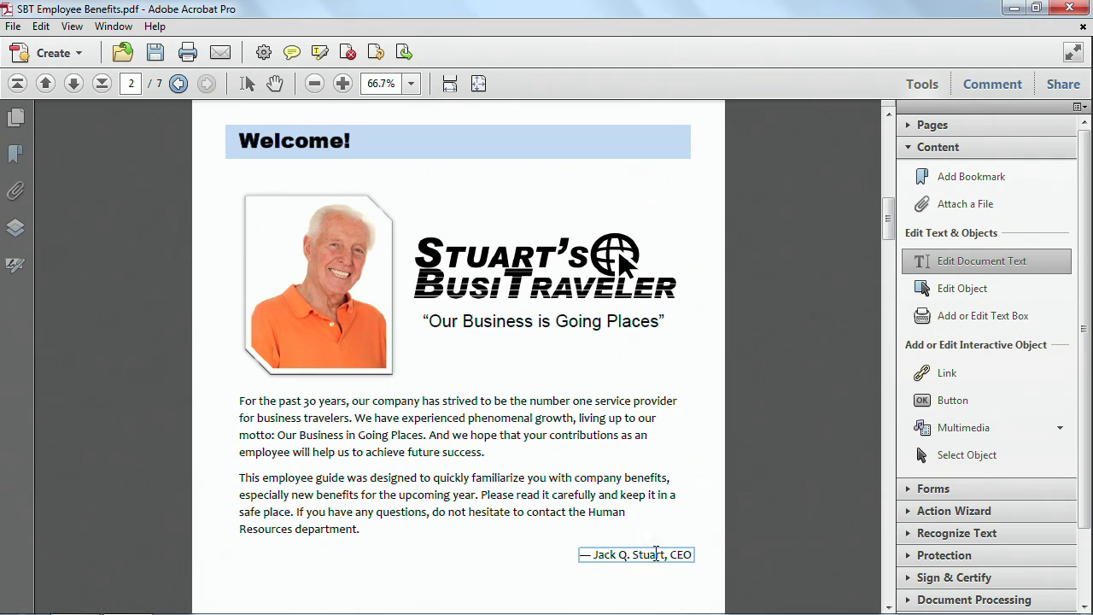
pyautogui.moveTo(664, 554); pyautogui.dragTo(692, 555)
pyautogui.press('Delete')
pyautogui.click(648, 582)
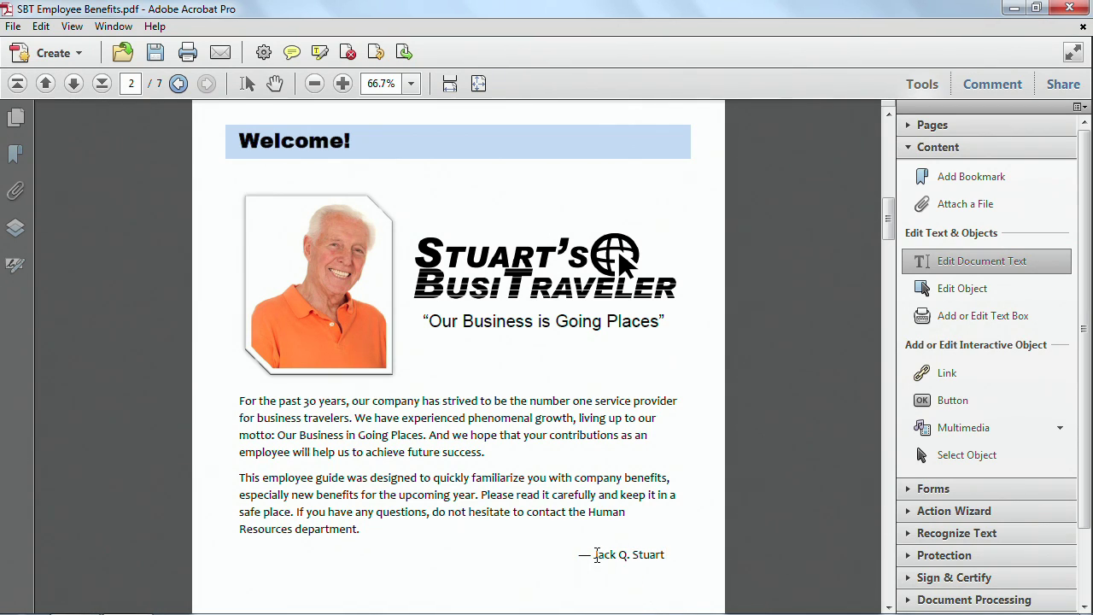
# Set the fill color of the whole signature line to dark green in its TouchUp text properties
pyautogui.moveTo(577, 555); pyautogui.dragTo(673, 554)
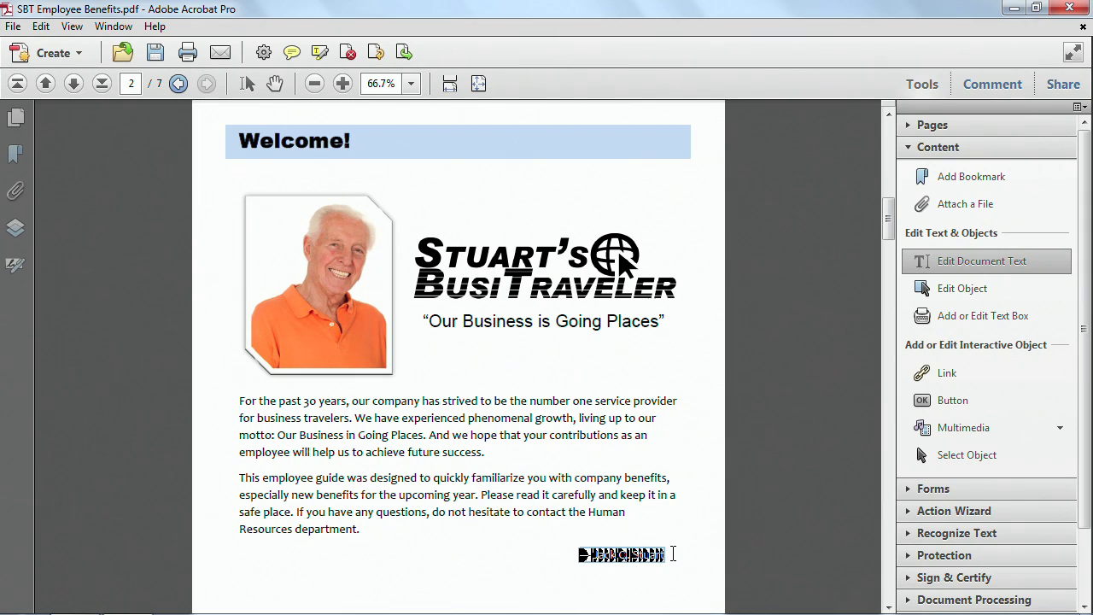
pyautogui.rightClick(635, 557)
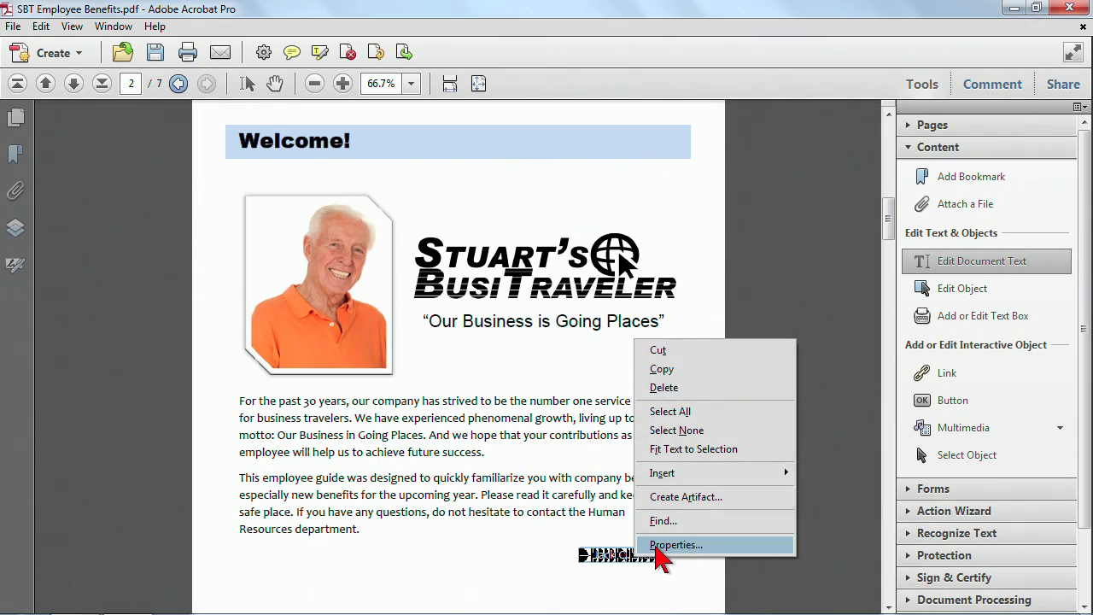
pyautogui.click(657, 548)
pyautogui.moveTo(553, 95); pyautogui.dragTo(556, 125)
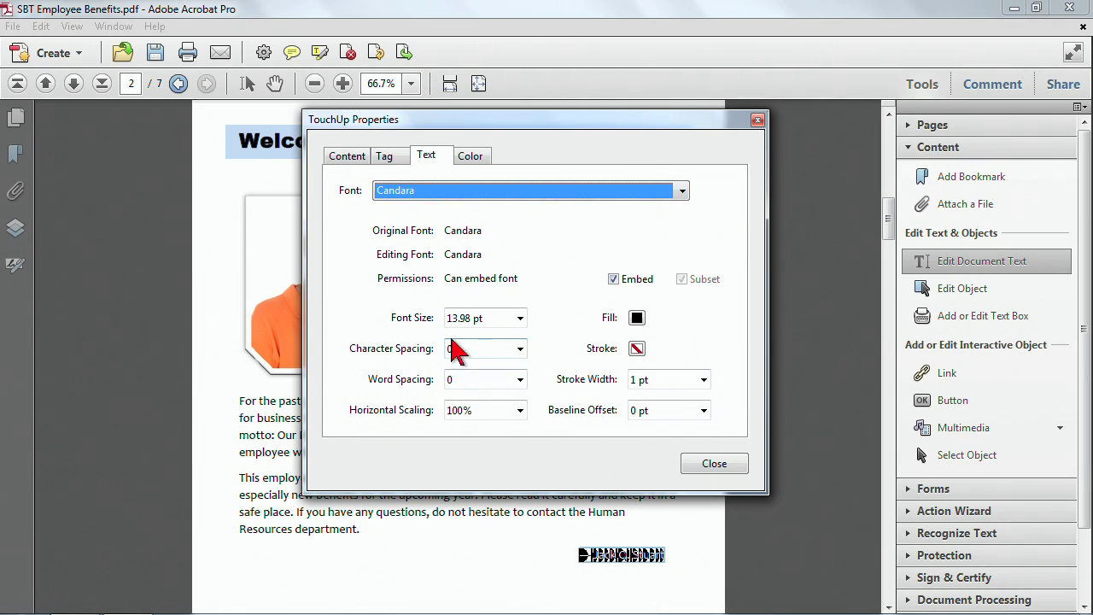
pyautogui.click(636, 318)
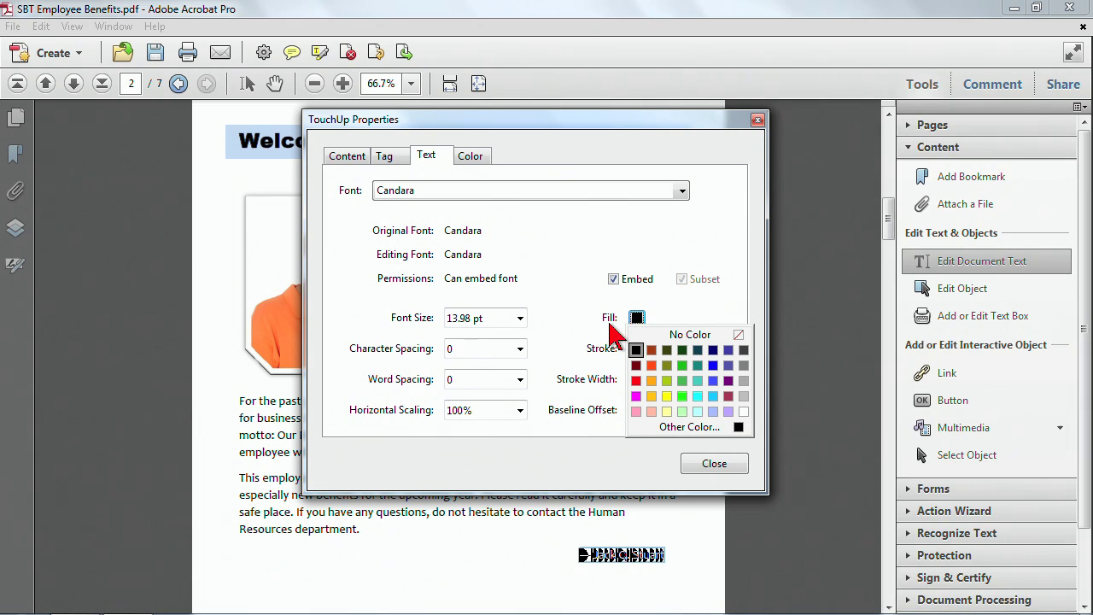
pyautogui.click(611, 350)
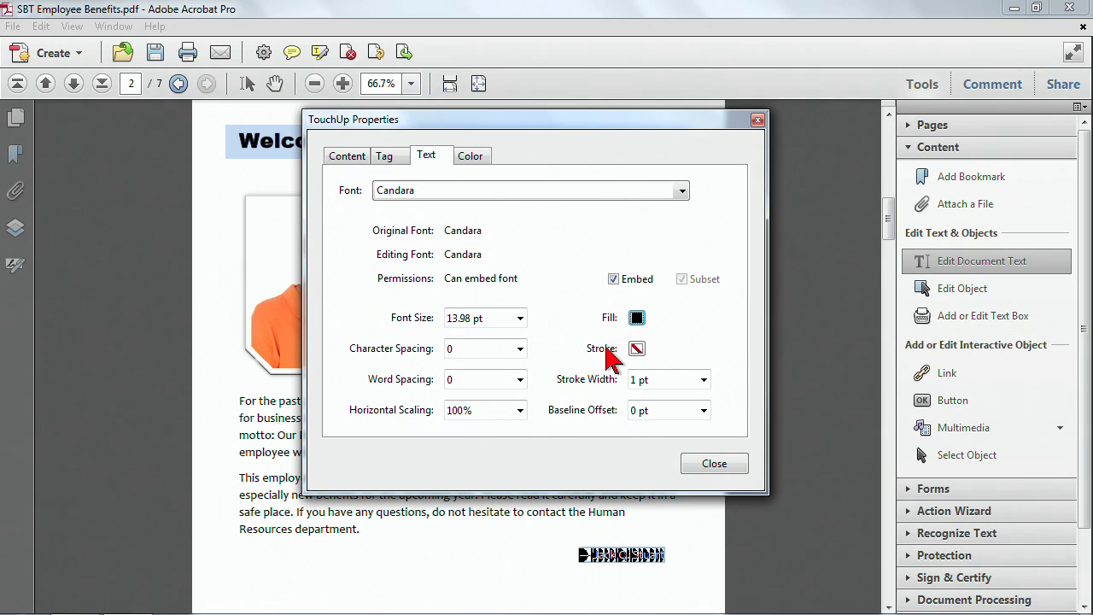
pyautogui.click(638, 319)
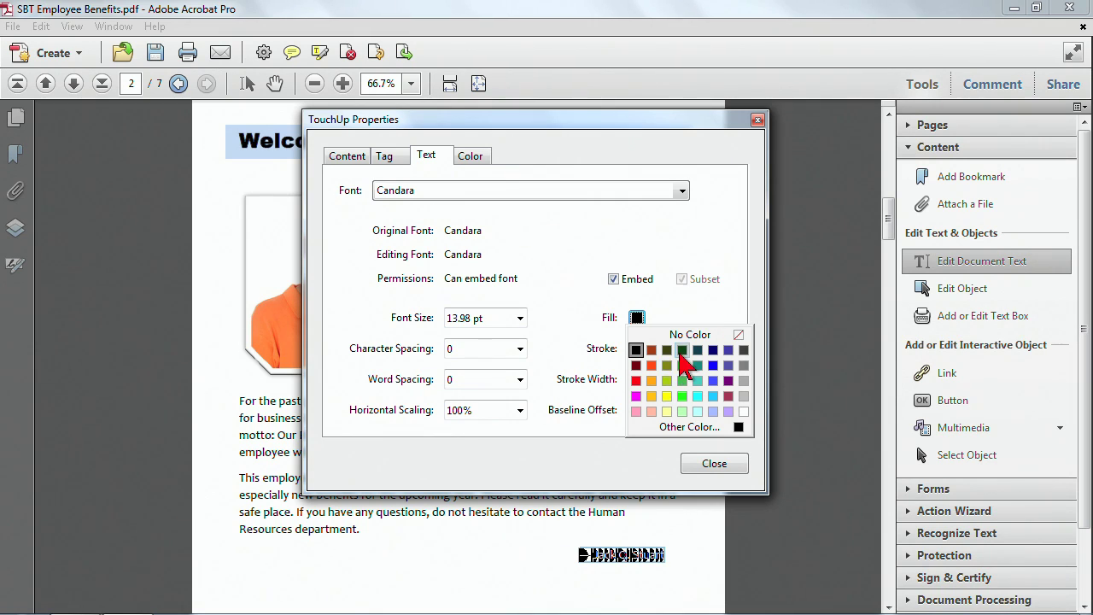
pyautogui.click(682, 350)
pyautogui.click(712, 463)
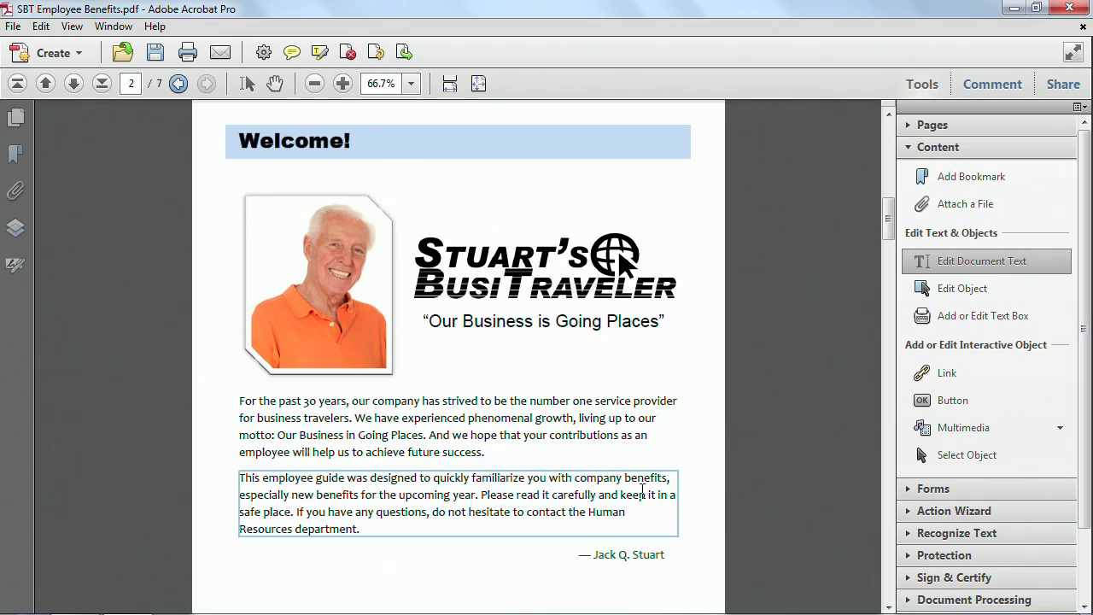
# Set the fill color of the tagline "Our Business is Going Places" to dark green, accepting the substituted editing font
pyautogui.moveTo(421, 321); pyautogui.dragTo(673, 331)
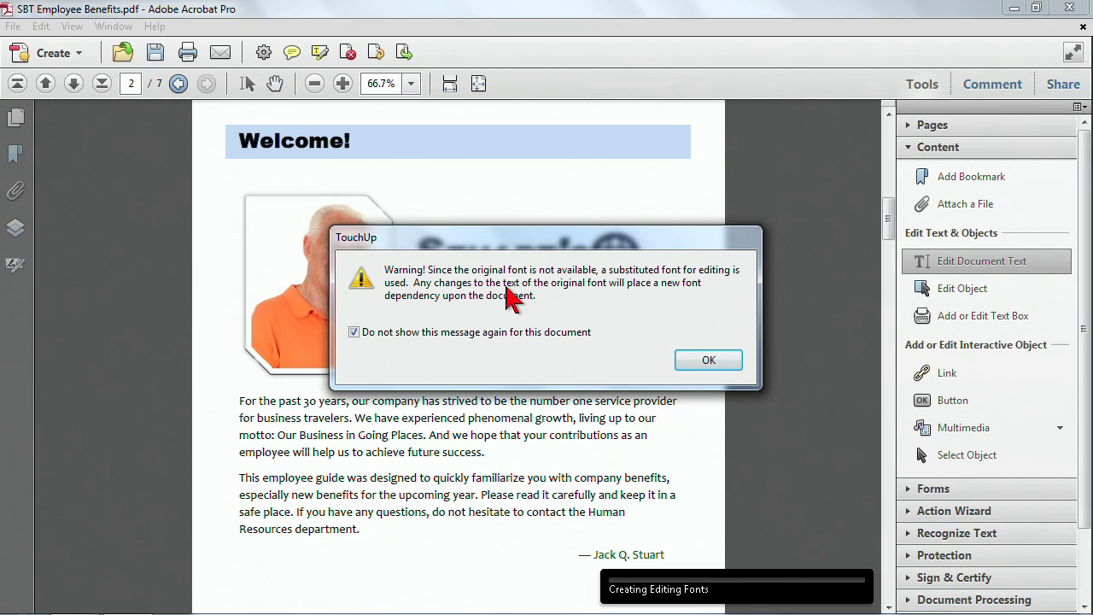
pyautogui.click(708, 362)
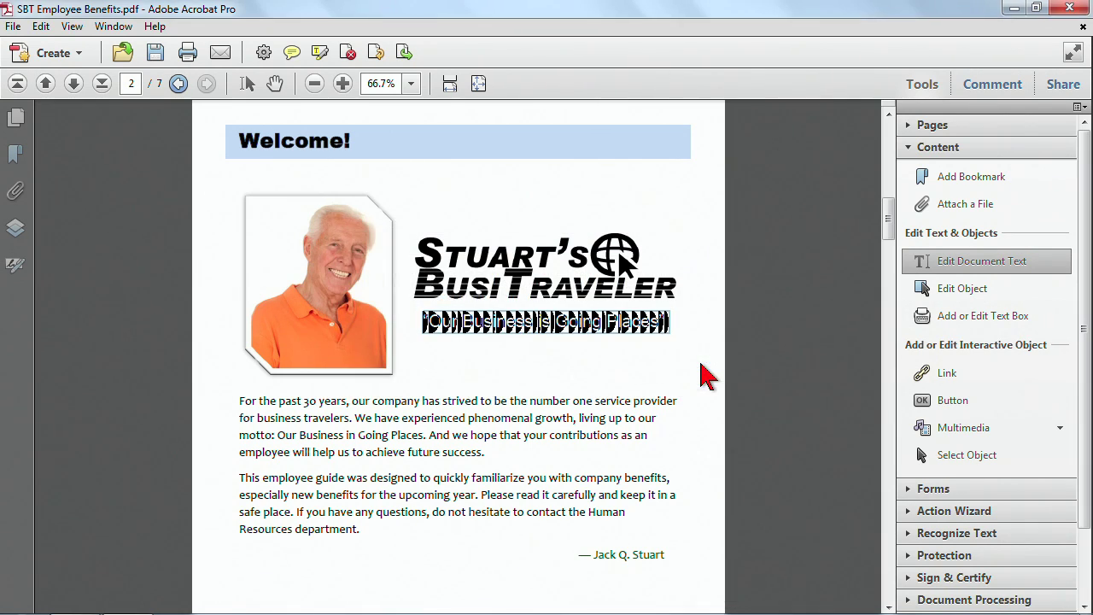
pyautogui.rightClick(565, 326)
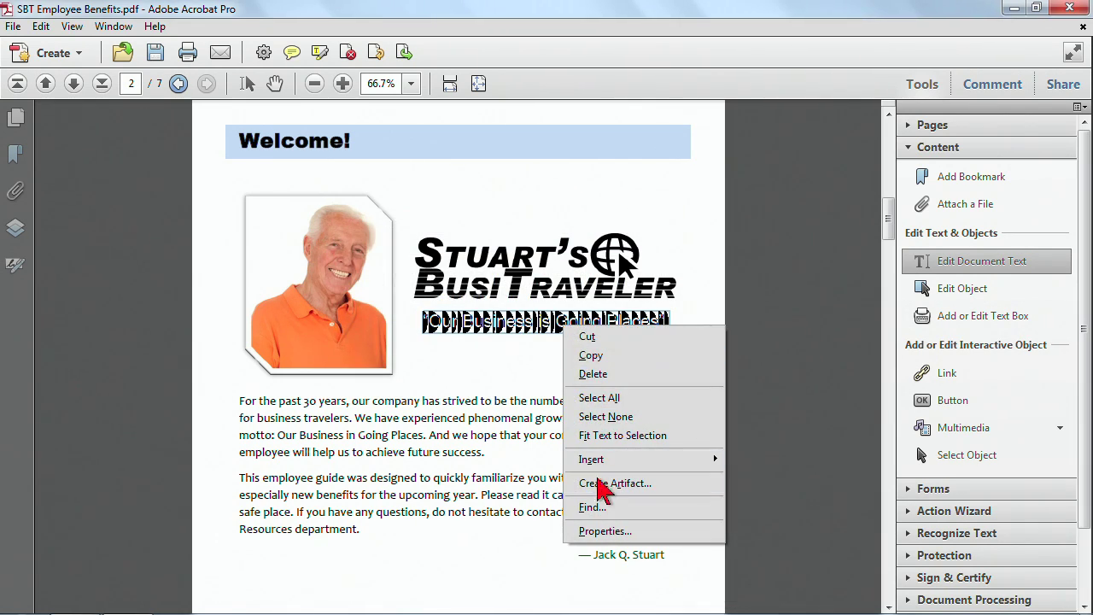
pyautogui.click(604, 532)
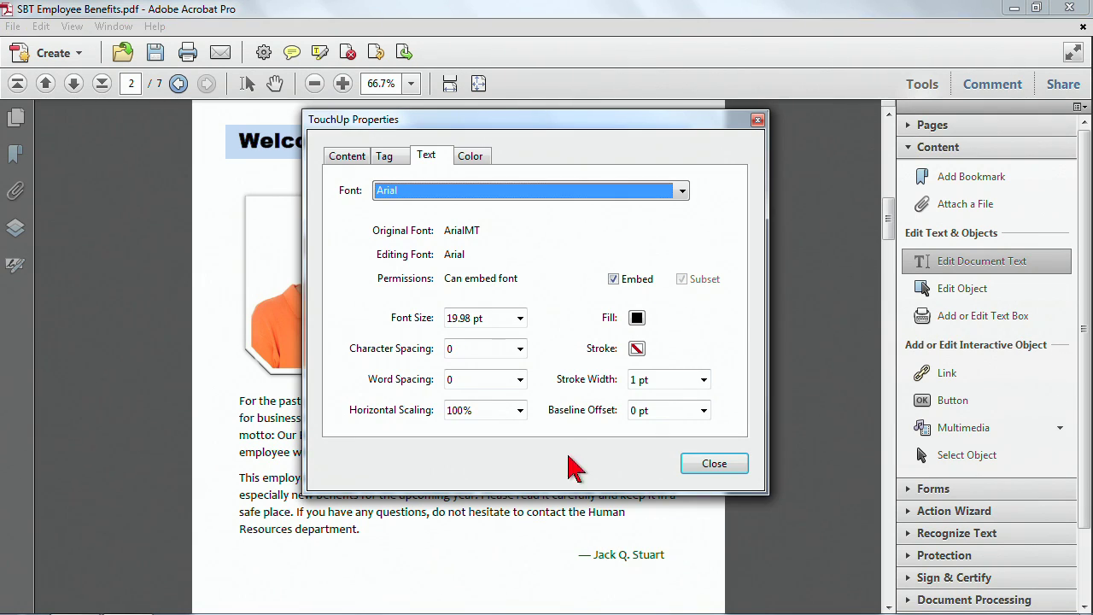
pyautogui.click(637, 320)
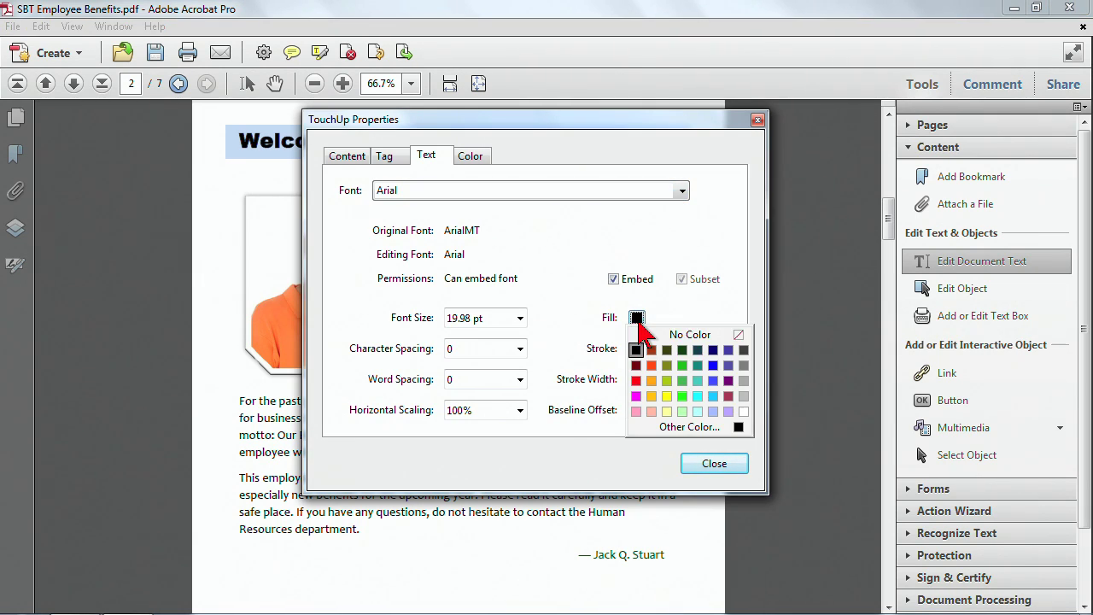
pyautogui.click(671, 349)
pyautogui.click(701, 467)
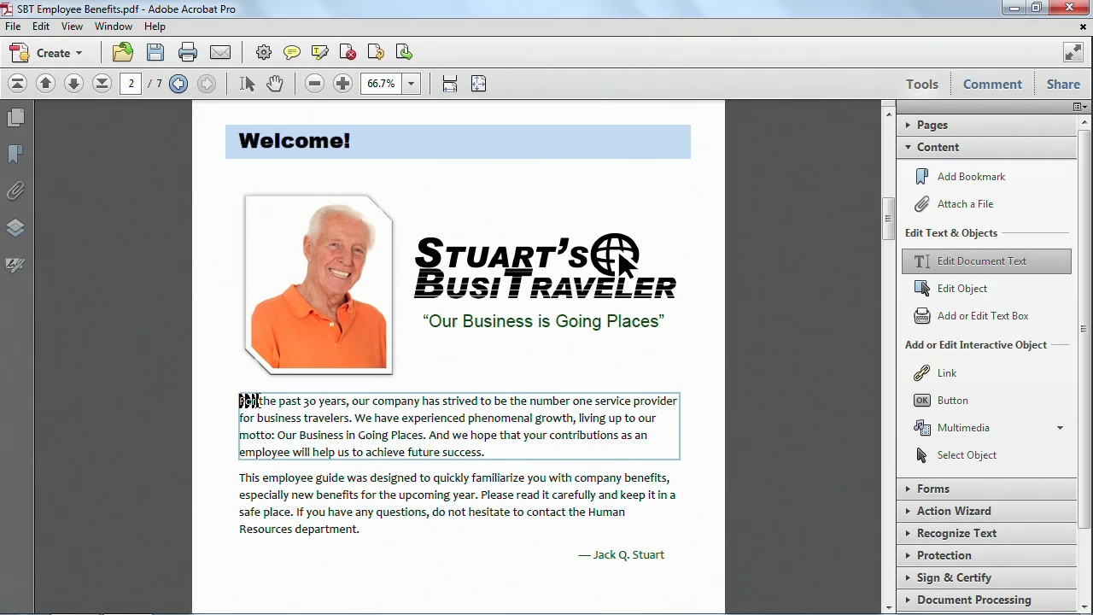
# Try deleting the opening phrase "For the past 30 years," from the first body paragraph, and undo the deletion
pyautogui.moveTo(265, 400); pyautogui.dragTo(348, 409)
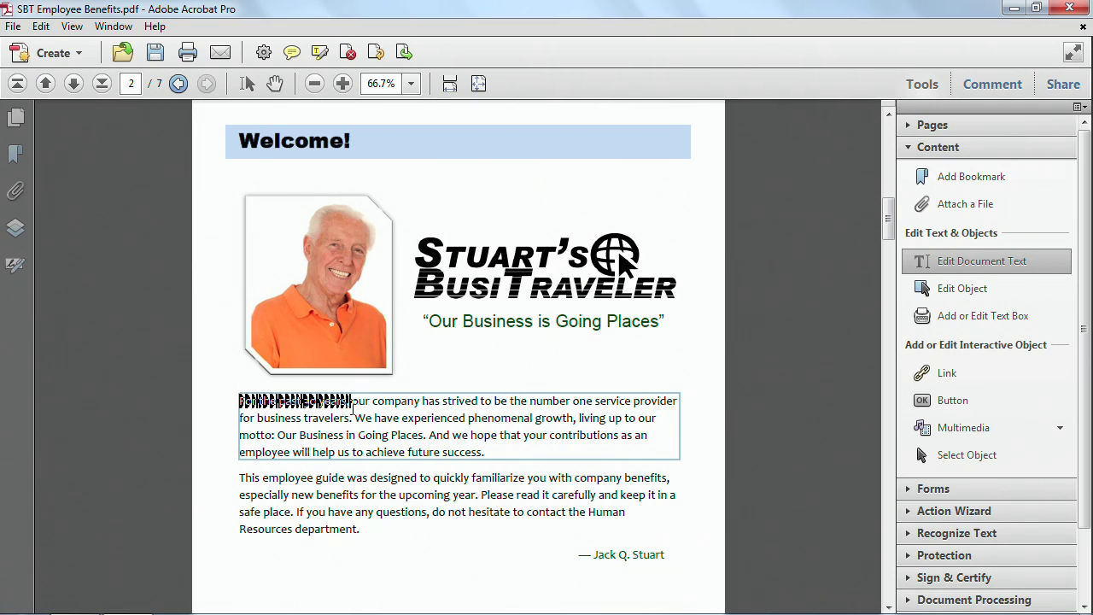
pyautogui.press('Delete')
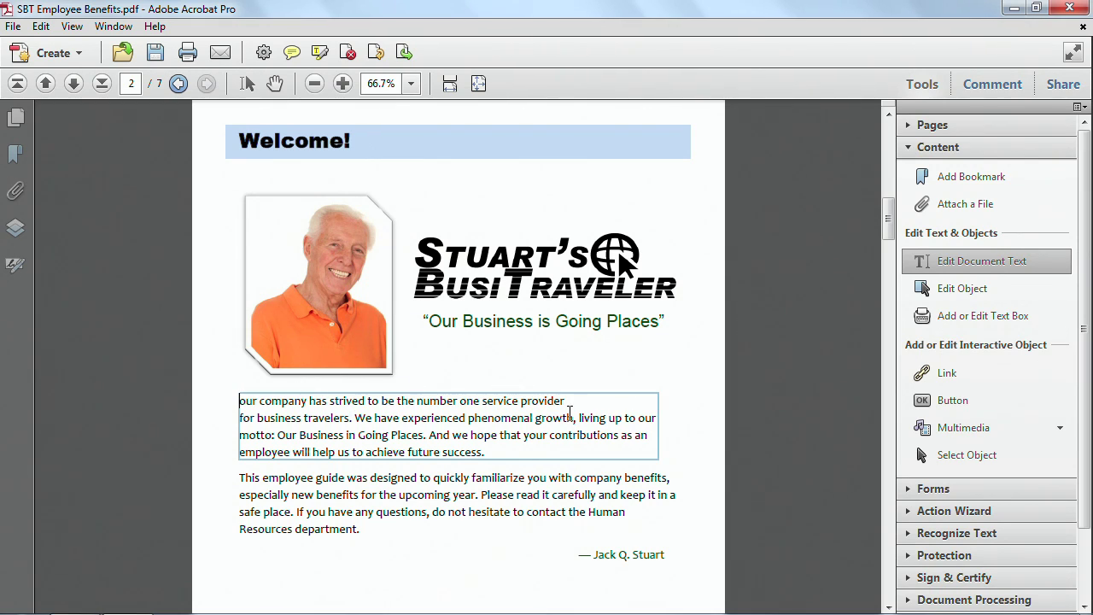
pyautogui.hotkey('ctrl', 'z')
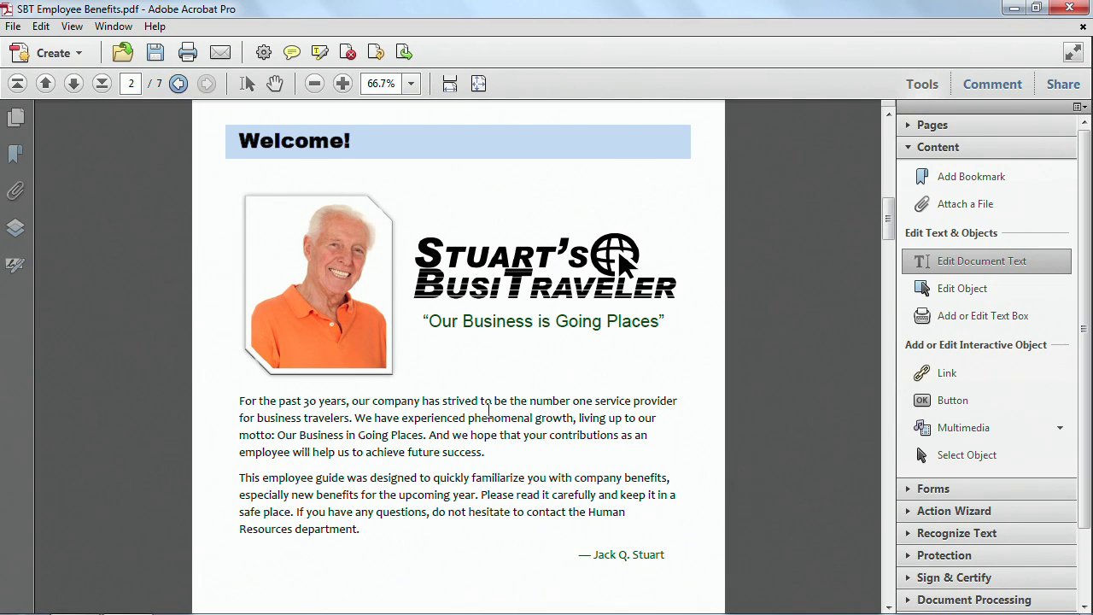
# Try to recolor only "For the past 30 years," in the first body paragraph dark green, and undo the text fill color change
pyautogui.moveTo(239, 401); pyautogui.dragTo(349, 401)
pyautogui.rightClick(339, 401)
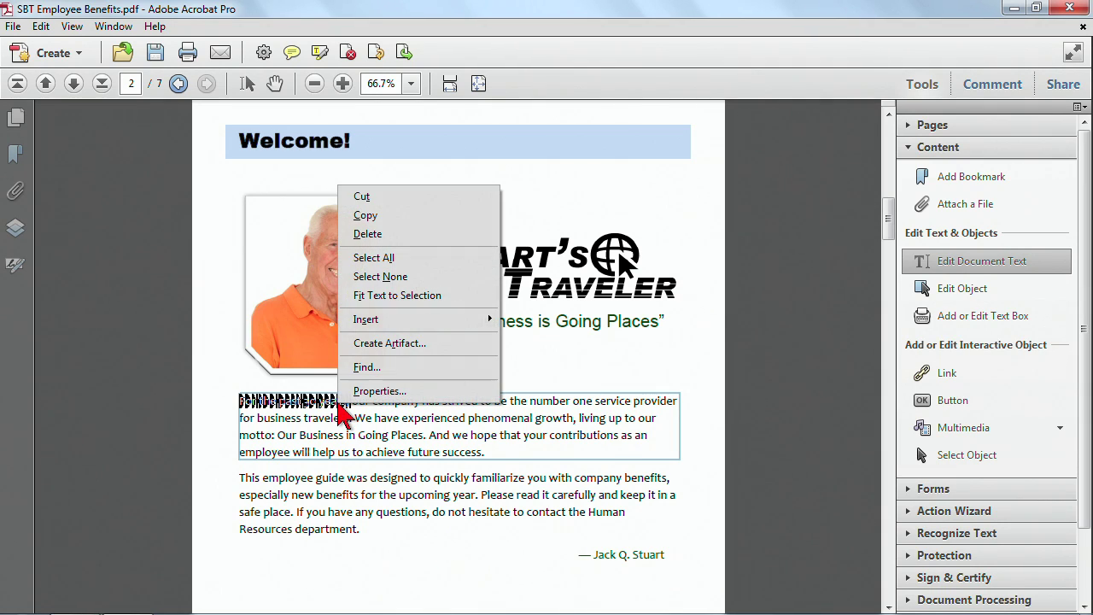
pyautogui.click(374, 390)
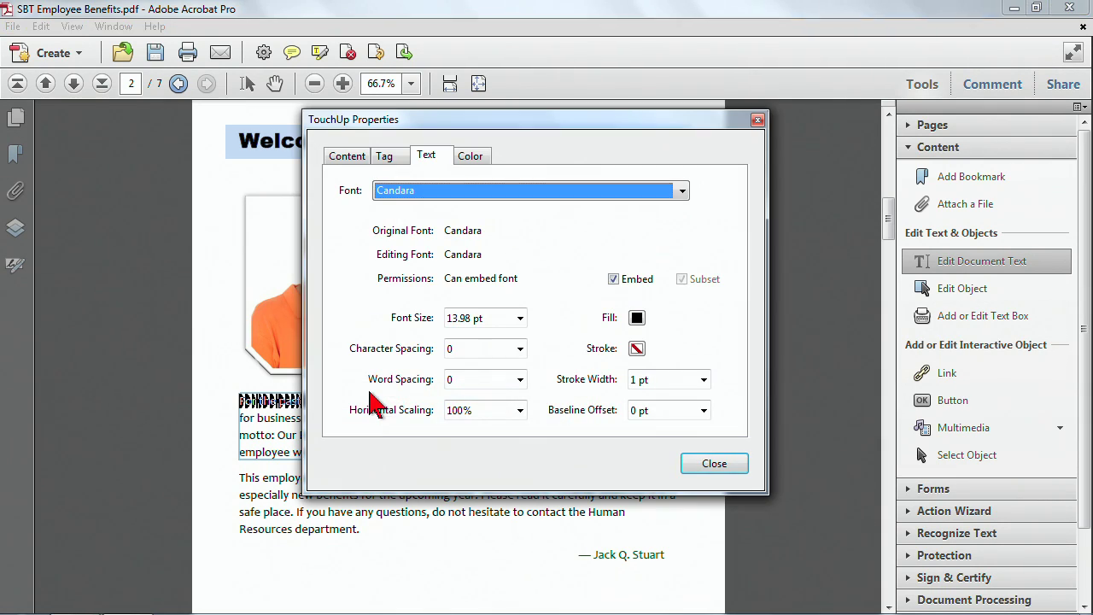
pyautogui.click(636, 318)
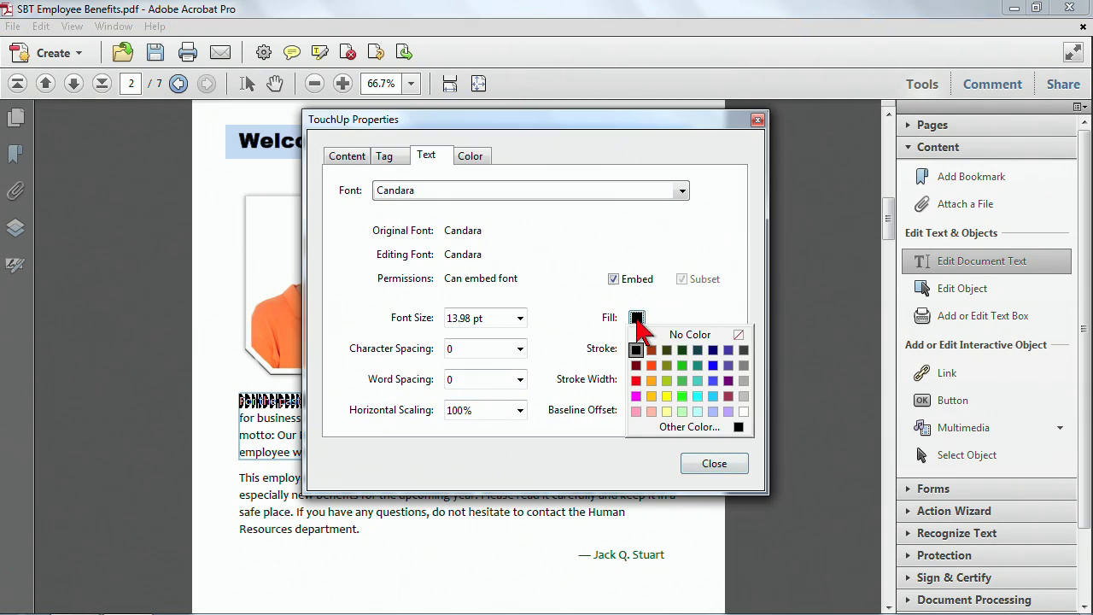
pyautogui.click(667, 349)
pyautogui.click(709, 464)
pyautogui.click(427, 435)
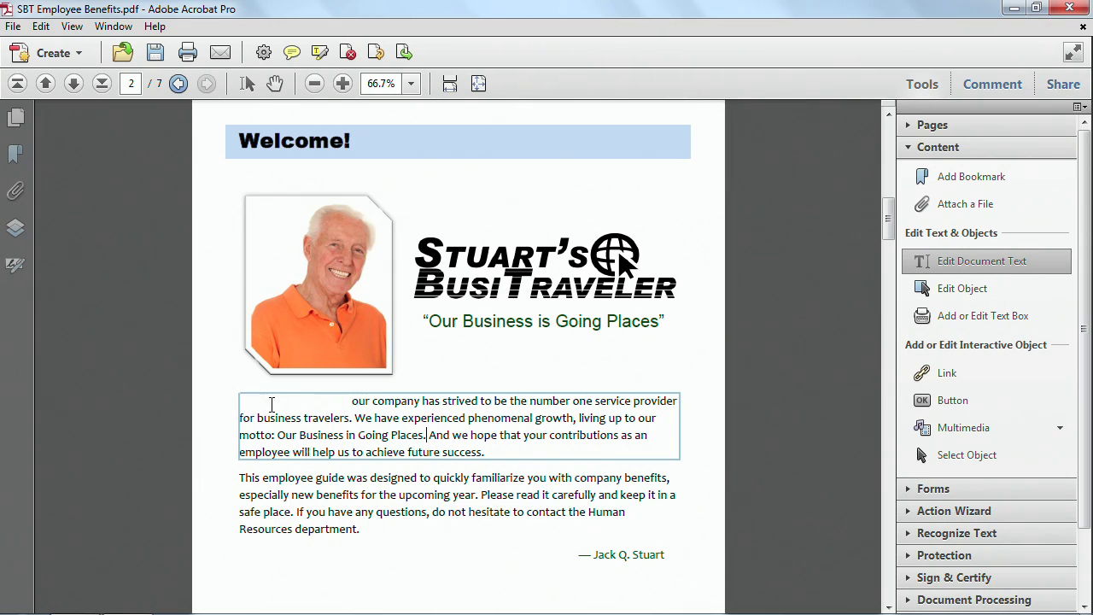
pyautogui.click(230, 427)
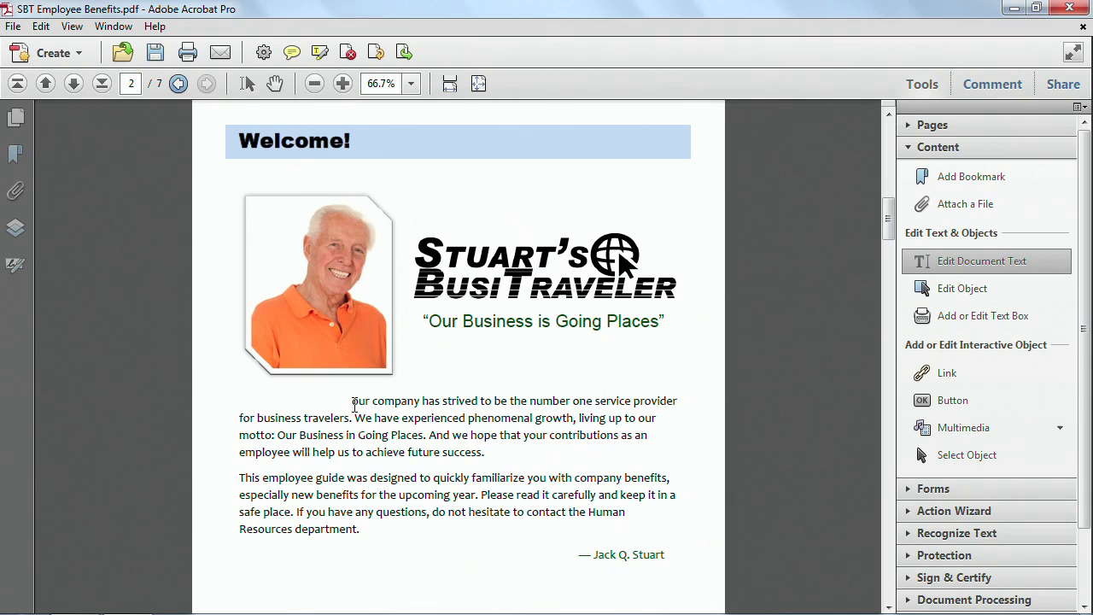
pyautogui.click(40, 27)
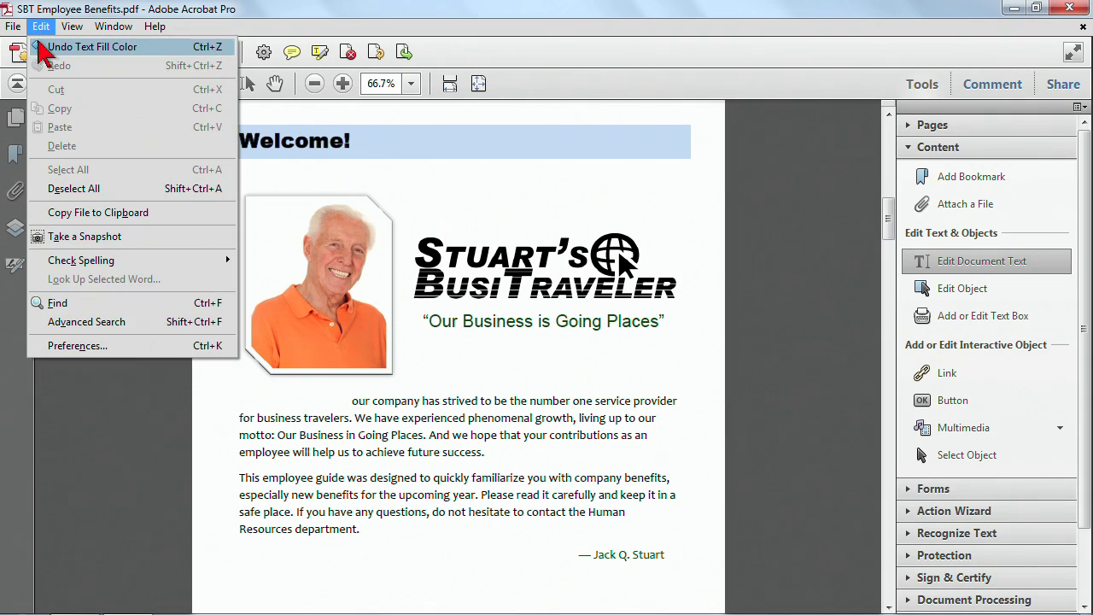
pyautogui.click(41, 48)
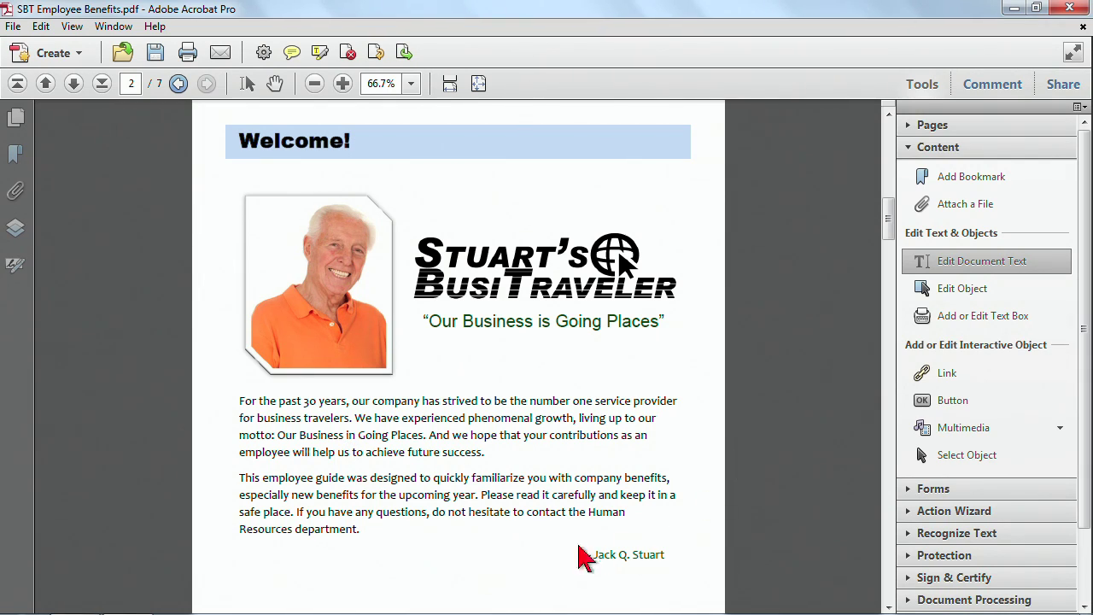
# Add a new horizontal Arial text line below the signature and enter the phone number in it
pyautogui.moveTo(889, 220); pyautogui.dragTo(886, 251)
pyautogui.scroll(-10, 769, 378)
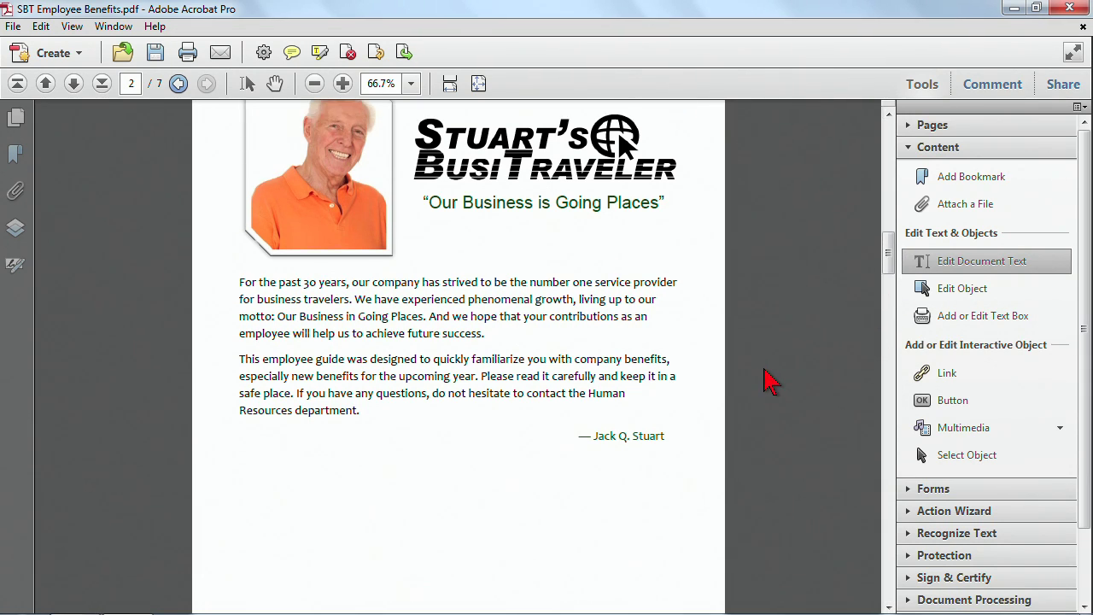
pyautogui.scroll(8, 718, 373)
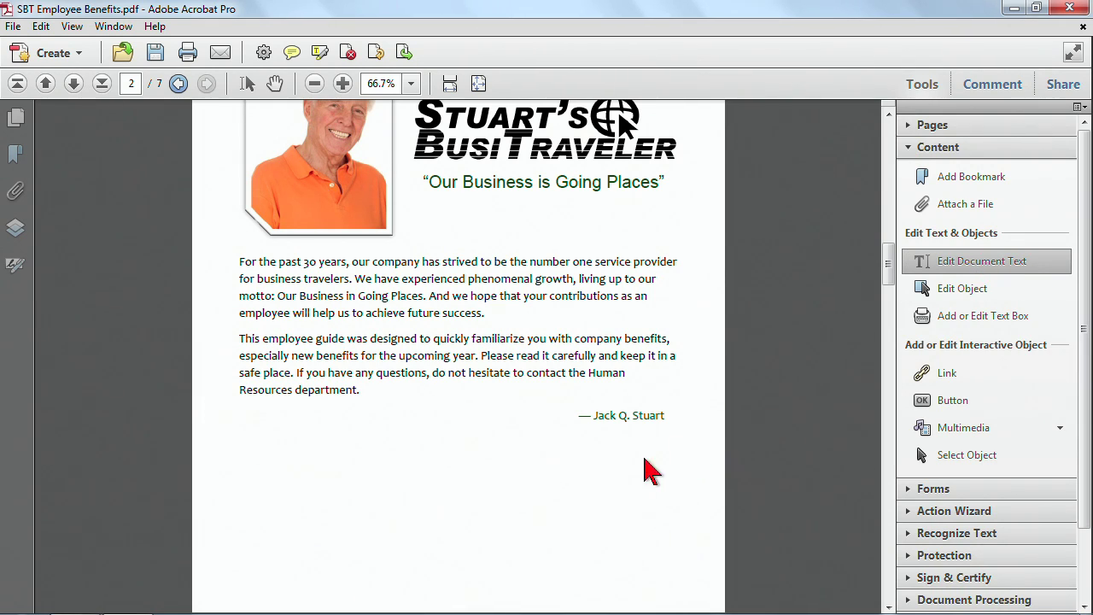
pyautogui.click(599, 470)
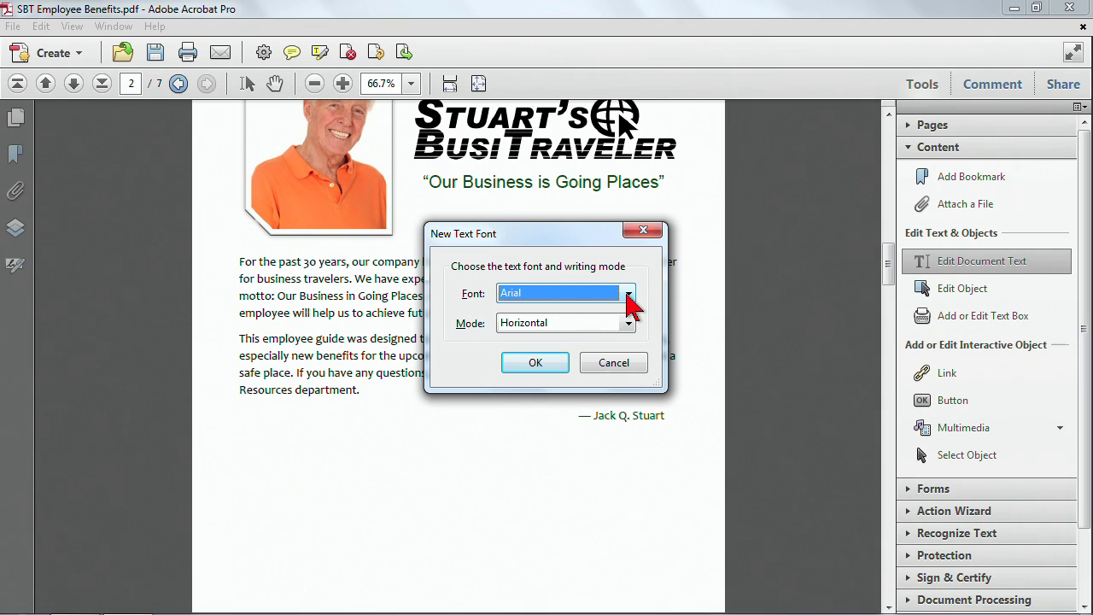
pyautogui.click(629, 322)
pyautogui.click(629, 323)
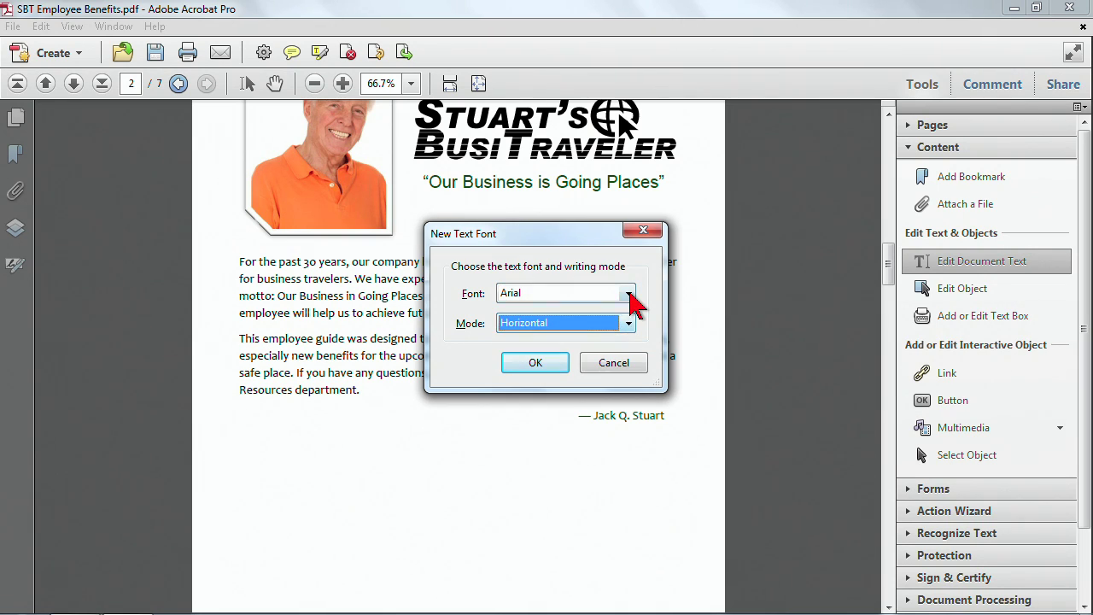
pyautogui.click(629, 294)
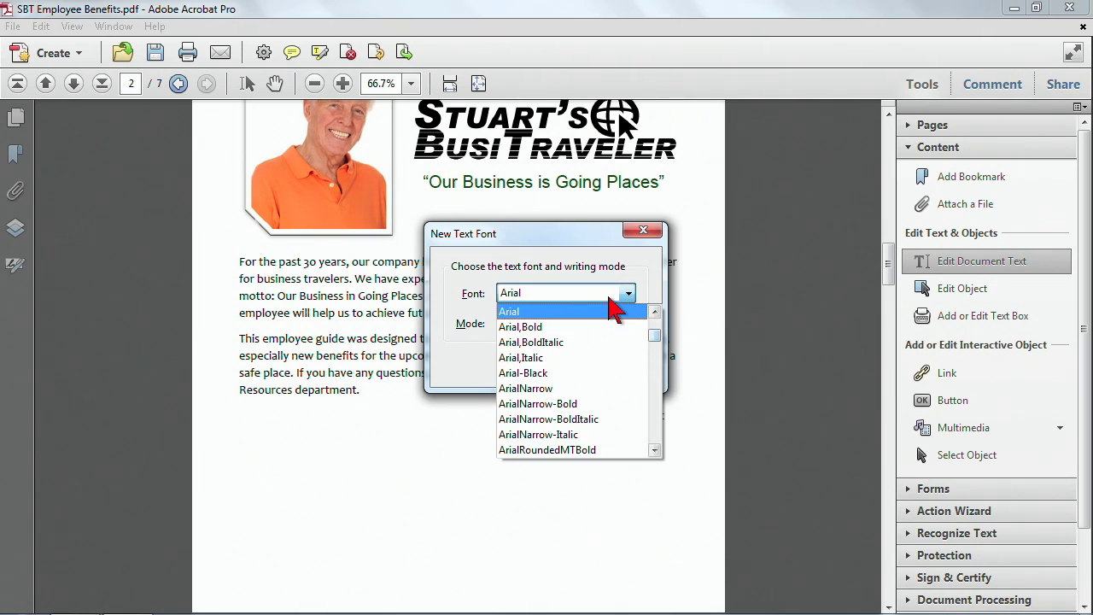
pyautogui.click(608, 293)
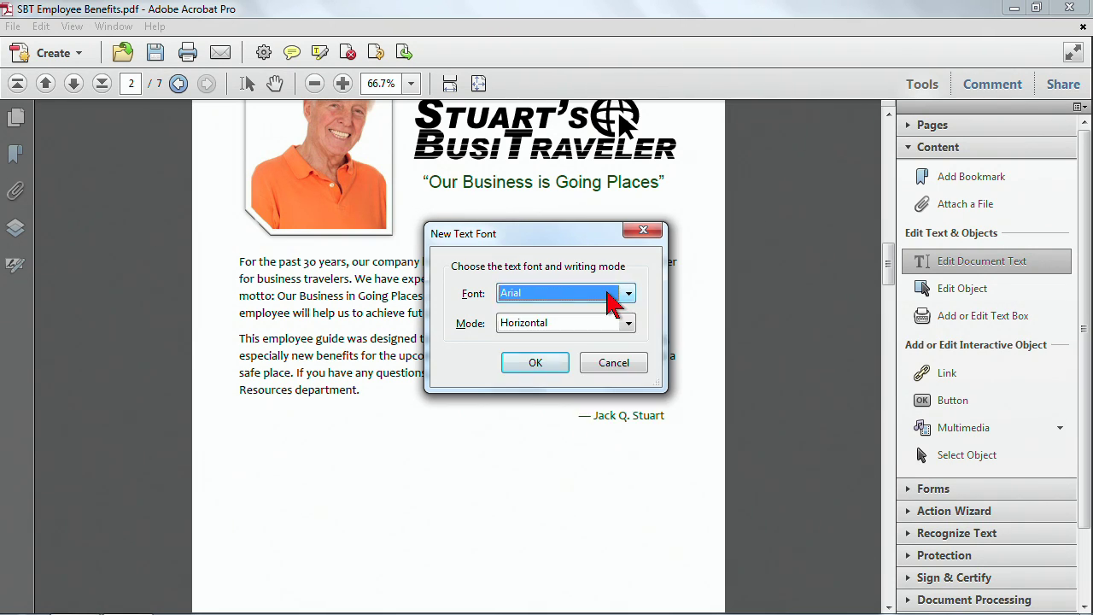
pyautogui.click(542, 363)
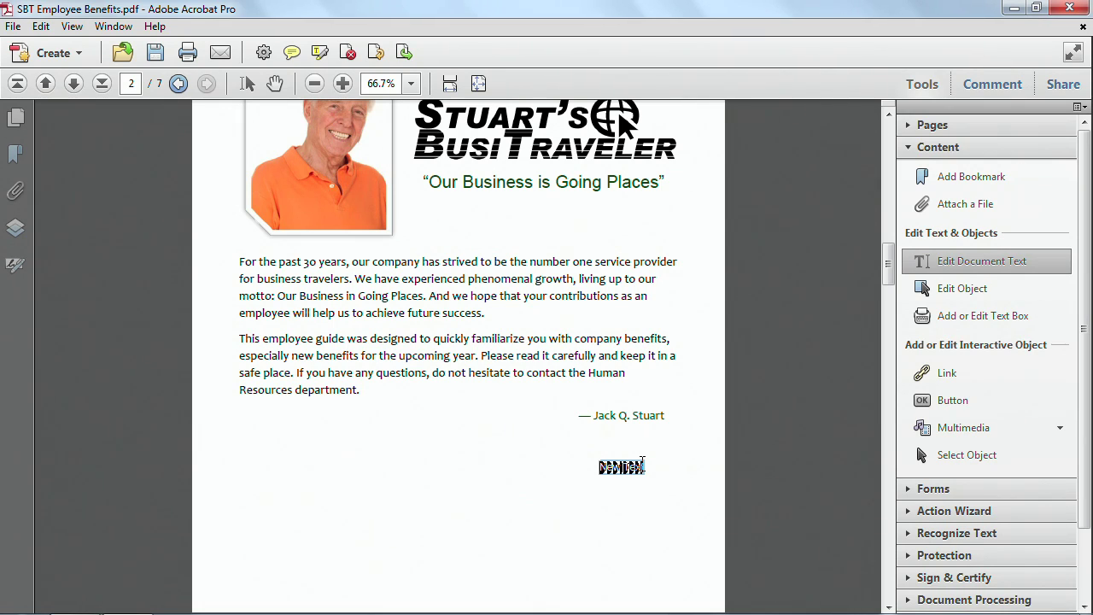
pyautogui.write('5')
pyautogui.write('55/411')
pyautogui.write('411')
# Move the phone number line directly under the signature and nudge it right until its end lines up with the name's
pyautogui.click(952, 291)
pyautogui.click(628, 472)
pyautogui.moveTo(628, 471); pyautogui.dragTo(640, 440)
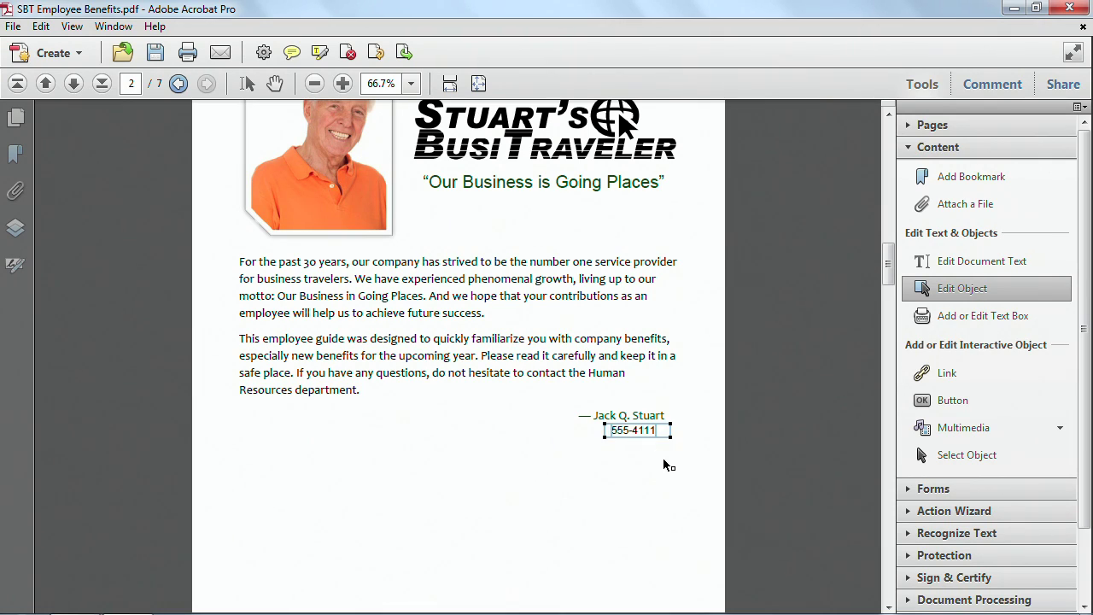
pyautogui.press('Right')
pyautogui.press('Right')
pyautogui.press('Right')
pyautogui.press('Right')
pyautogui.press('Right')
pyautogui.press('Right')
pyautogui.press('Right')
pyautogui.press('Right')
pyautogui.press('Right')
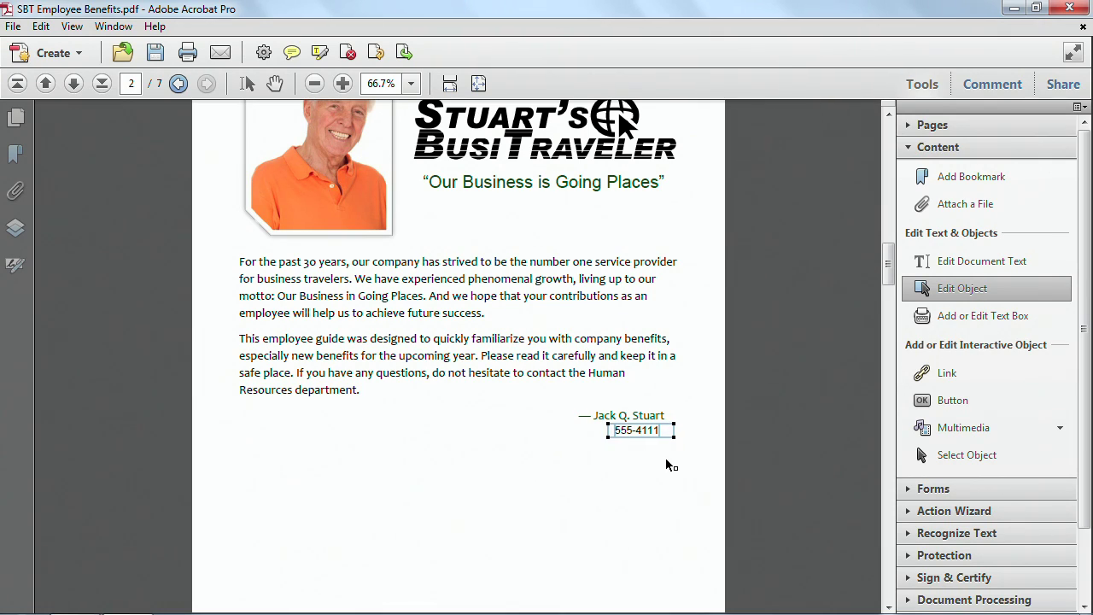
pyautogui.press('Right')
pyautogui.press('Right')
pyautogui.press('Right')
pyautogui.press('Right')
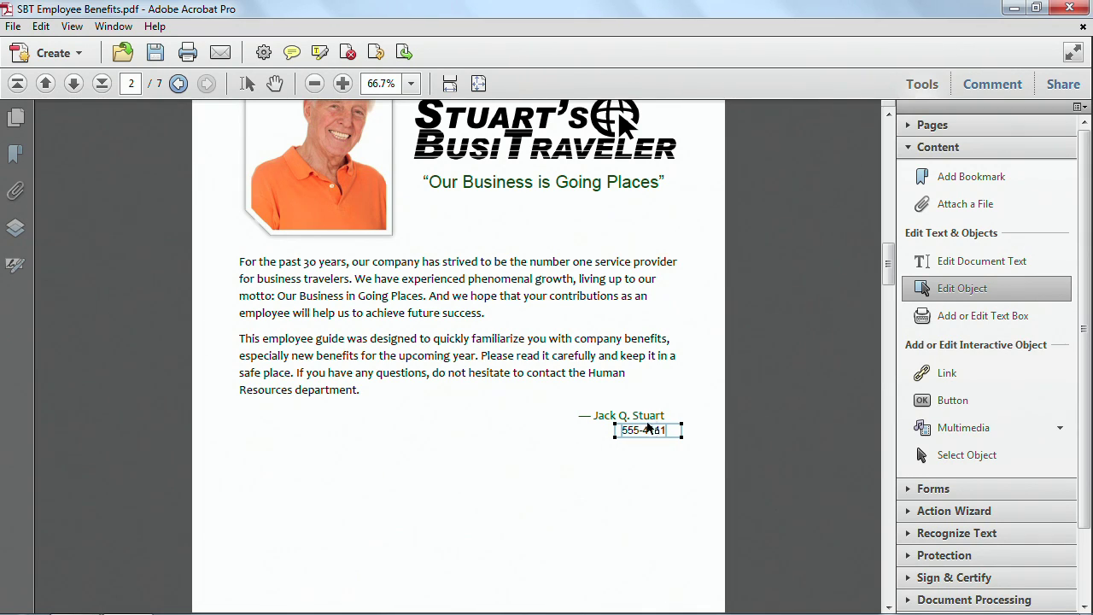
pyautogui.click(655, 456)
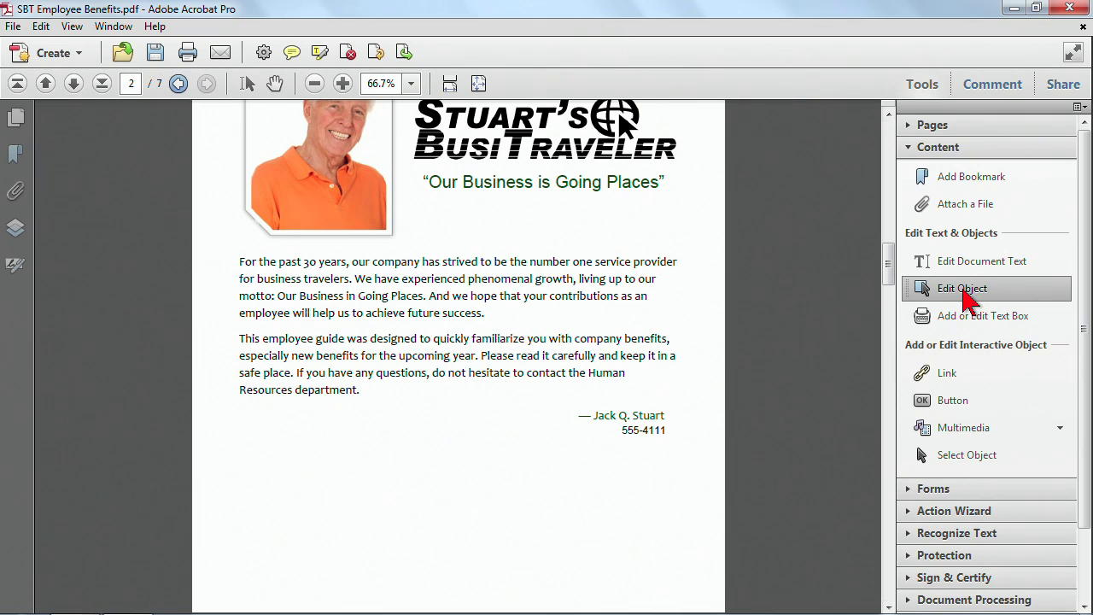
# Flip the portrait photo horizontally as an object
pyautogui.scroll(2, 698, 262)
pyautogui.scroll(5, 699, 261)
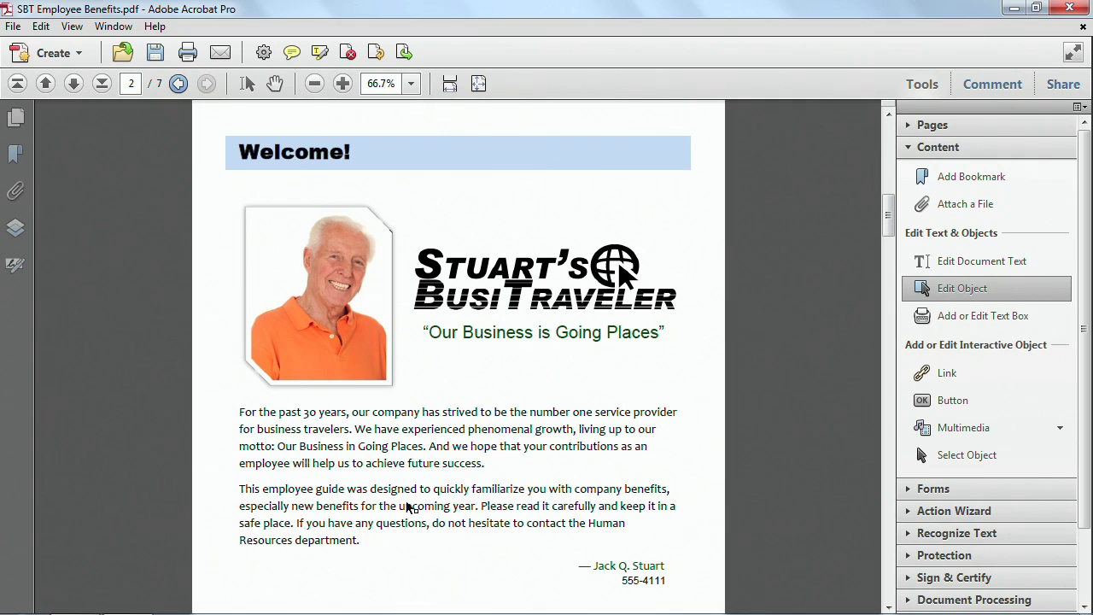
pyautogui.click(369, 296)
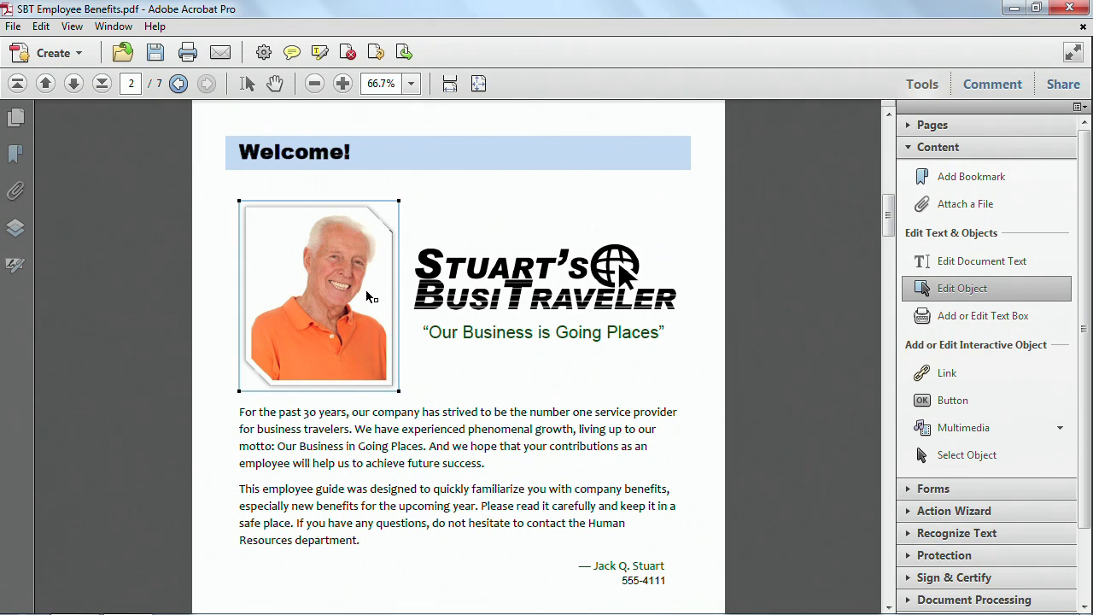
pyautogui.rightClick(362, 299)
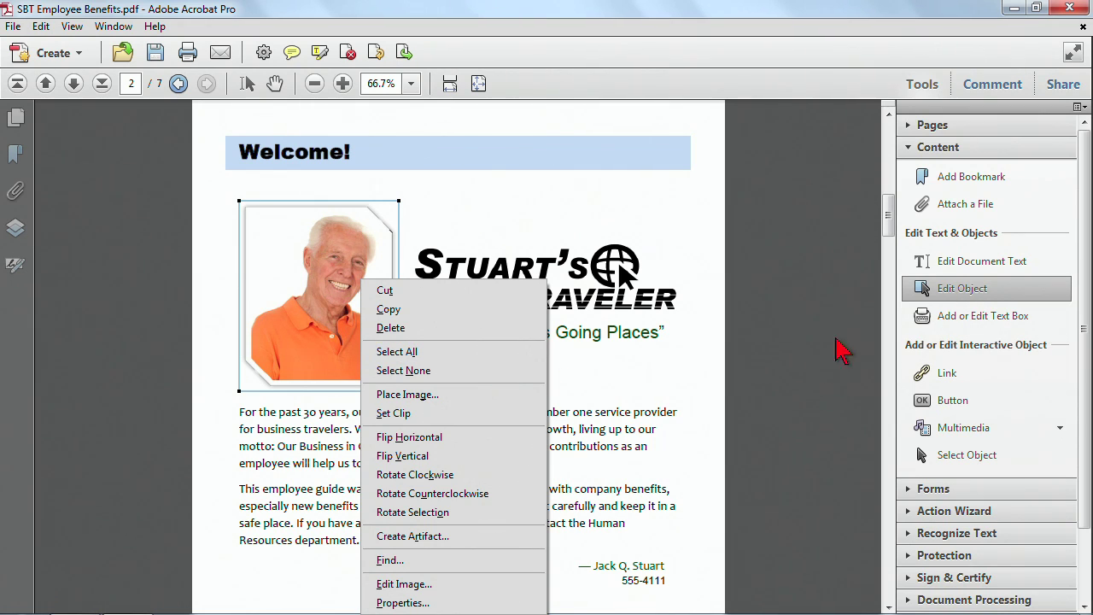
pyautogui.moveTo(886, 229); pyautogui.dragTo(886, 236)
pyautogui.rightClick(334, 281)
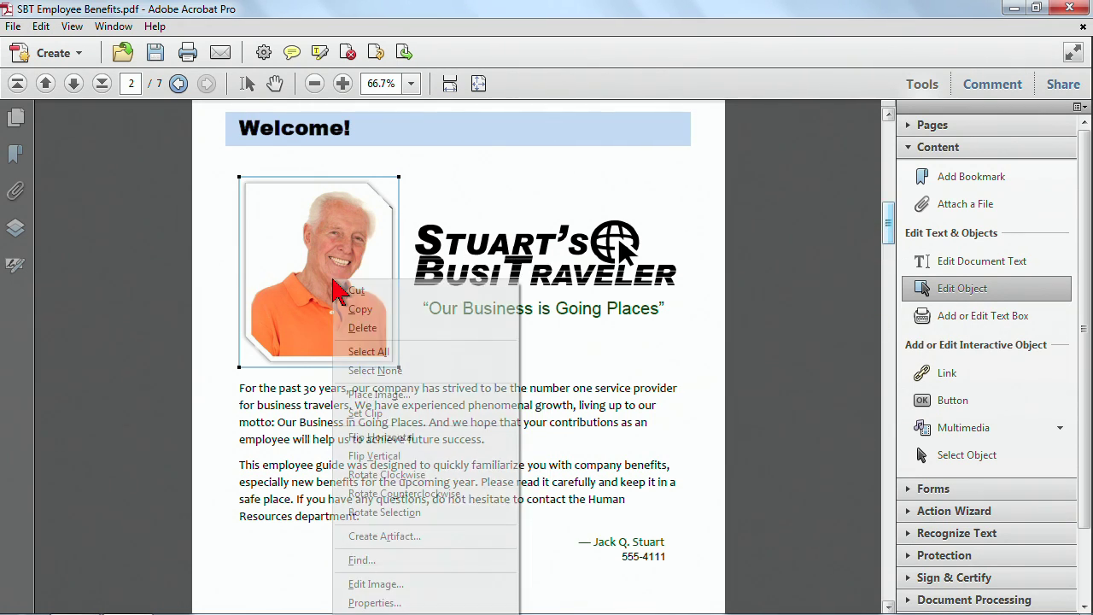
pyautogui.click(399, 437)
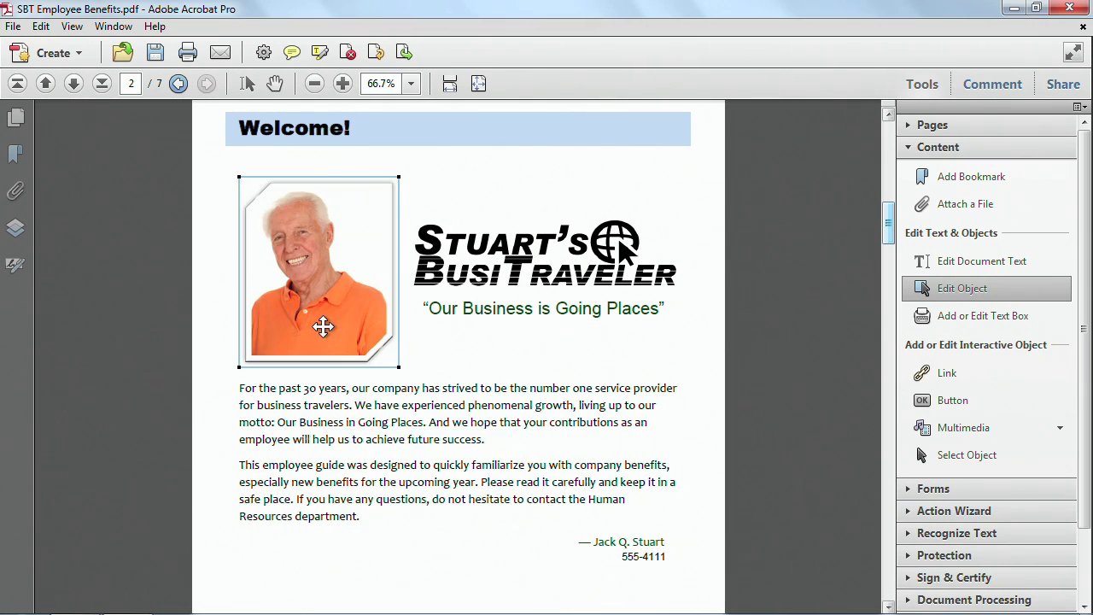
# Rotate the portrait photo counterclockwise, and try the Rotate Selection command on it
pyautogui.rightClick(325, 281)
pyautogui.click(376, 502)
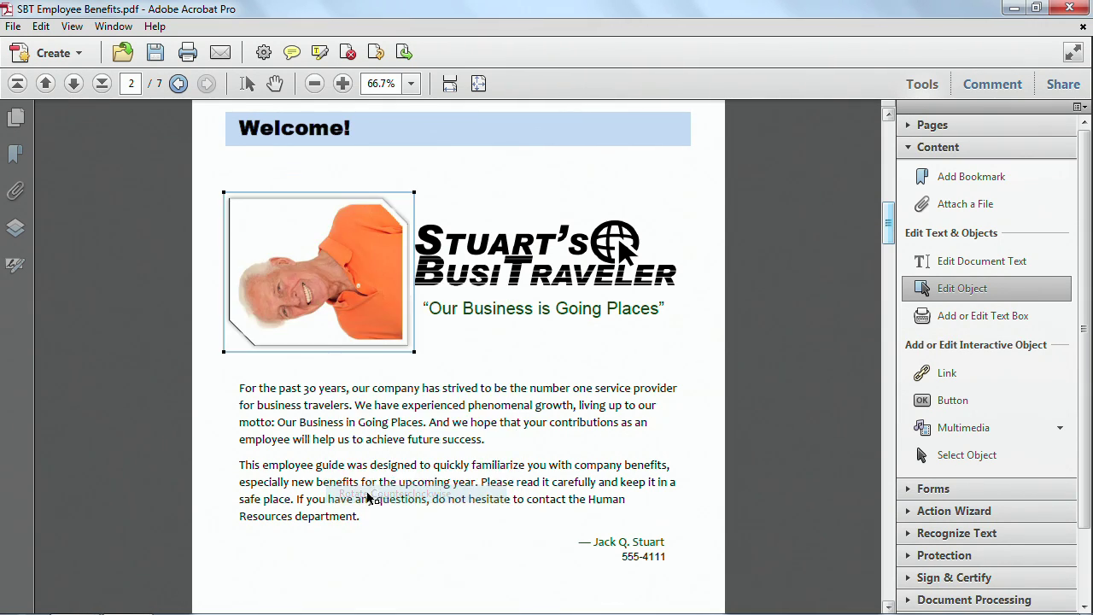
pyautogui.rightClick(329, 304)
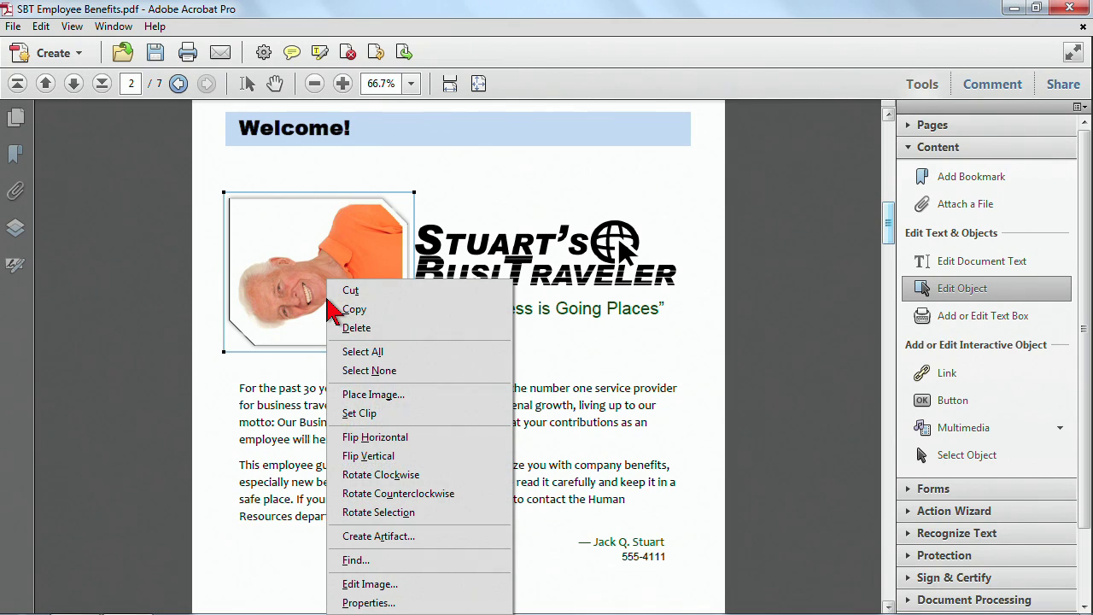
pyautogui.click(367, 513)
pyautogui.rightClick(335, 322)
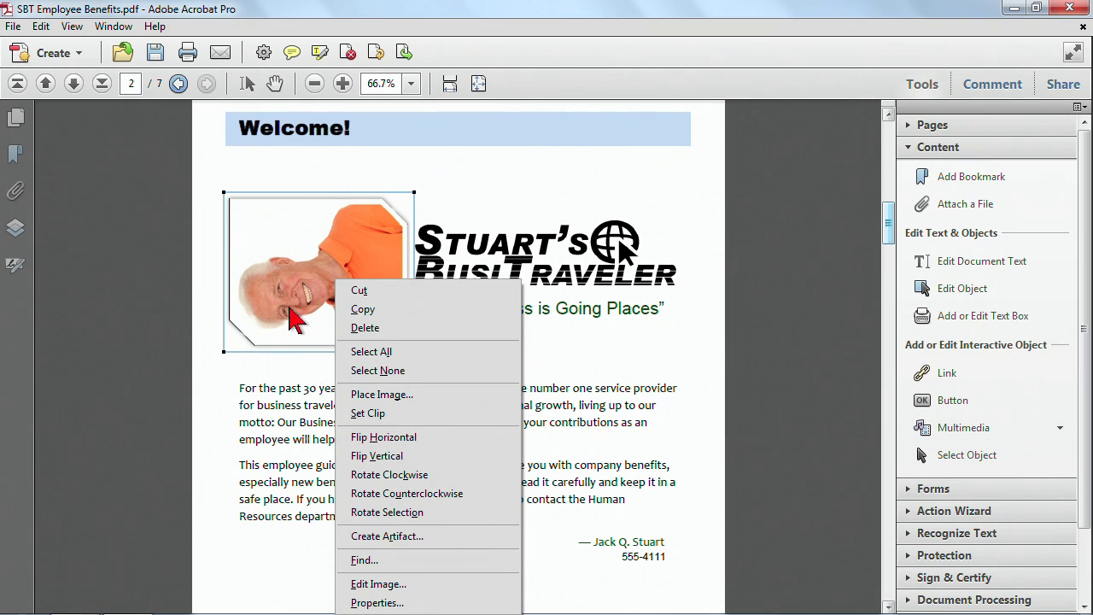
pyautogui.click(470, 203)
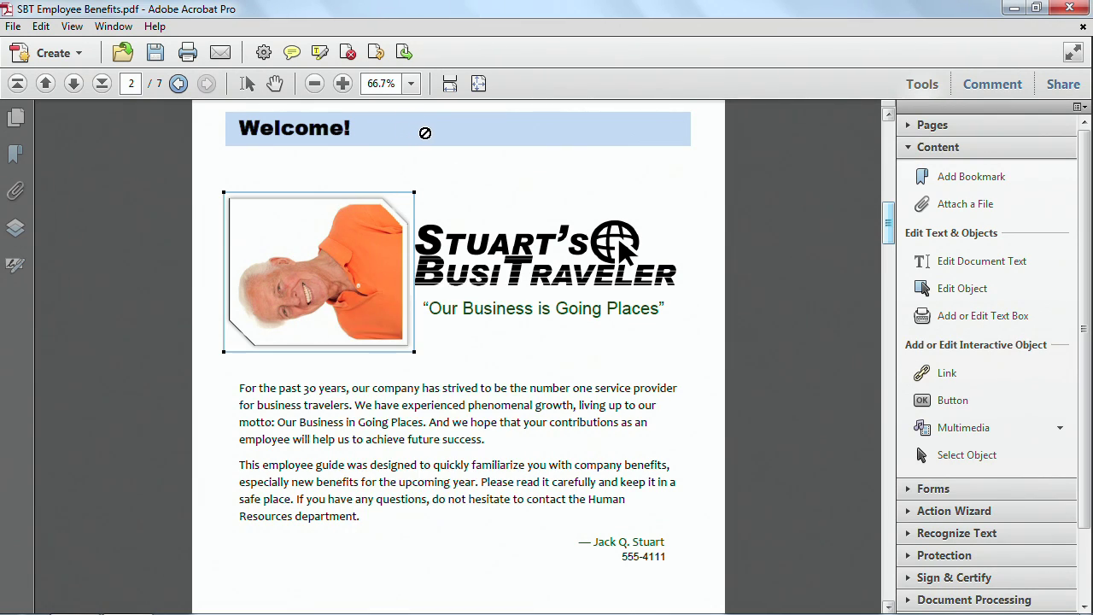
pyautogui.scroll(1, 551, 251)
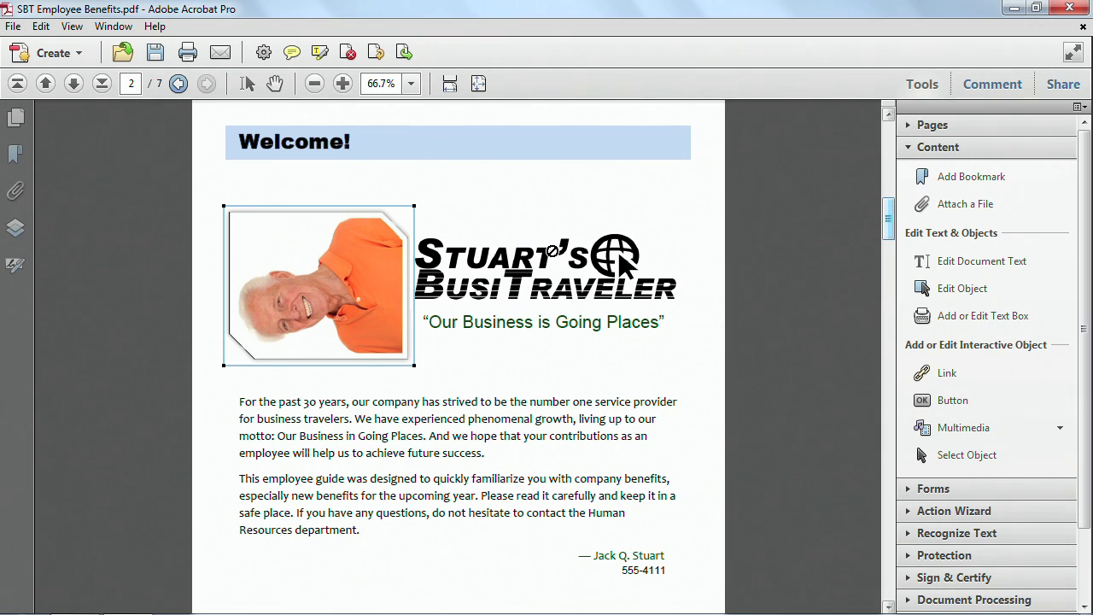
# Review the portrait photo's TouchUp properties, and delete the photo from the page
pyautogui.rightClick(319, 280)
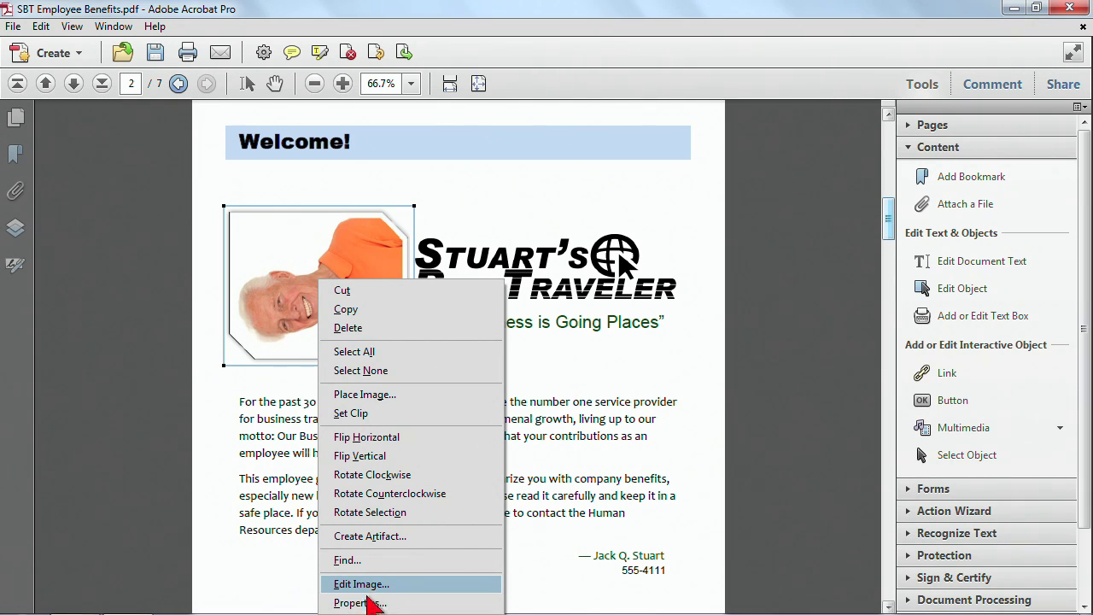
pyautogui.click(360, 603)
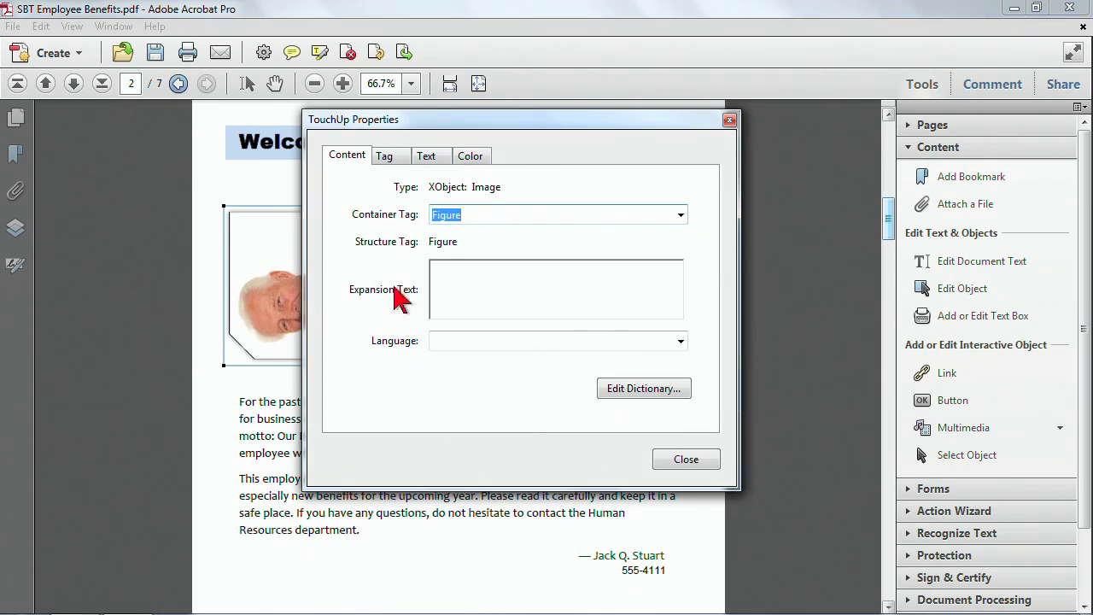
pyautogui.click(694, 459)
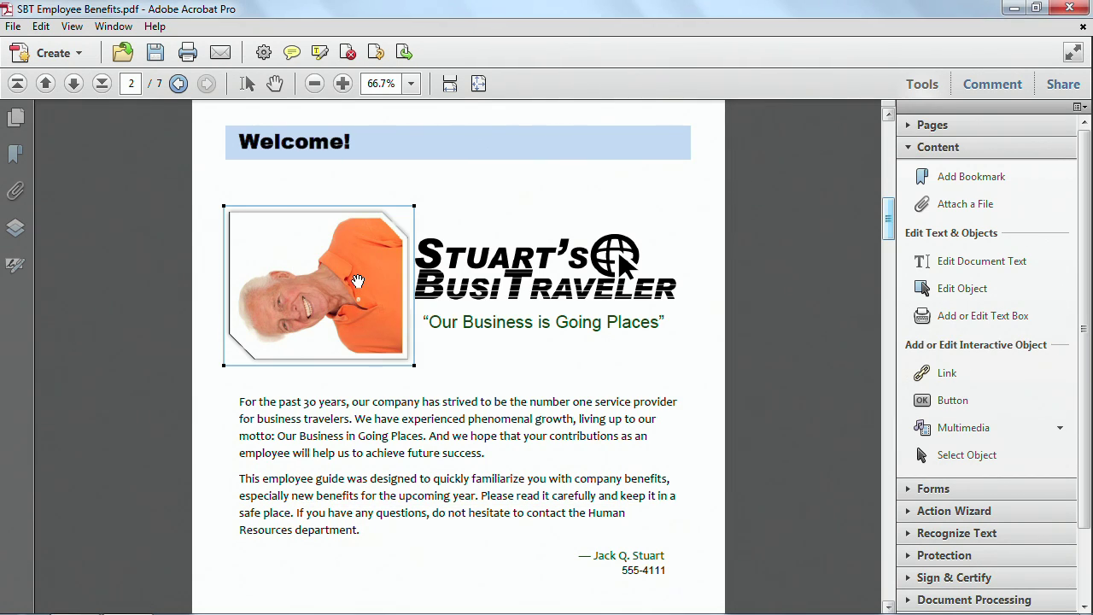
pyautogui.press('Delete')
# Shrink the Stuart's BusiTraveler logo proportionally and position it centered just above the tagline
pyautogui.click(465, 295)
pyautogui.moveTo(461, 282); pyautogui.dragTo(498, 268)
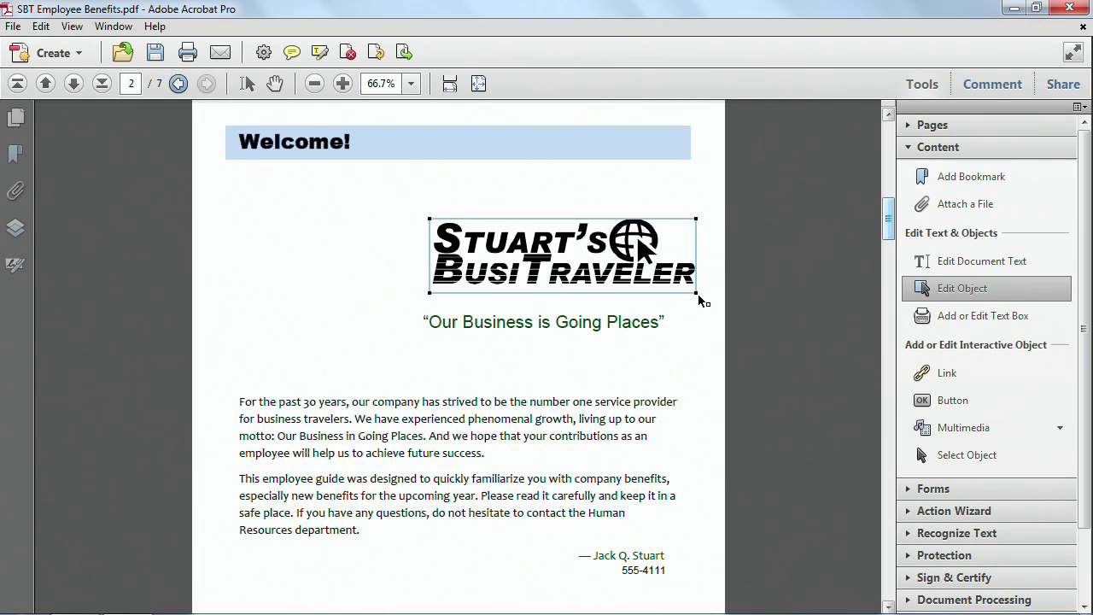
pyautogui.moveTo(696, 293); pyautogui.dragTo(630, 273)
pyautogui.moveTo(566, 258); pyautogui.dragTo(582, 296)
pyautogui.click(383, 232)
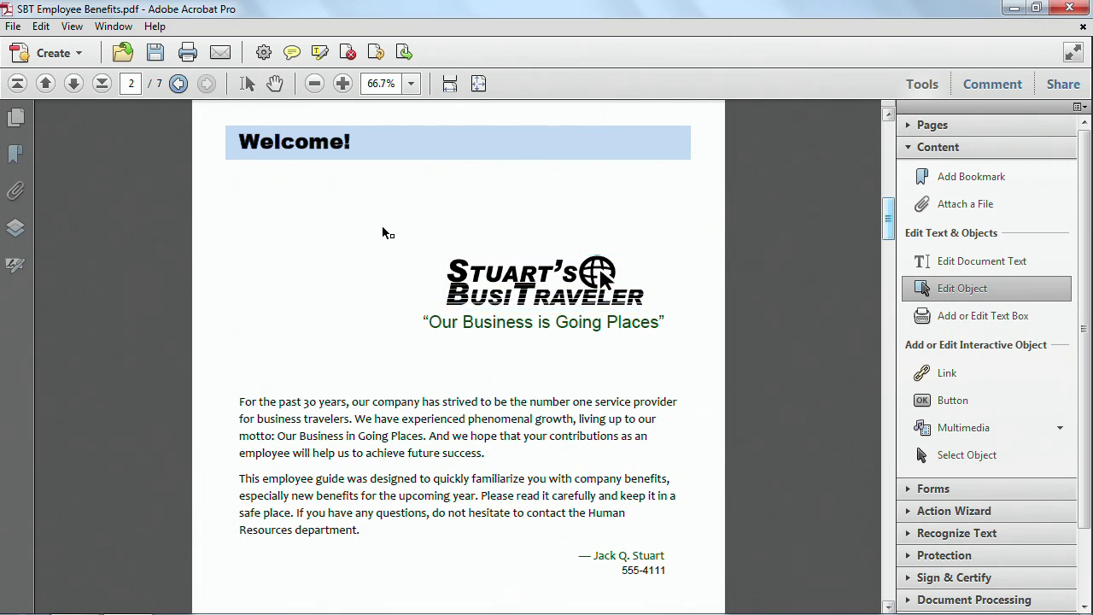
# Place the TIFF portrait image from the Acrobat X folder and move it into the empty space beside the logo
pyautogui.rightClick(323, 256)
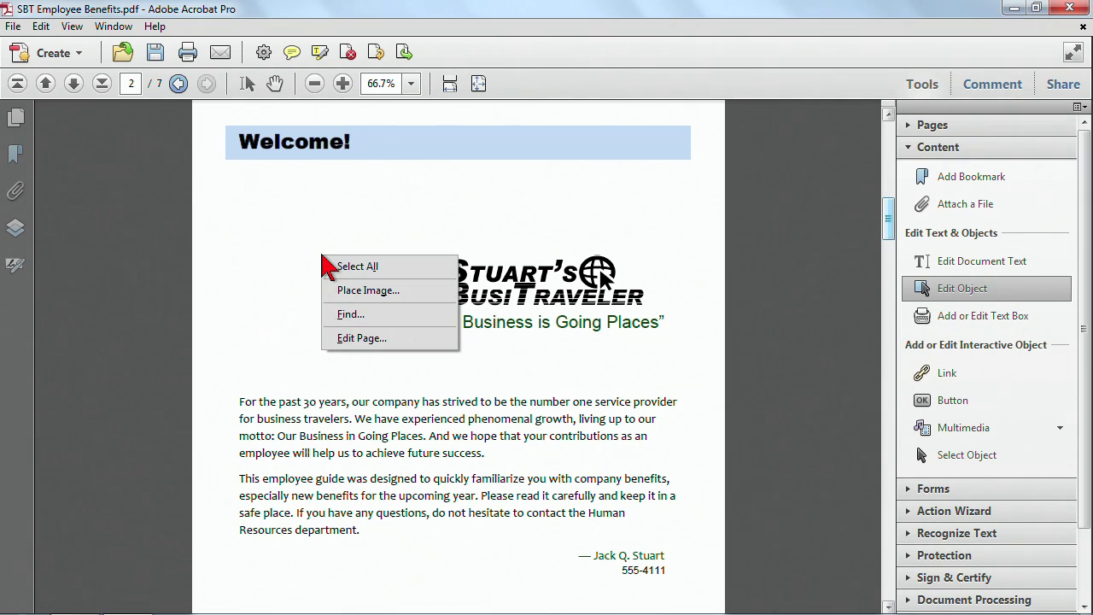
pyautogui.click(359, 291)
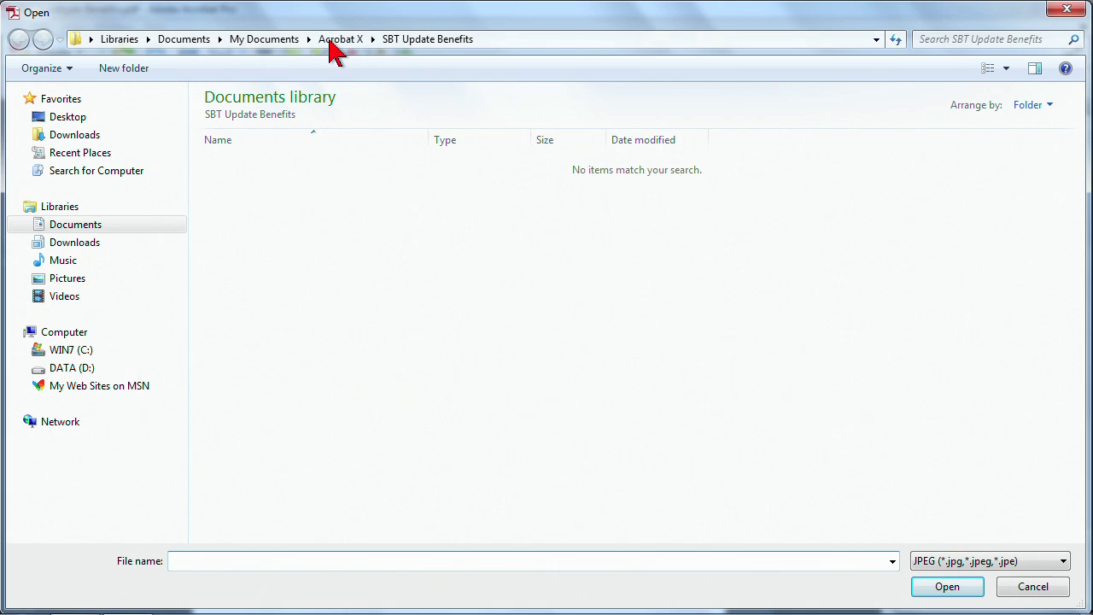
pyautogui.click(354, 43)
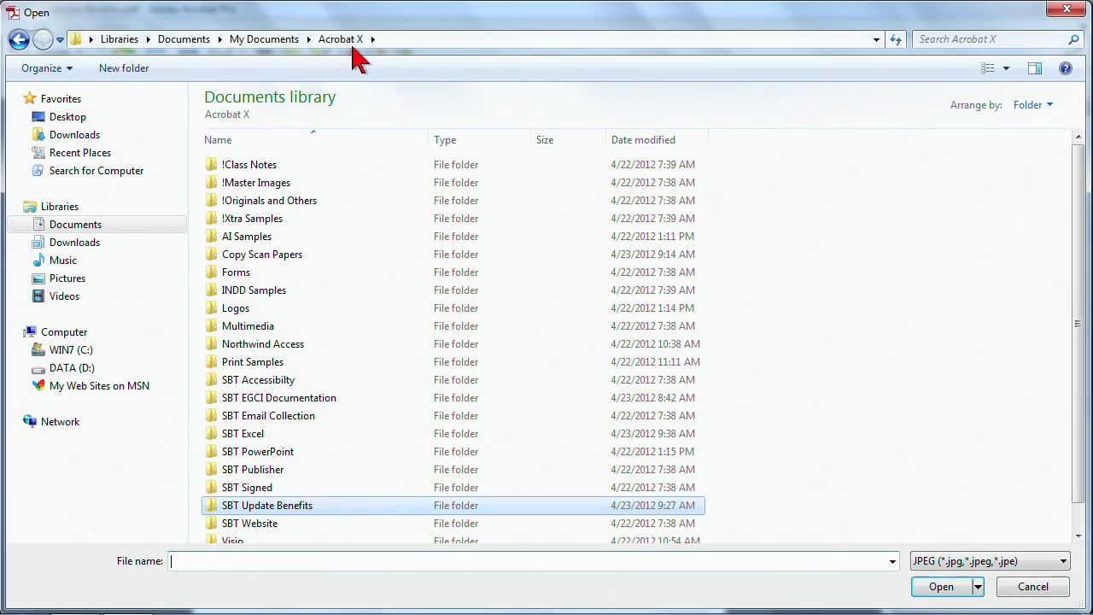
pyautogui.moveTo(1081, 154); pyautogui.dragTo(1087, 273)
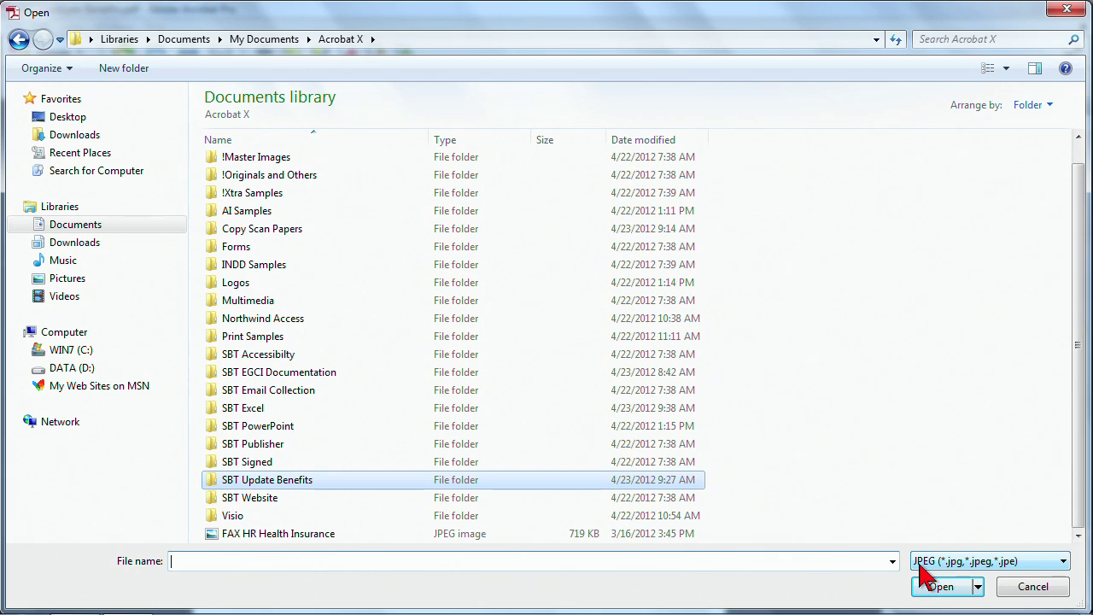
pyautogui.click(1063, 564)
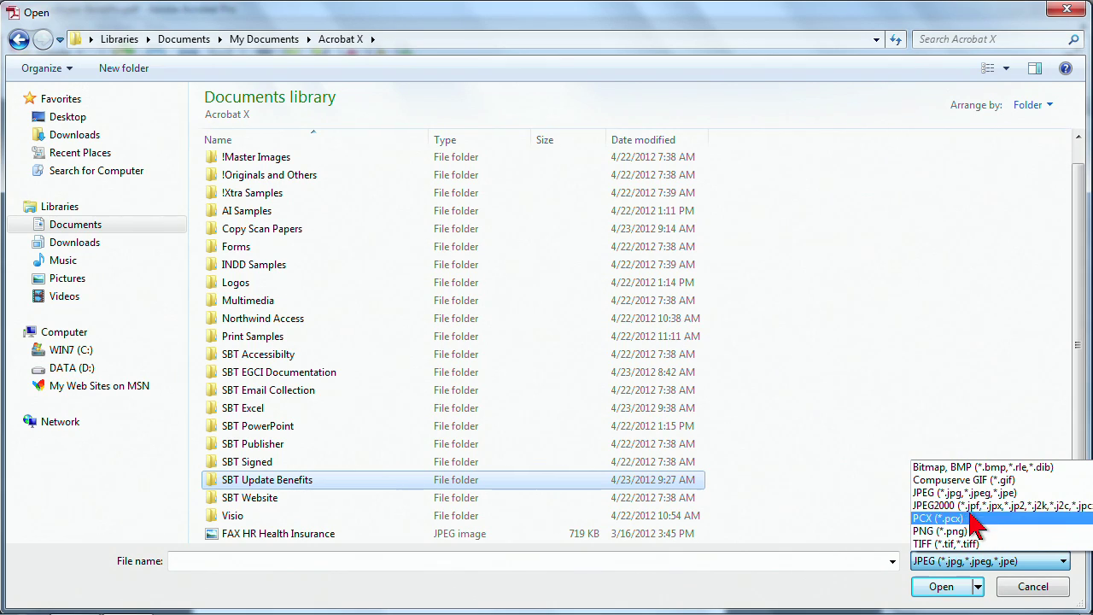
pyautogui.click(972, 547)
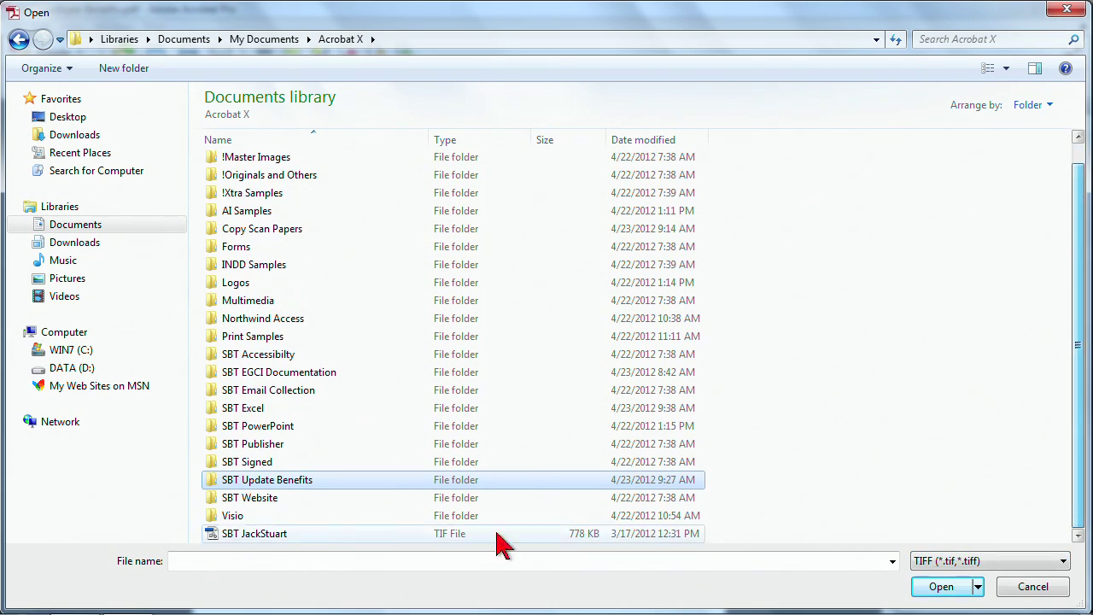
pyautogui.doubleClick(224, 536)
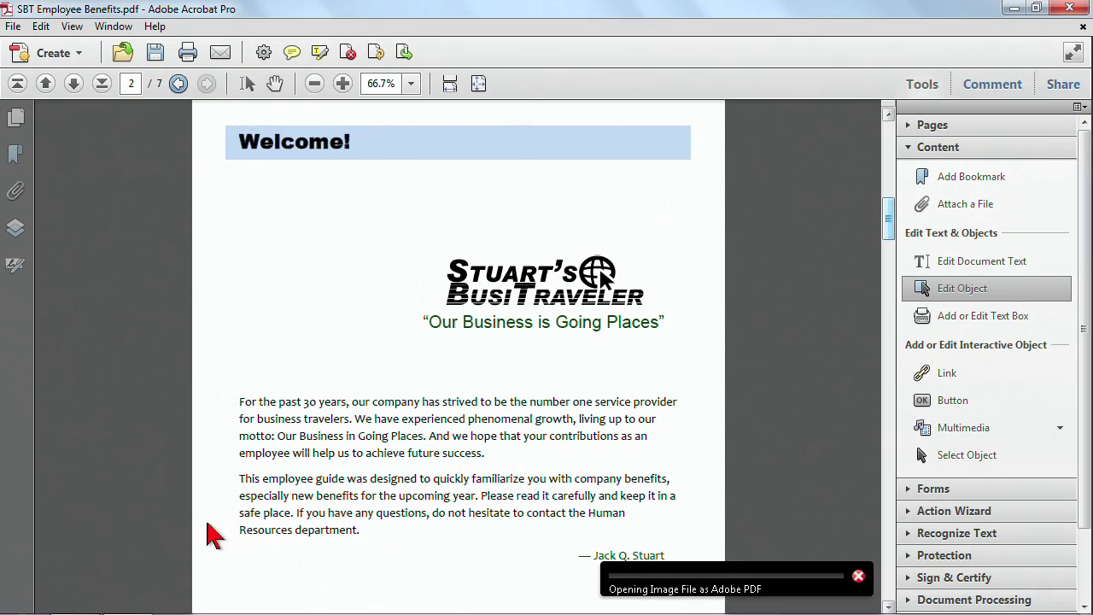
pyautogui.moveTo(256, 202); pyautogui.dragTo(315, 338)
pyautogui.click(214, 288)
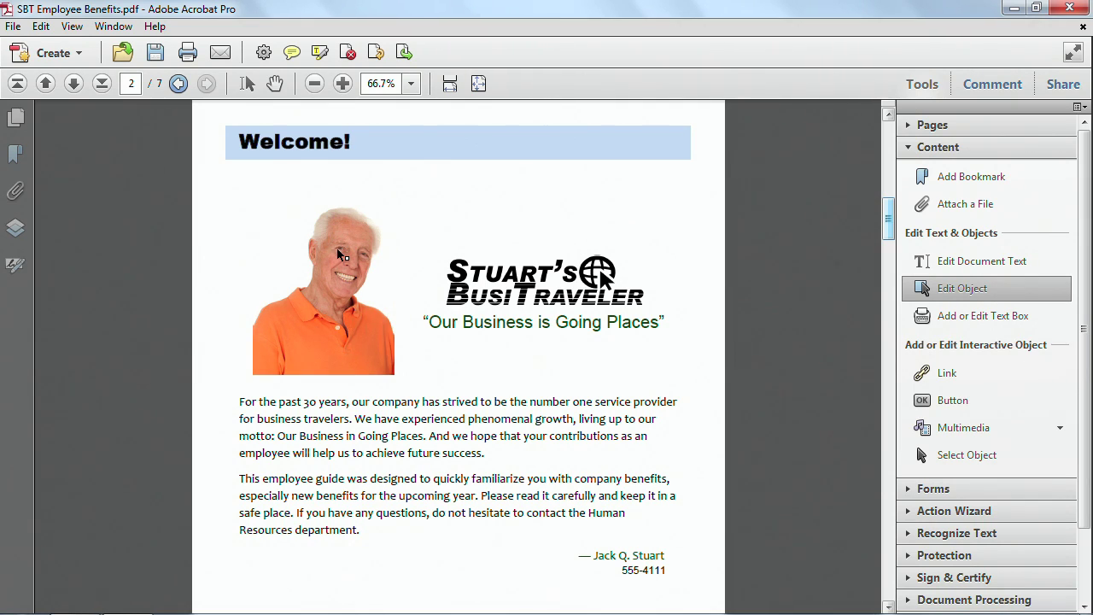
# Save the edited document as a new PDF named SBT Employee Benefits v3 in the SBT Update Benefits folder
pyautogui.click(13, 27)
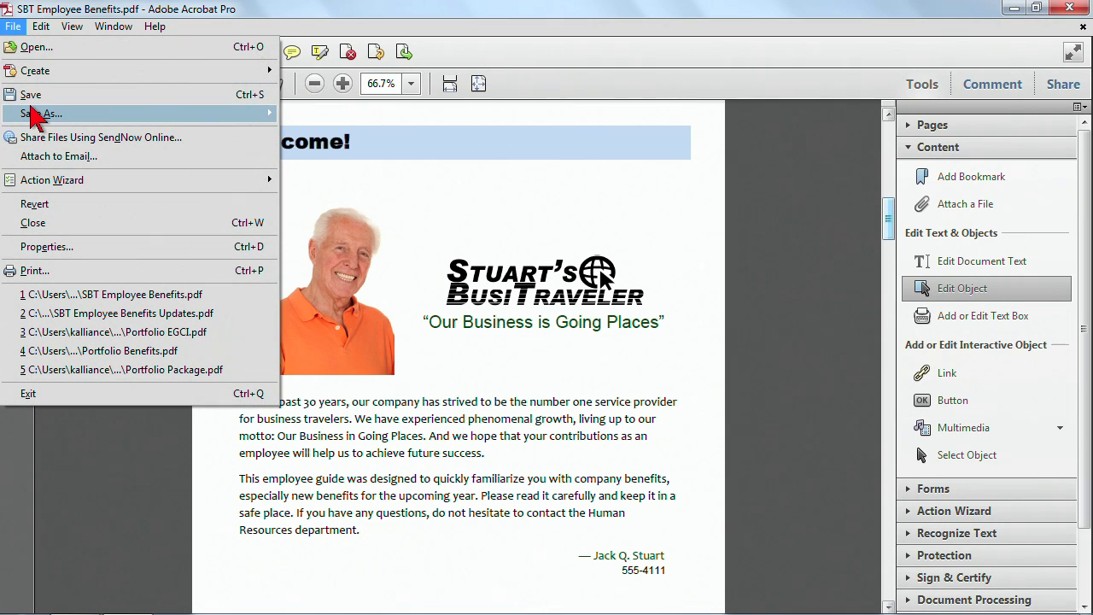
pyautogui.moveTo(35, 117)
pyautogui.click(301, 115)
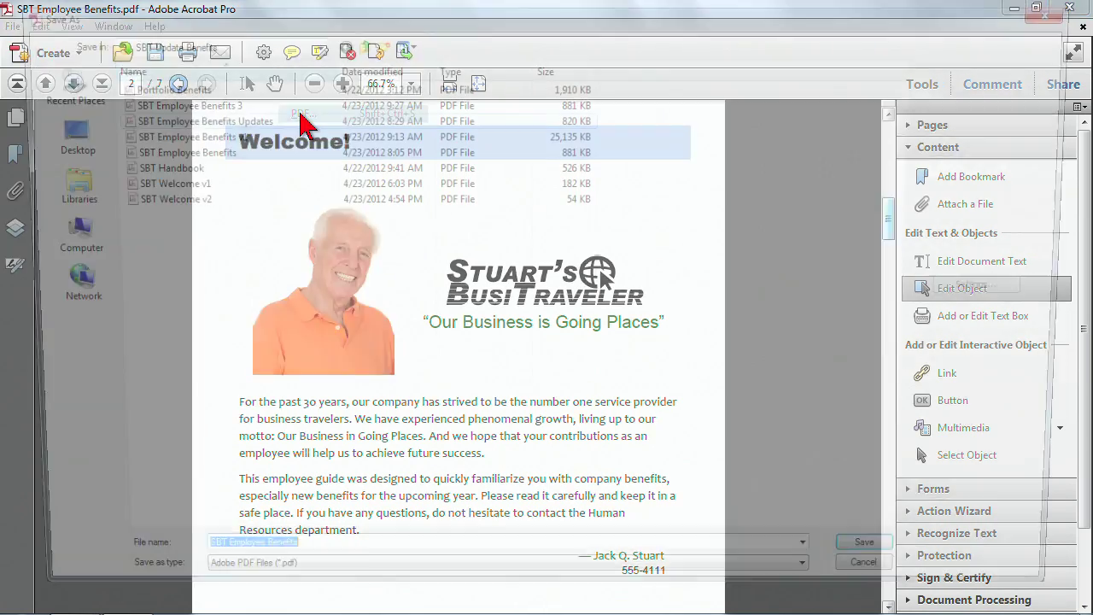
pyautogui.click(289, 572)
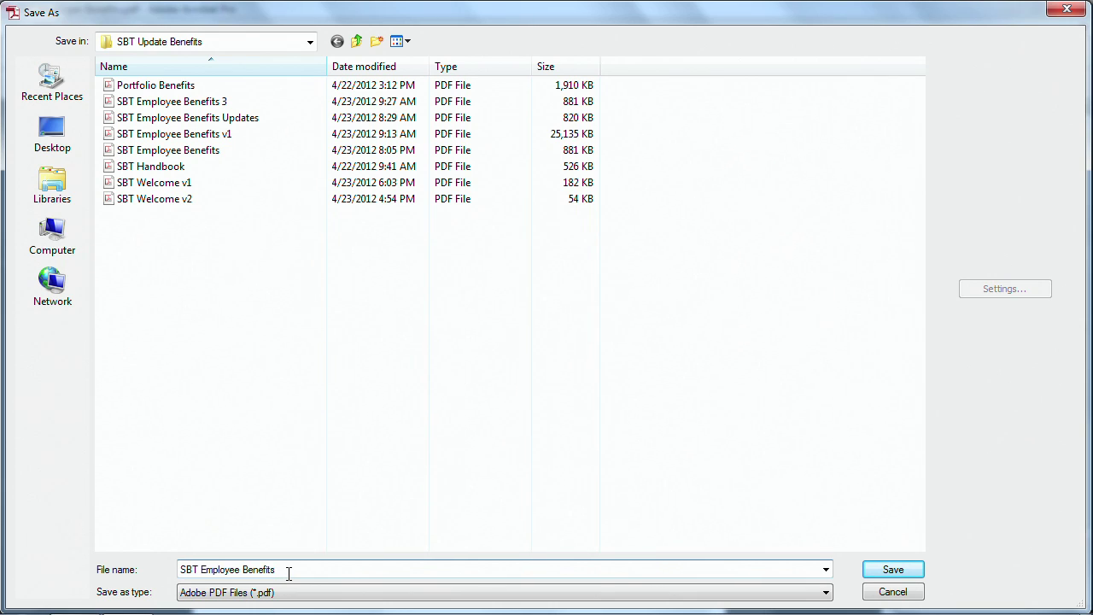
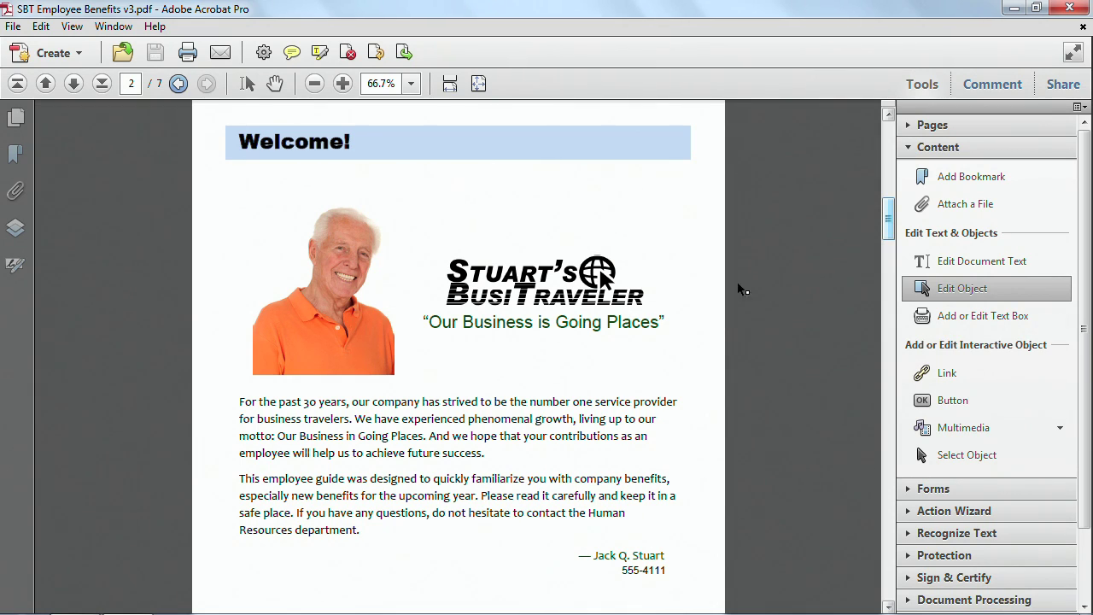
# Start a Typewriter text box in the blank area above the logo and review the available fonts, text colors and font sizes
pyautogui.click(1000, 324)
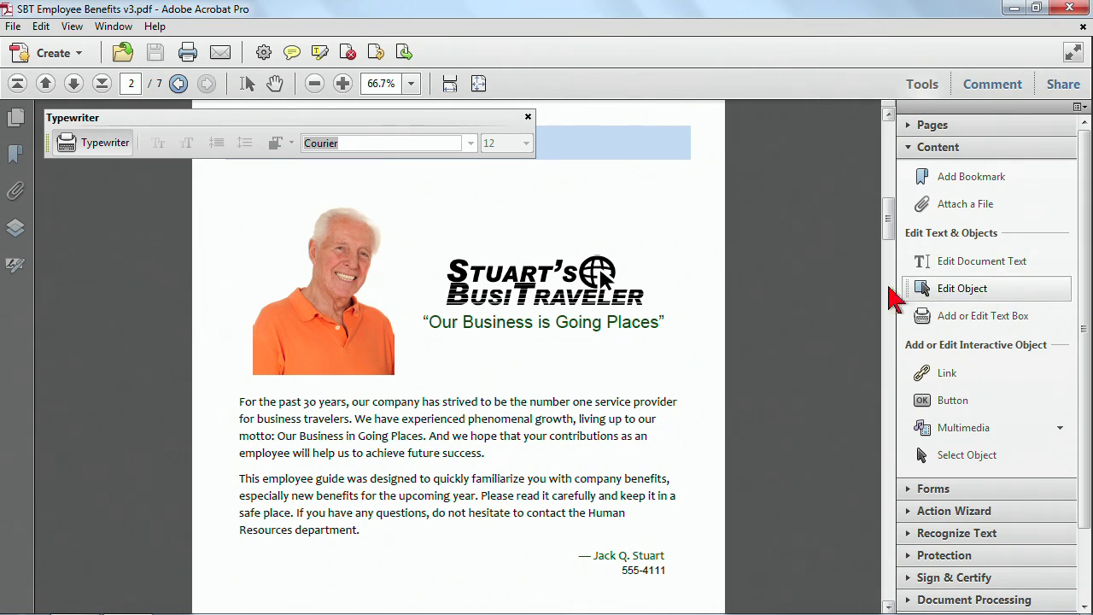
pyautogui.click(106, 144)
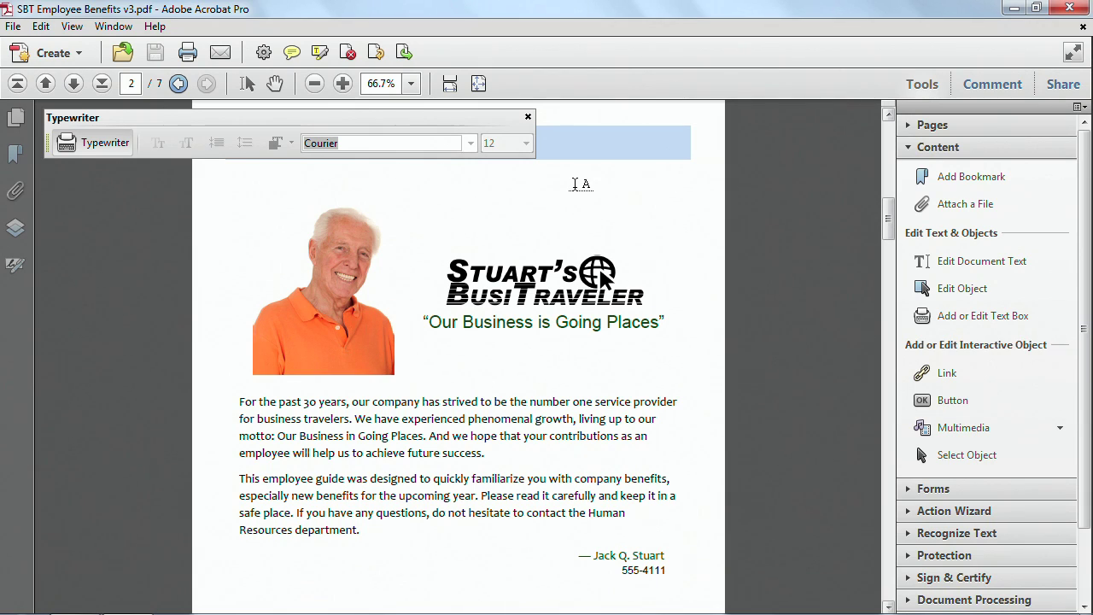
pyautogui.click(574, 185)
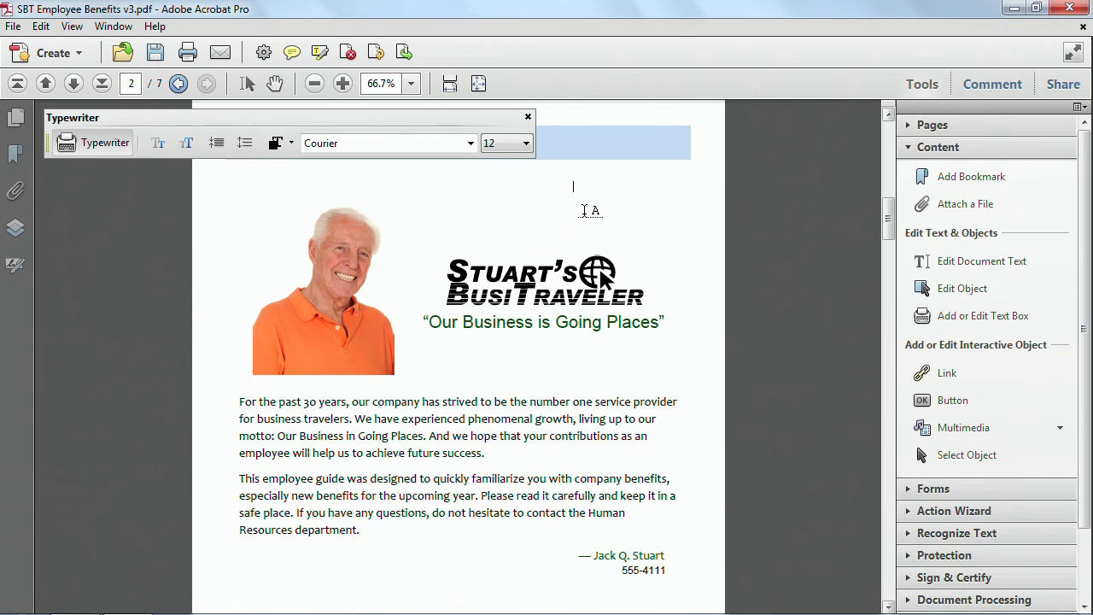
pyautogui.click(470, 144)
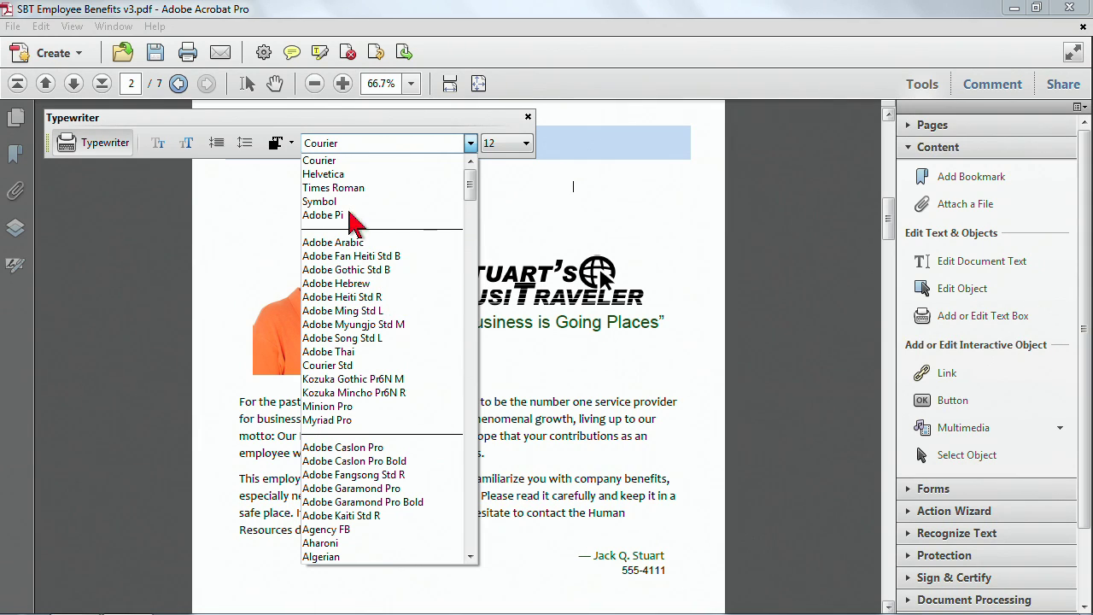
pyautogui.click(329, 142)
pyautogui.click(292, 143)
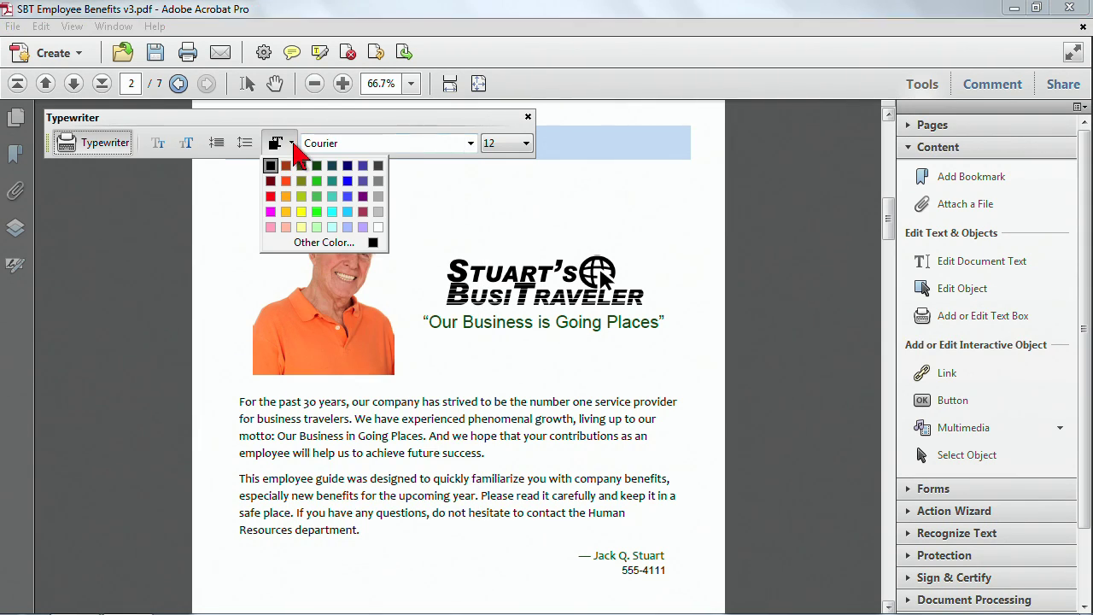
pyautogui.click(289, 141)
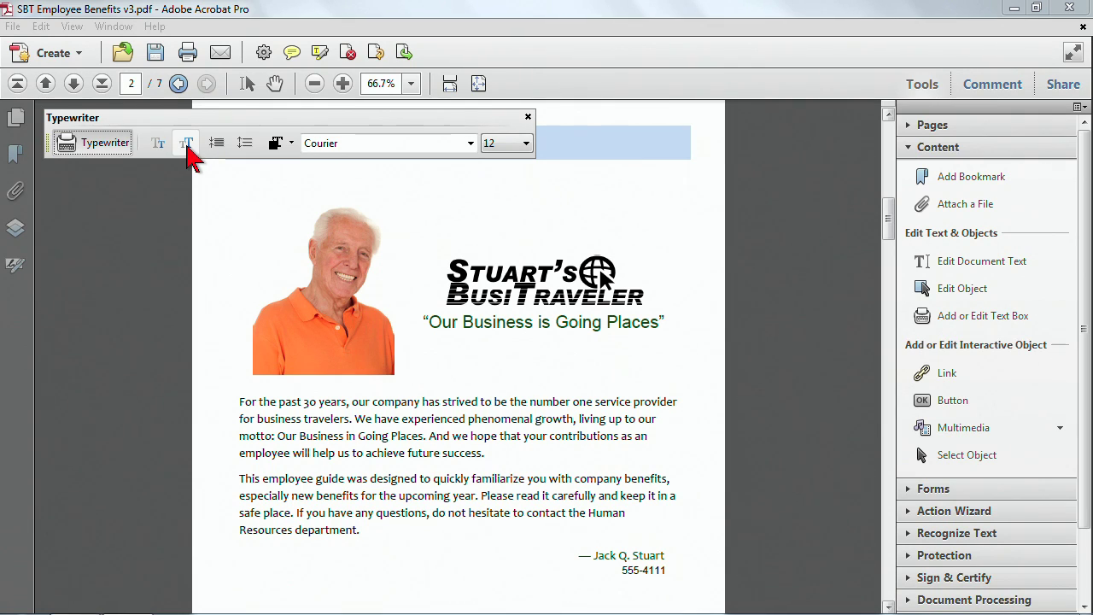
pyautogui.click(525, 145)
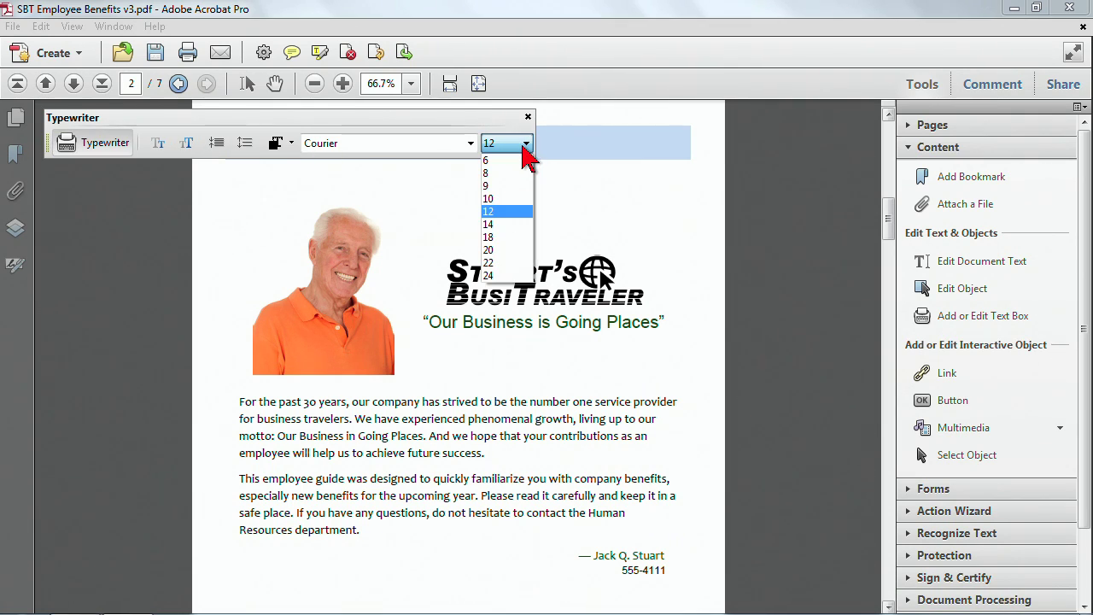
pyautogui.click(434, 139)
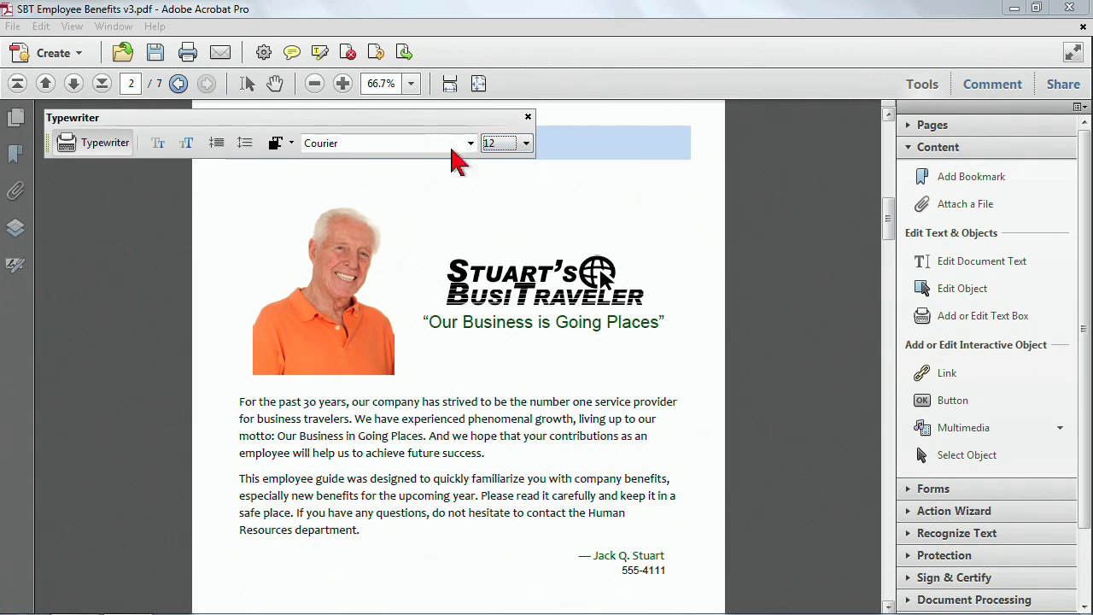
# Enter "Test!" in the text box above the logo in Courier 12, and close the Typewriter toolbar
pyautogui.click(577, 182)
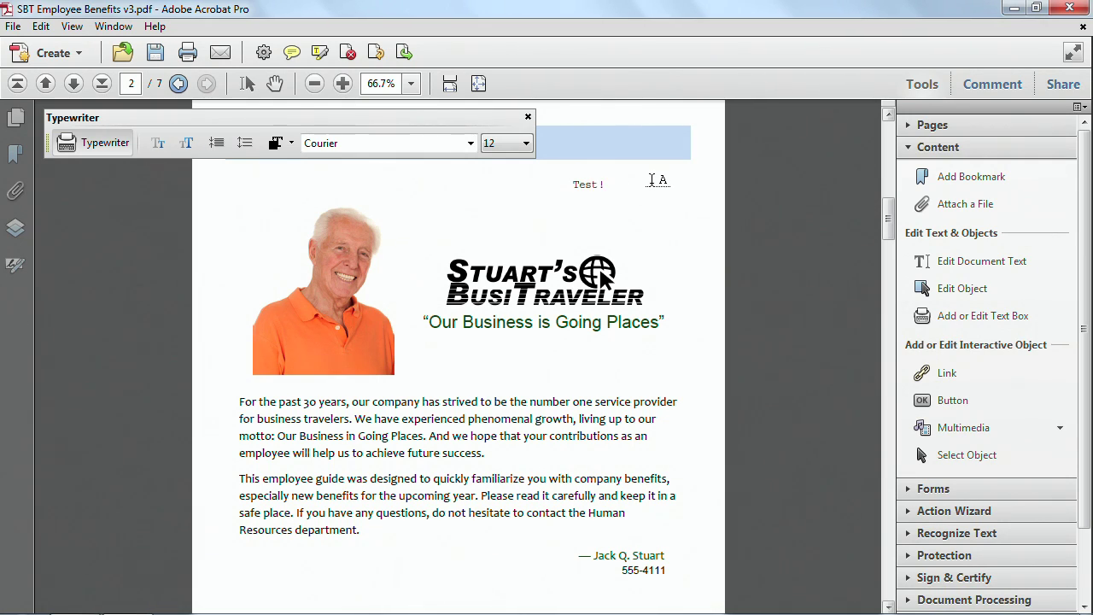
pyautogui.click(90, 141)
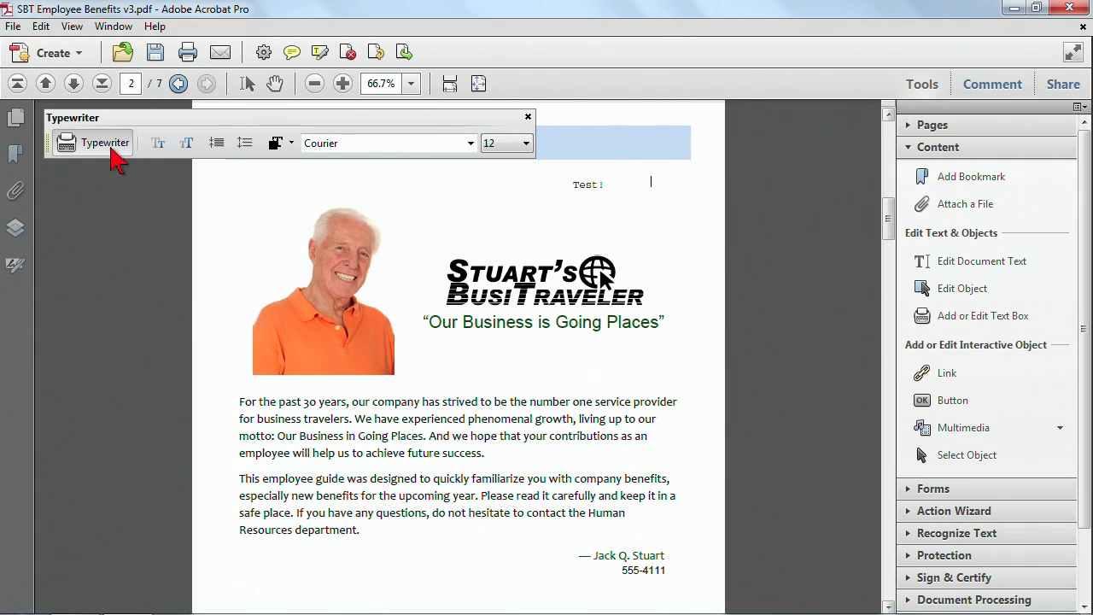
pyautogui.click(527, 117)
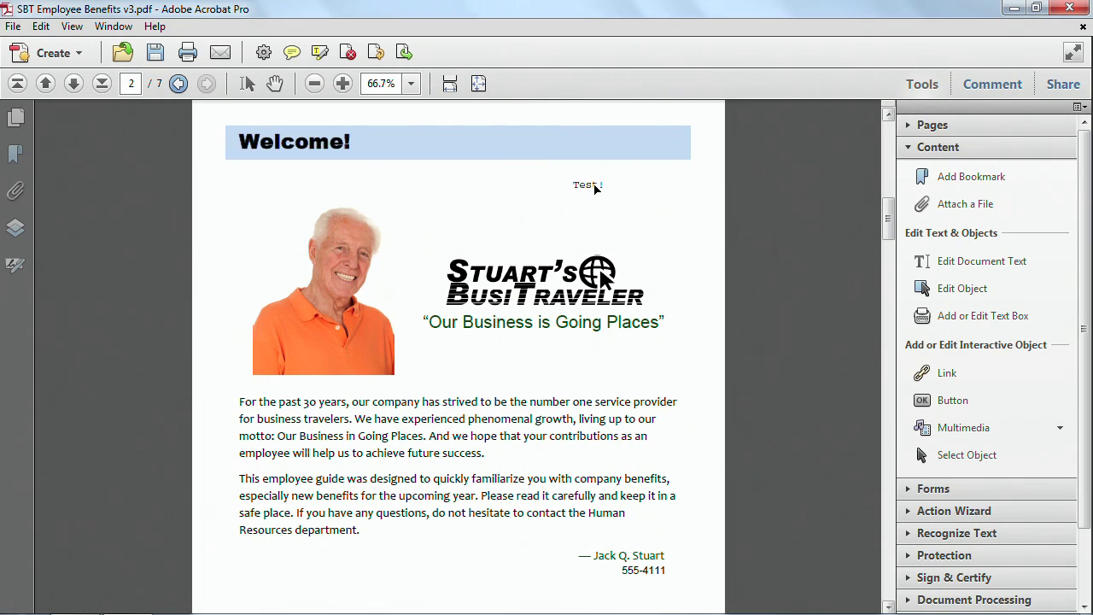
# Revert SBT Employee Benefits v3 to its previously saved version and close the document
pyautogui.click(13, 26)
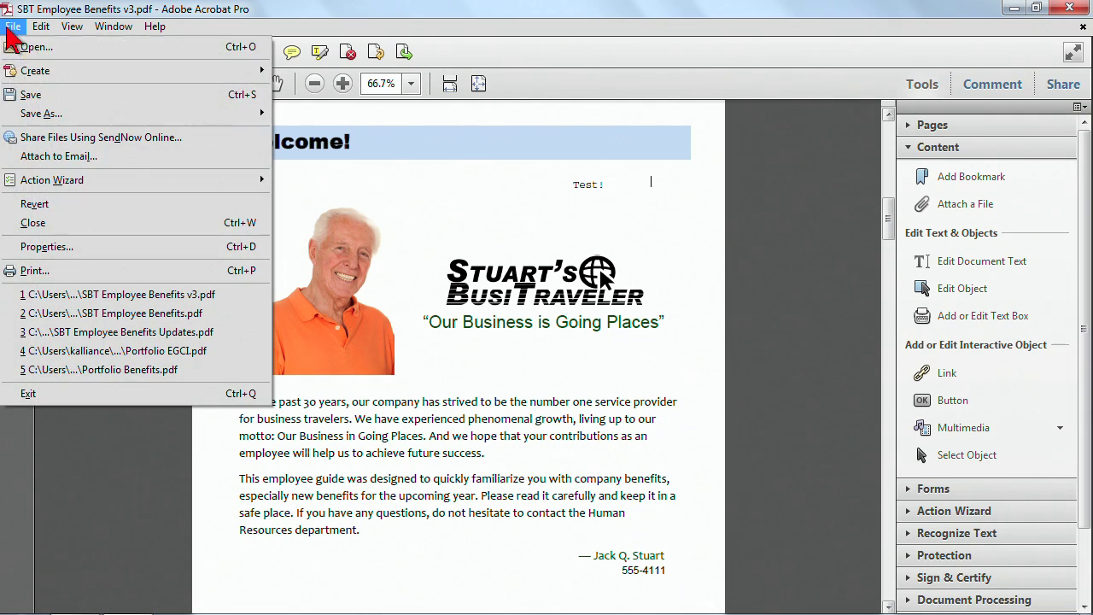
pyautogui.click(29, 203)
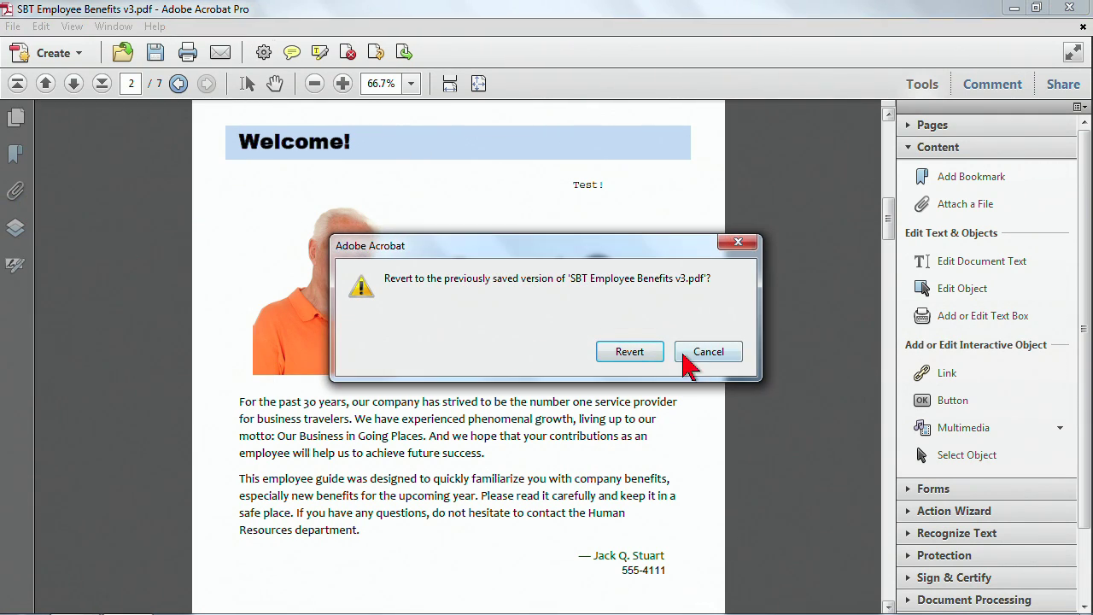
pyautogui.click(653, 354)
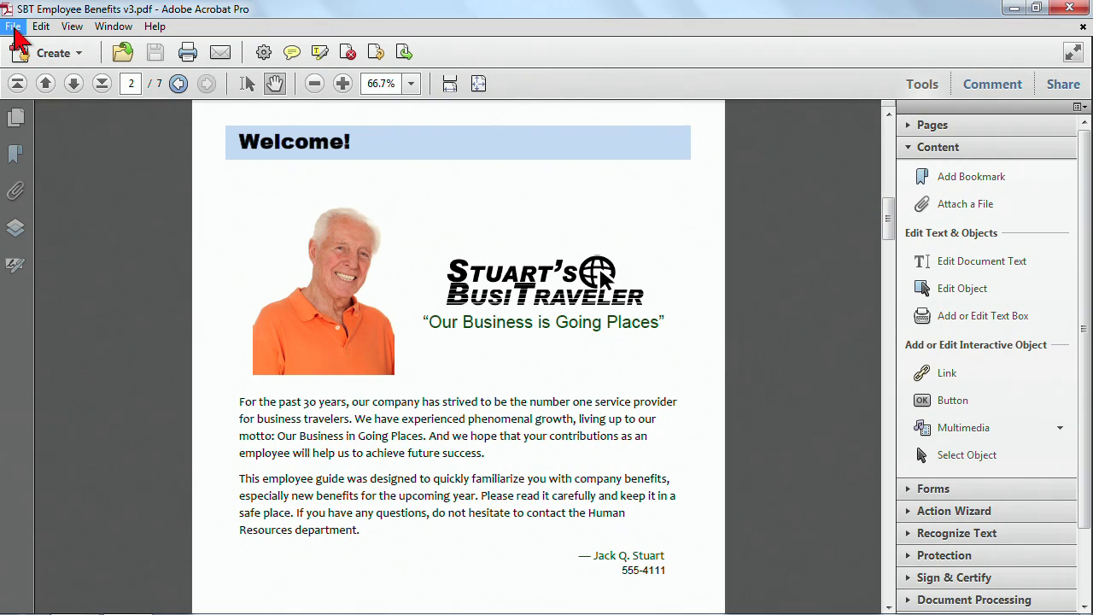
pyautogui.click(1082, 28)
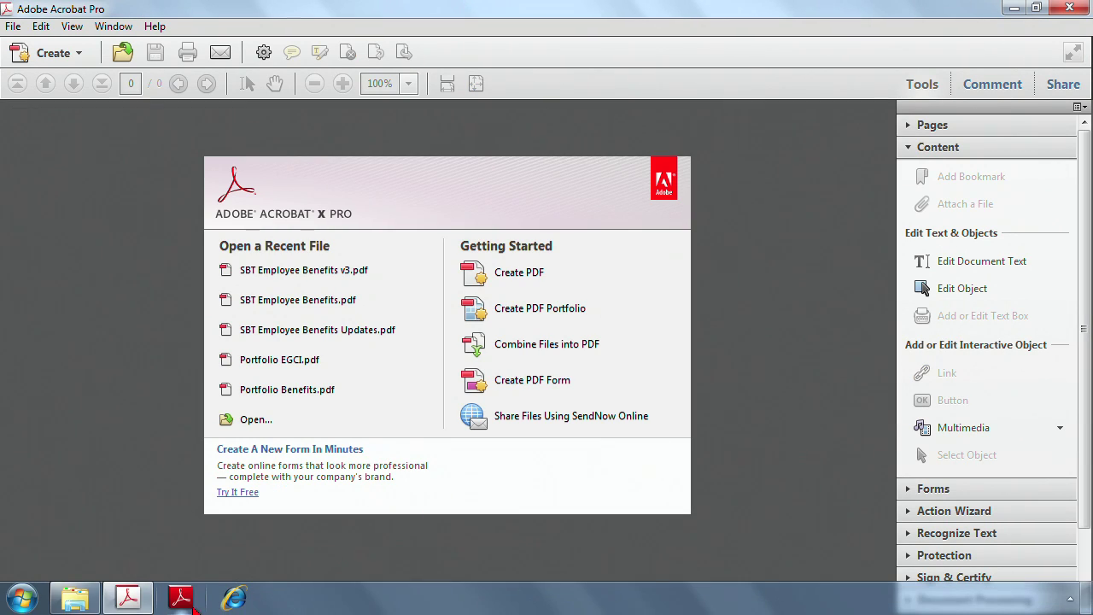
# Switch to Adobe Reader and open SBT Staff Sales Dept w Print Settings from the SBT Excel folder in Acrobat X
pyautogui.click(182, 598)
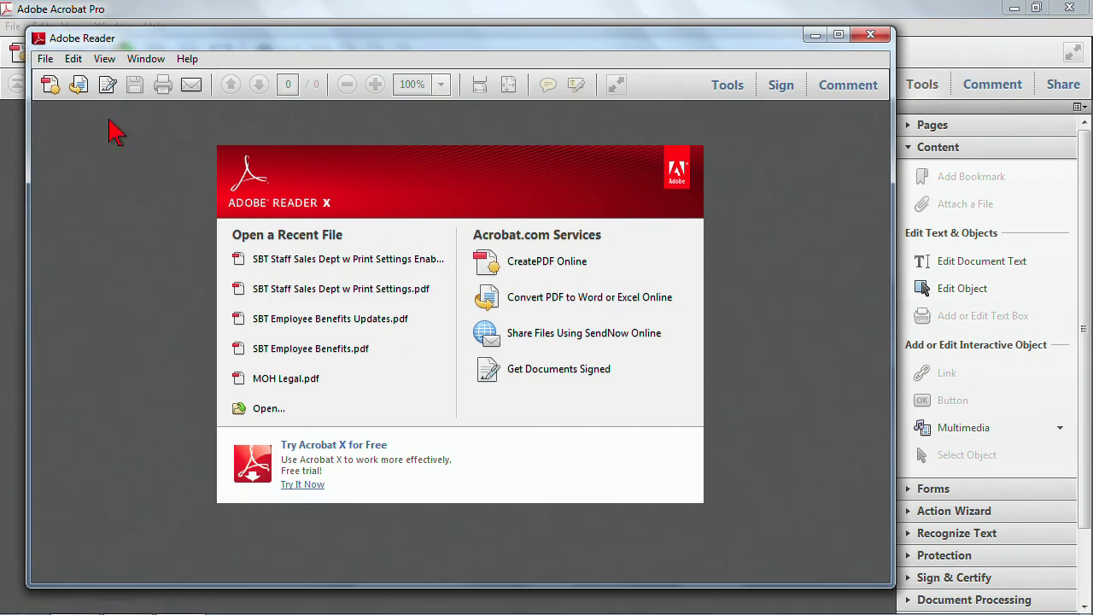
pyautogui.click(45, 58)
pyautogui.click(68, 80)
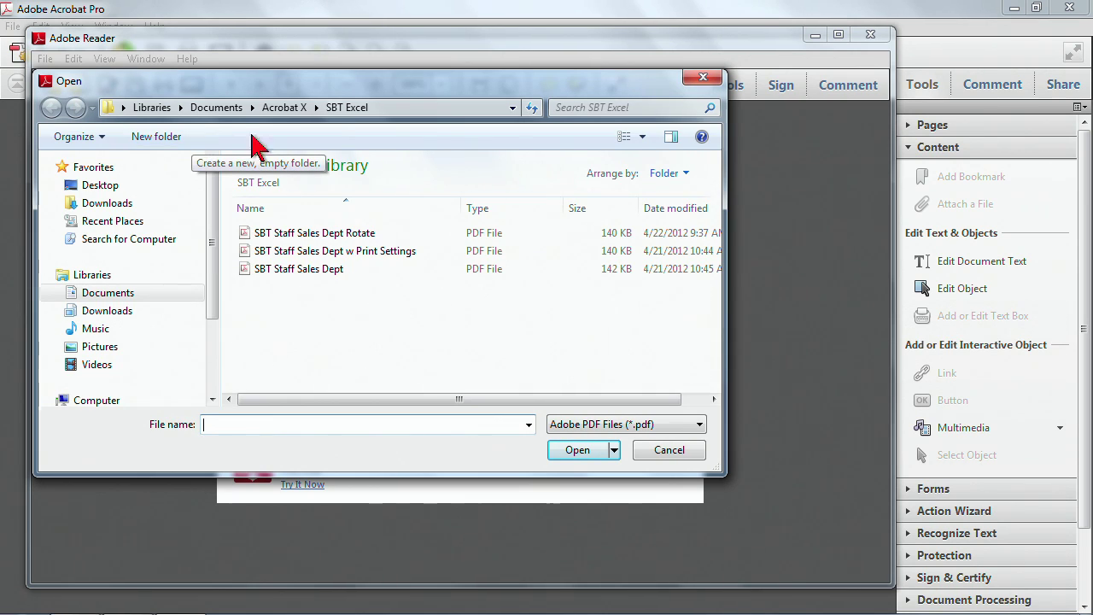
pyautogui.doubleClick(438, 85)
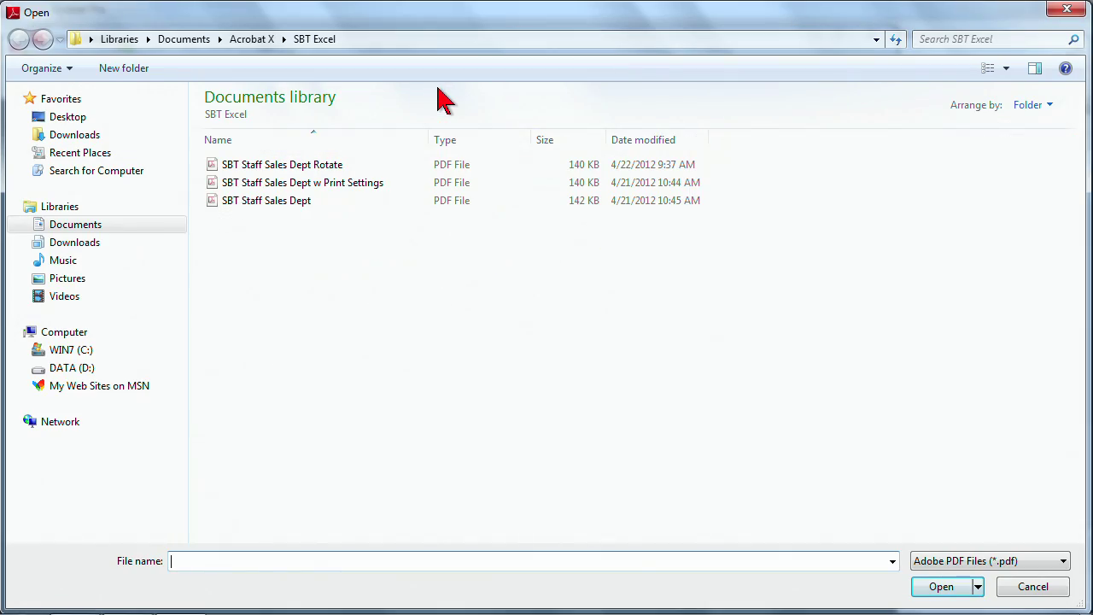
pyautogui.click(254, 38)
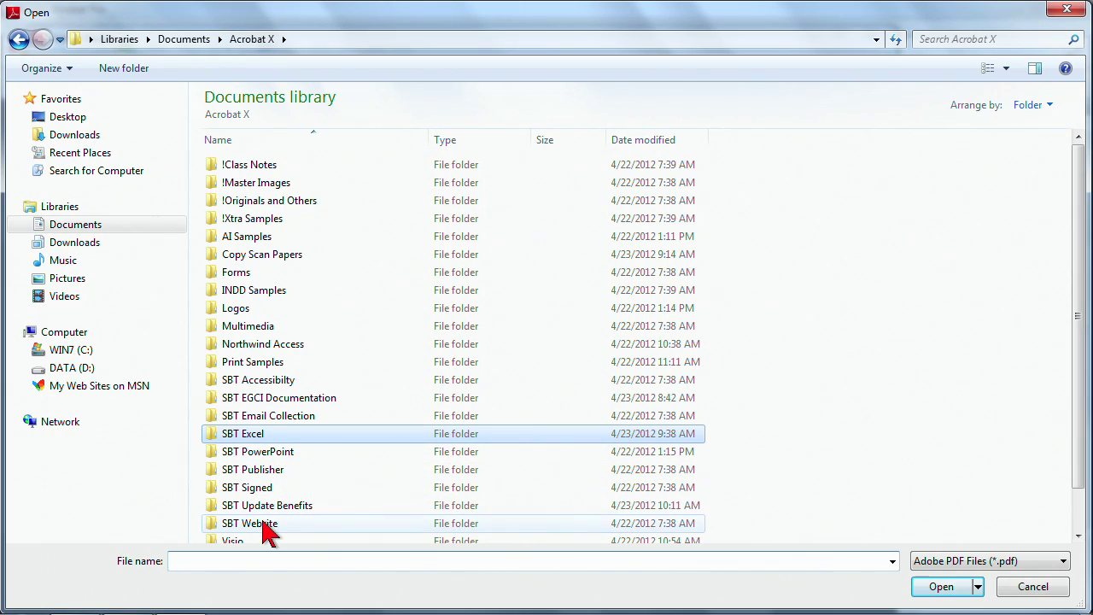
pyautogui.doubleClick(259, 436)
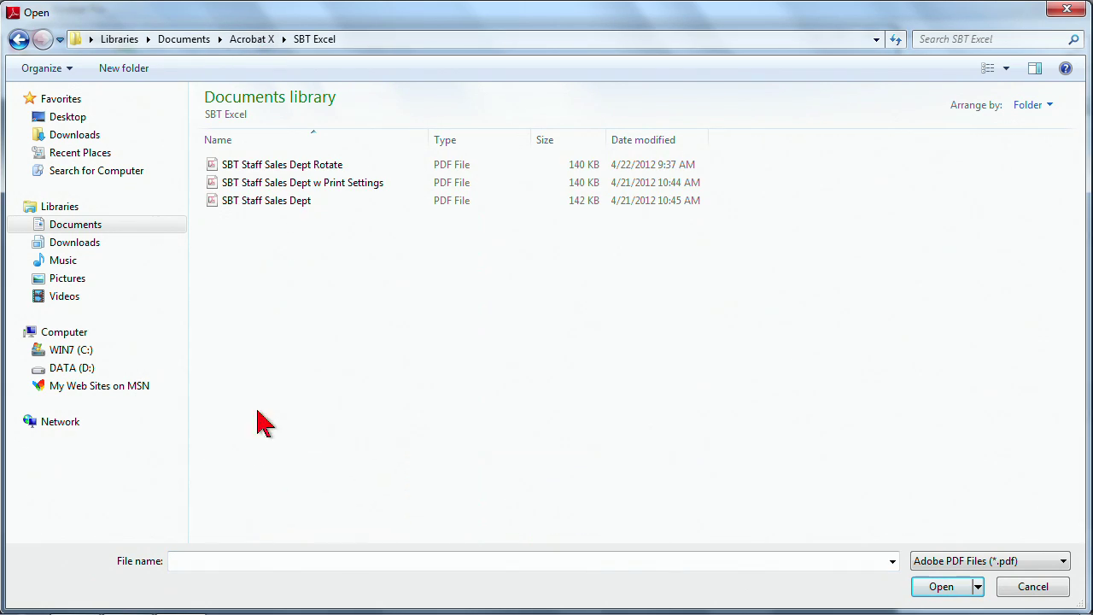
pyautogui.doubleClick(308, 182)
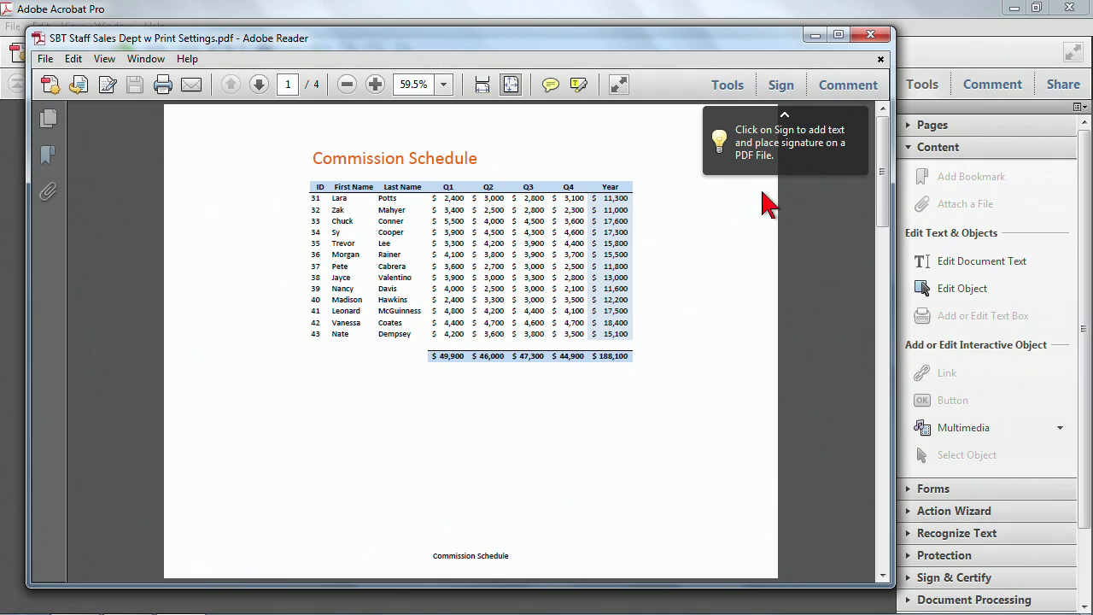
# Check which tools Reader offers for the Commission Schedule PDF, and close the file
pyautogui.click(722, 85)
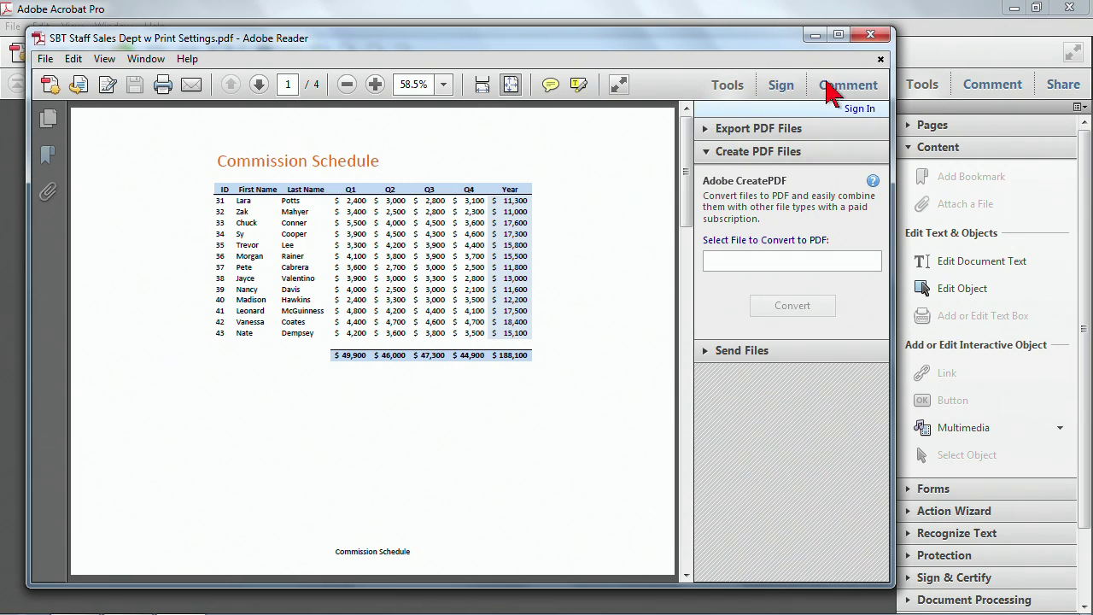
pyautogui.click(880, 59)
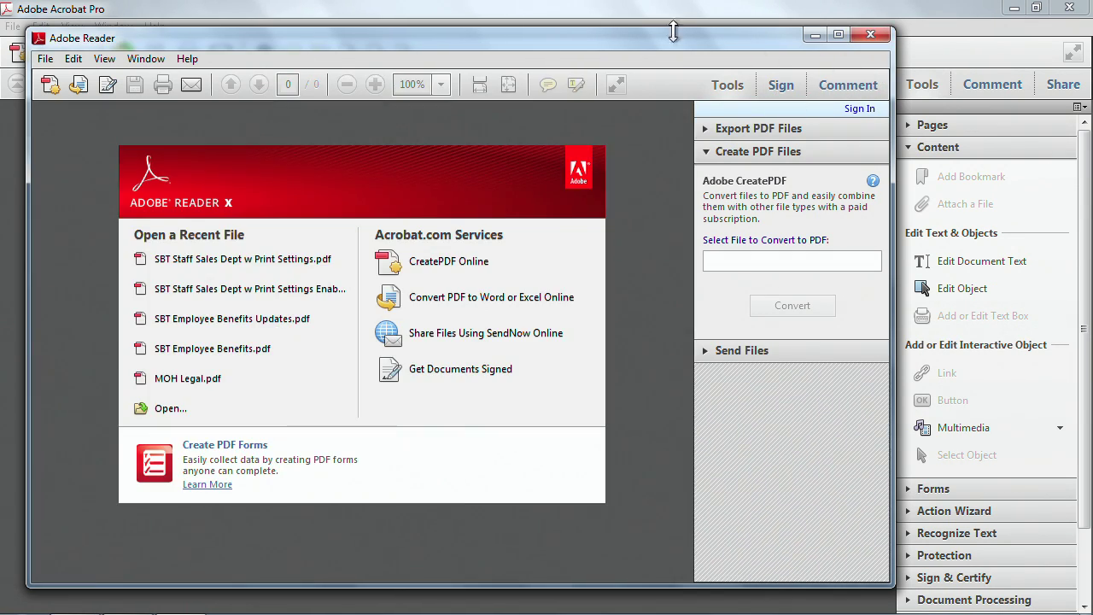
# Switch back to Acrobat Pro and open SBT Staff Sales Dept w Print Settings from the SBT Excel folder
pyautogui.click(647, 20)
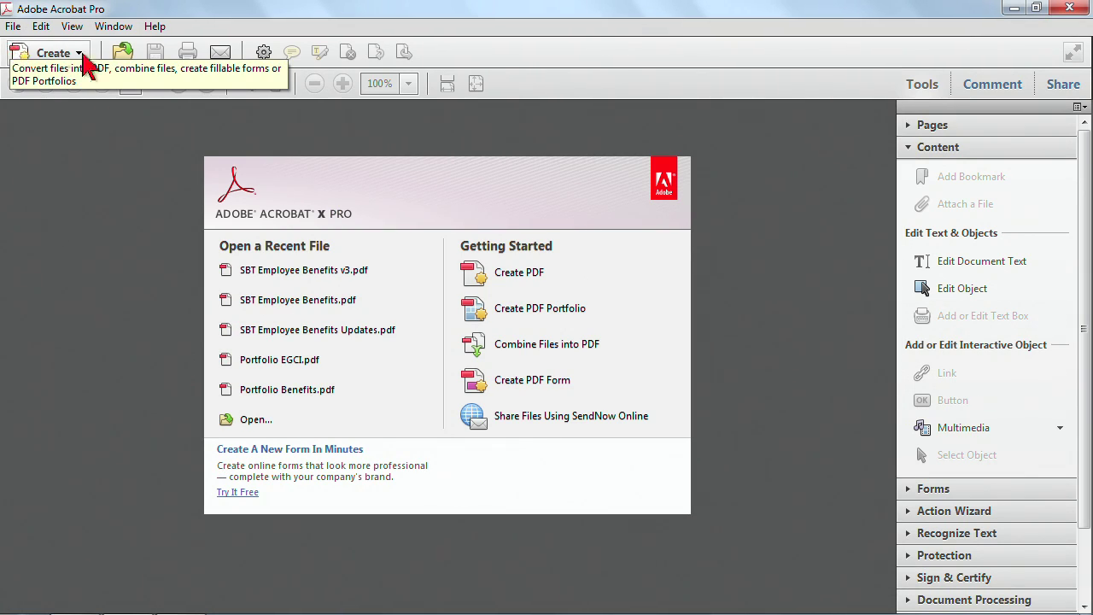
pyautogui.click(120, 53)
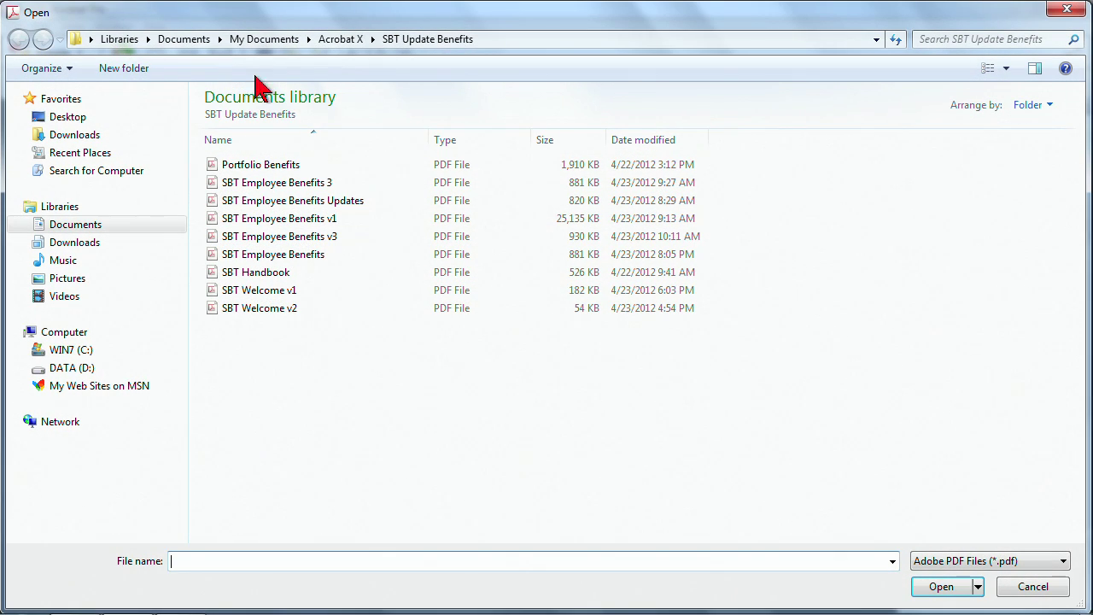
pyautogui.click(339, 41)
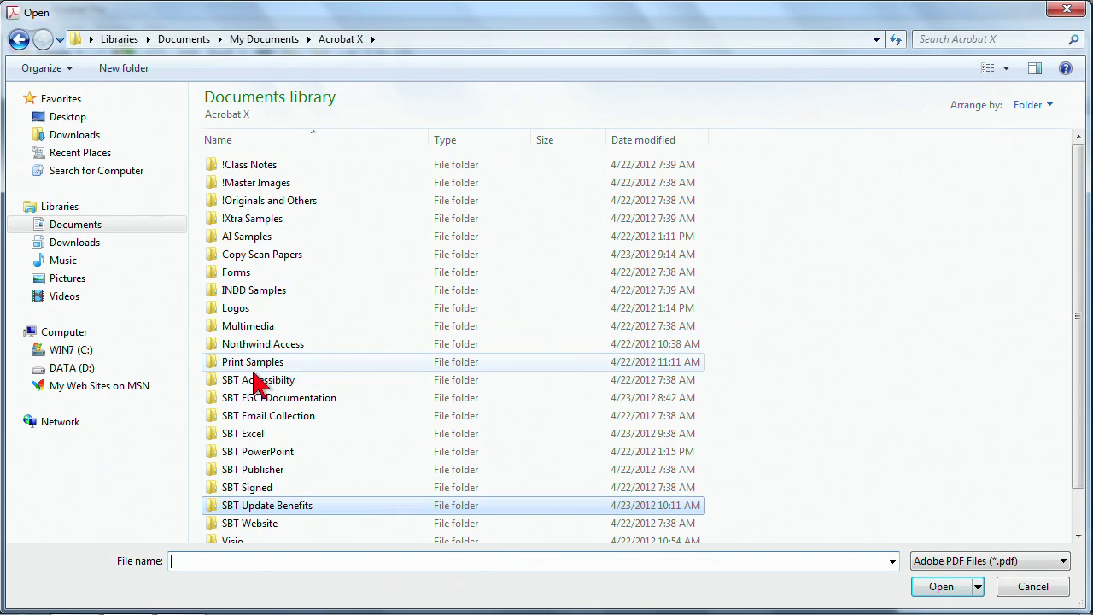
pyautogui.doubleClick(260, 437)
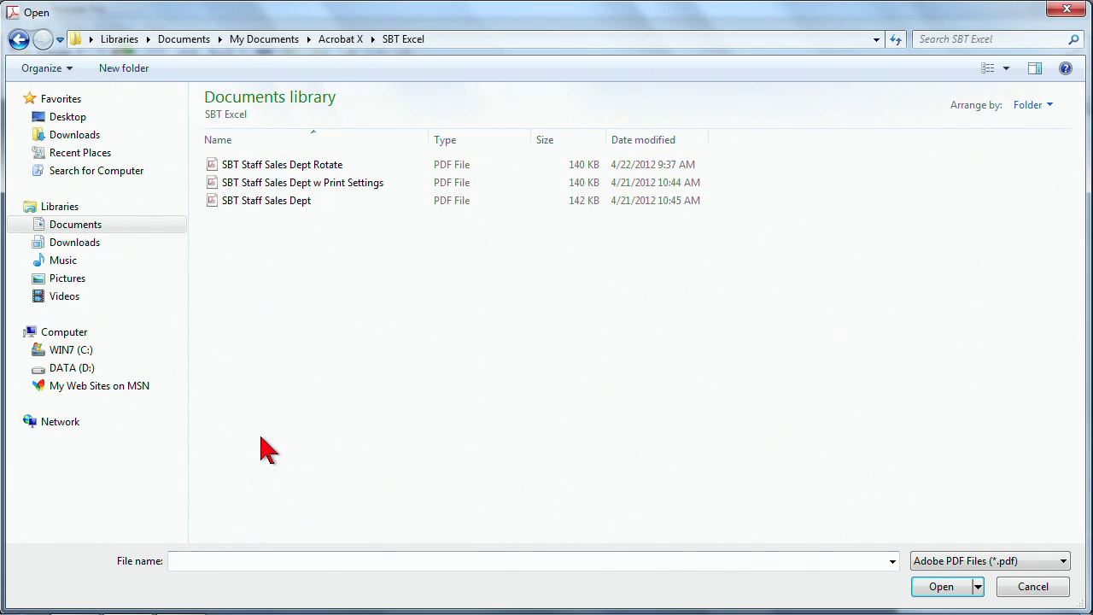
pyautogui.doubleClick(334, 191)
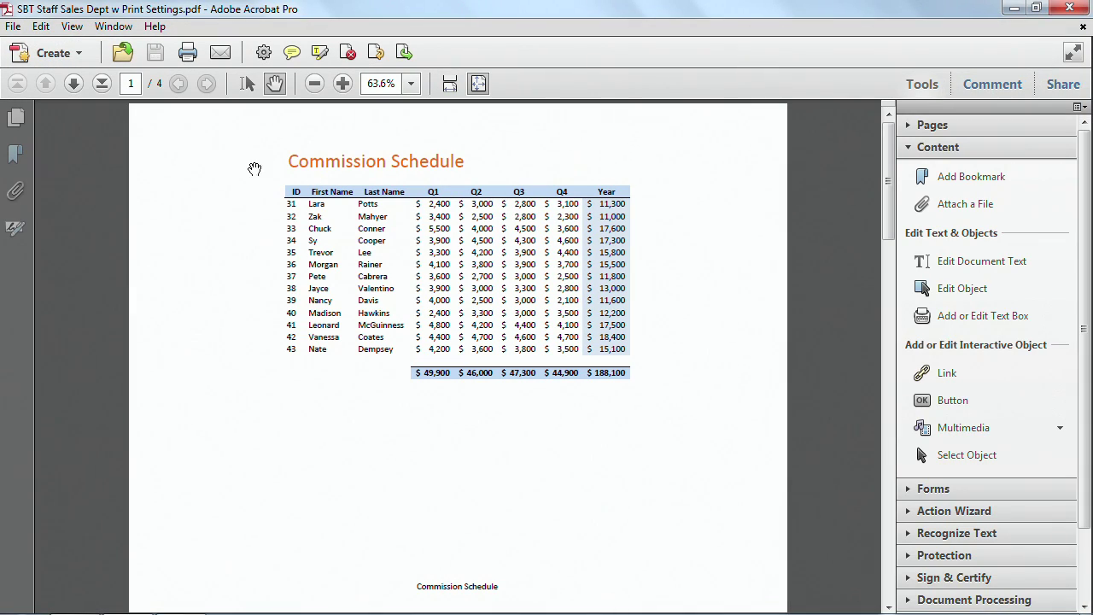
# Save the document as a Reader Extended PDF with adding text enabled, named SBT Staff Sales Dept w Print Settings E, and close it
pyautogui.click(13, 26)
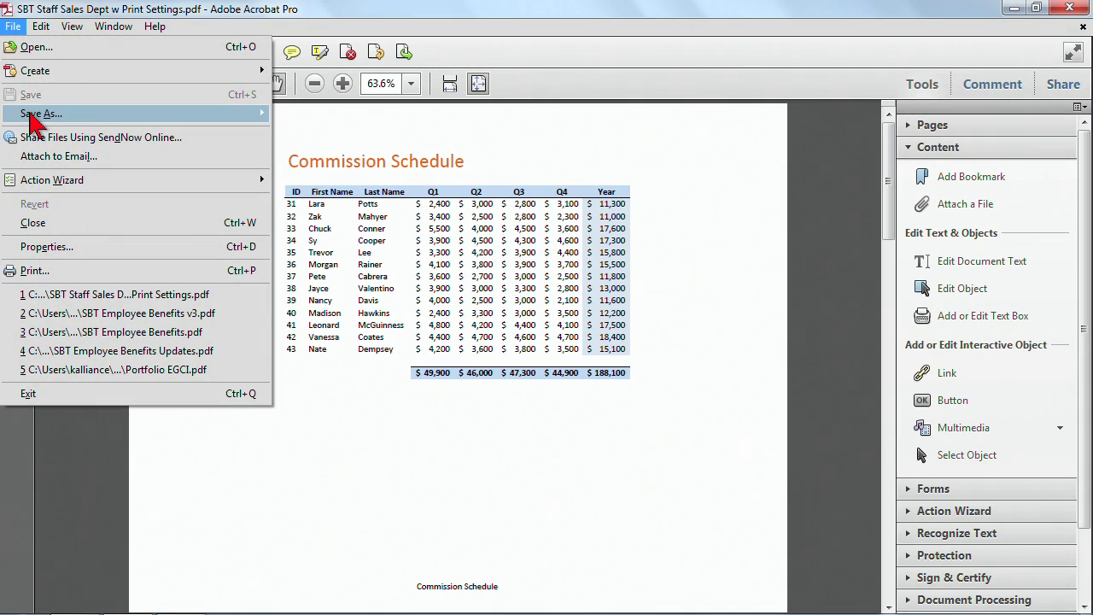
pyautogui.moveTo(25, 112)
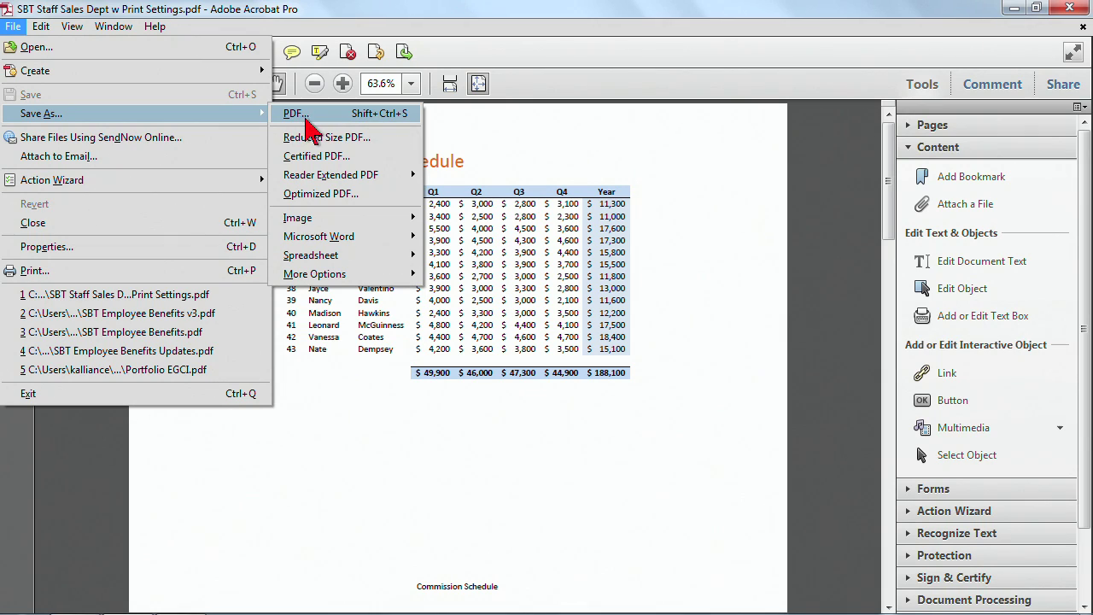
pyautogui.moveTo(309, 179)
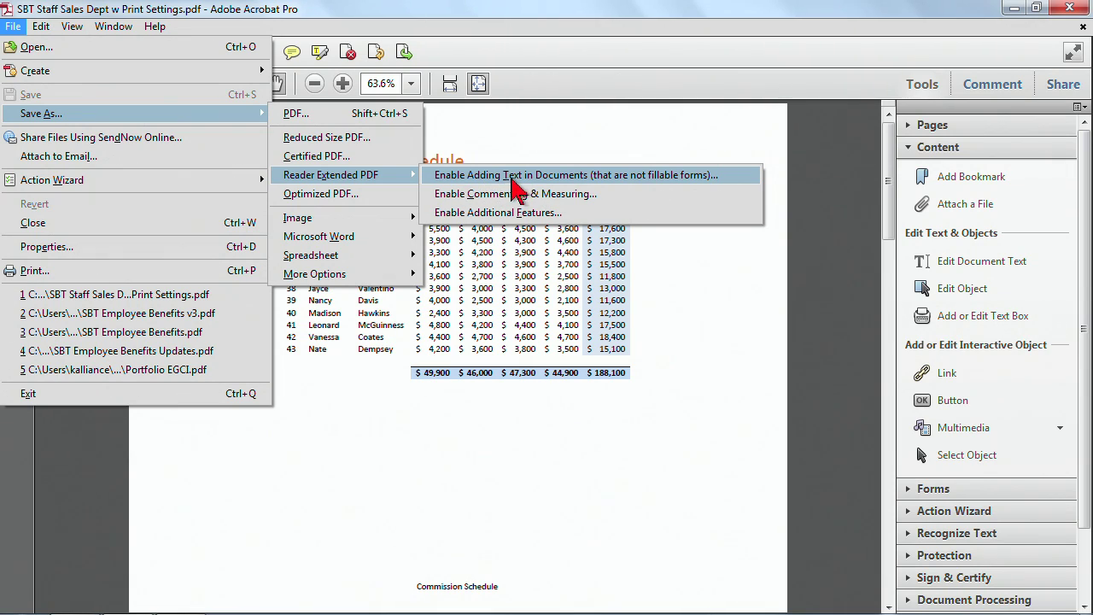
pyautogui.click(621, 175)
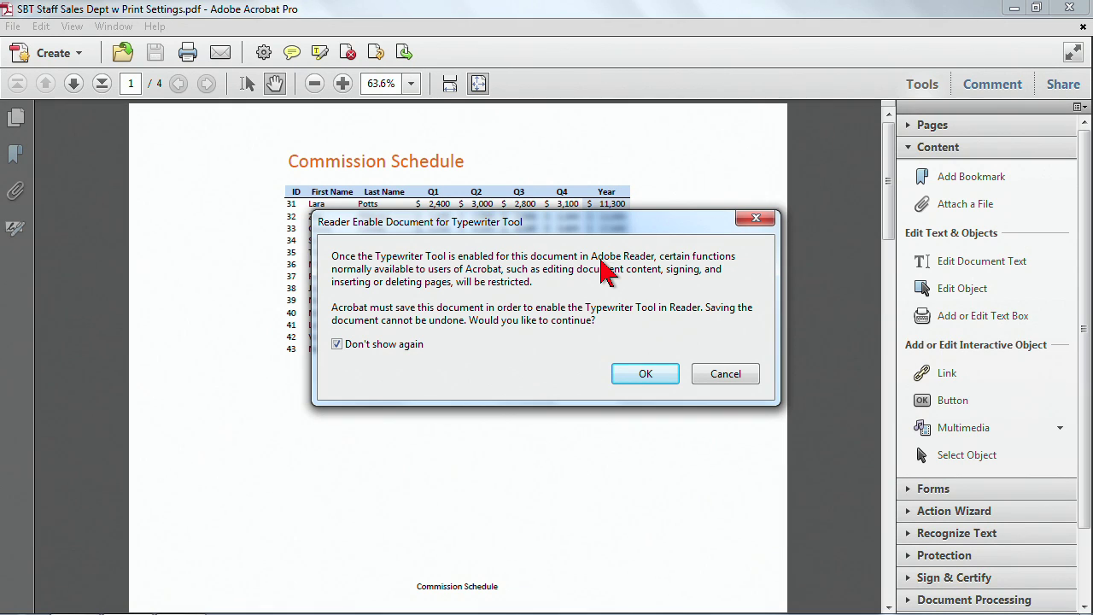
pyautogui.click(640, 376)
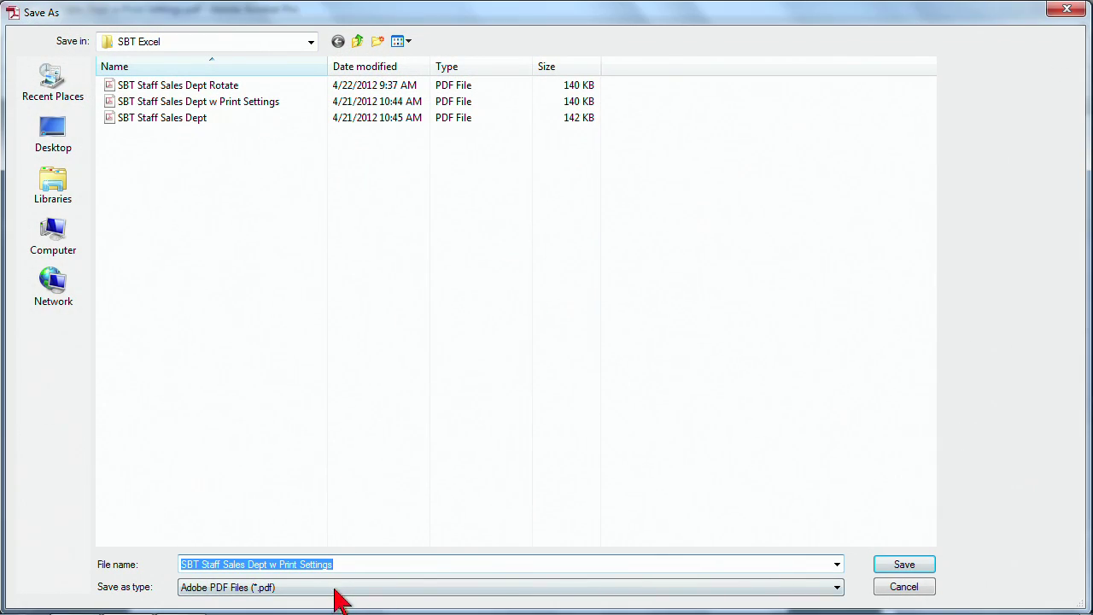
pyautogui.click(350, 565)
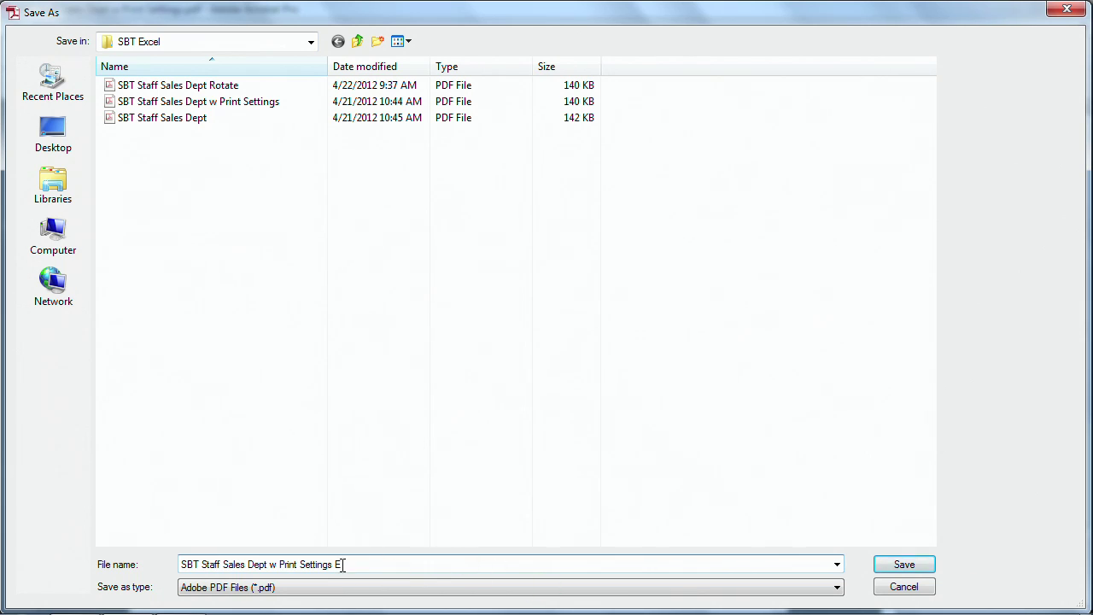
pyautogui.click(903, 567)
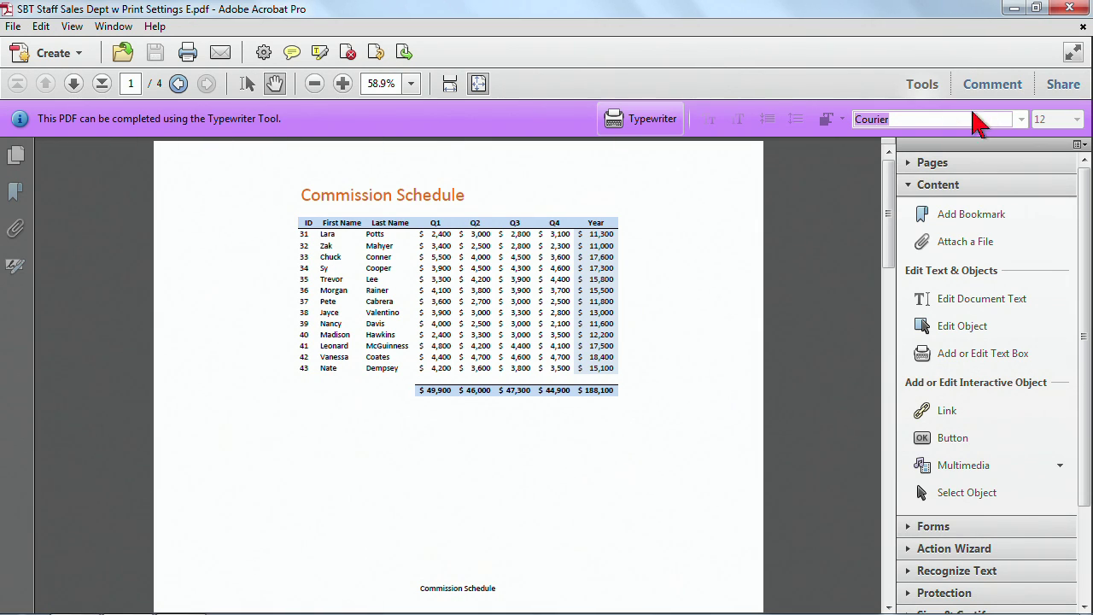
pyautogui.click(1083, 26)
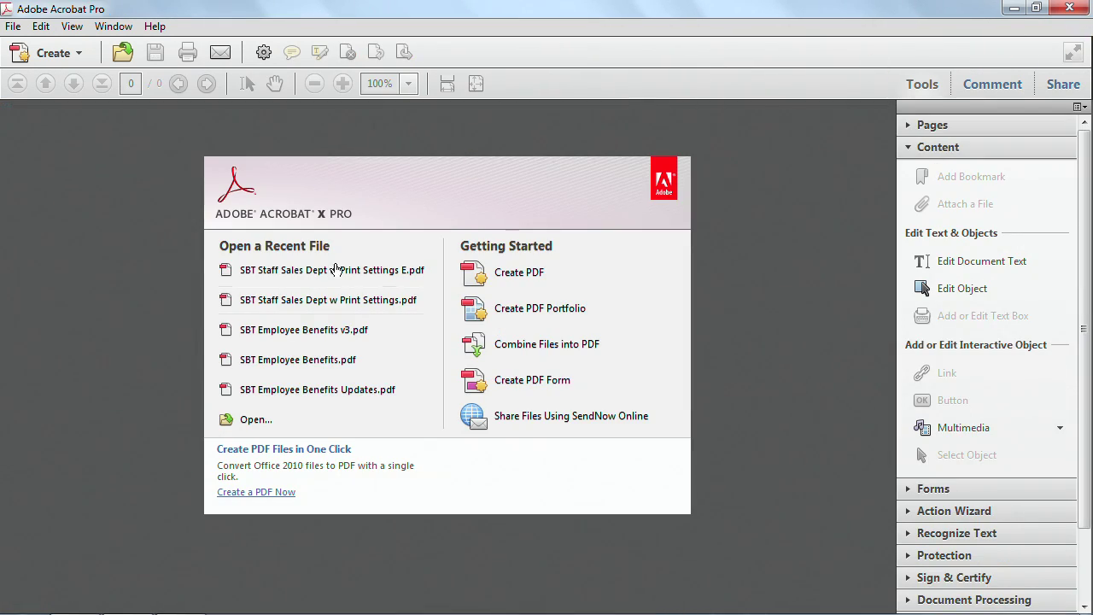
# Switch to Adobe Reader and open SBT Staff Sales Dept w Print Settings E from the SBT Excel folder
pyautogui.click(180, 596)
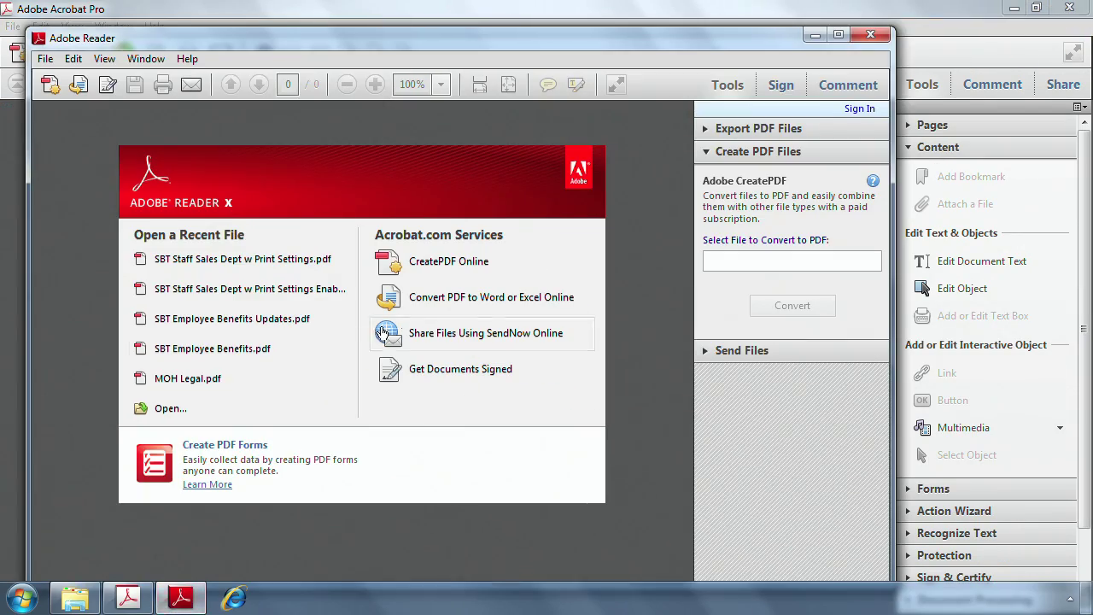
pyautogui.click(43, 59)
pyautogui.click(61, 76)
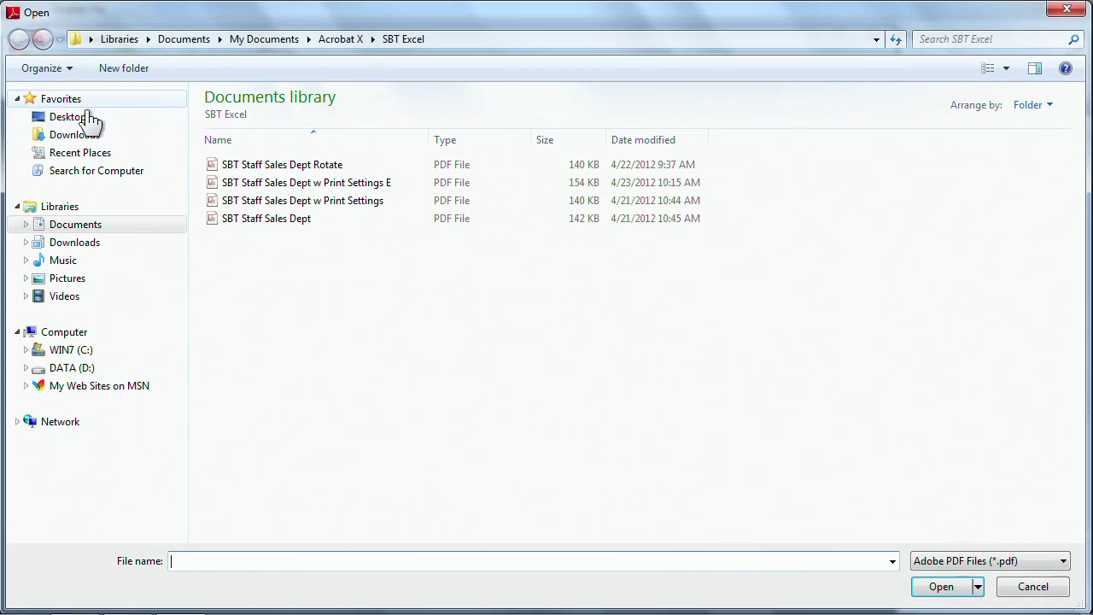
pyautogui.doubleClick(335, 183)
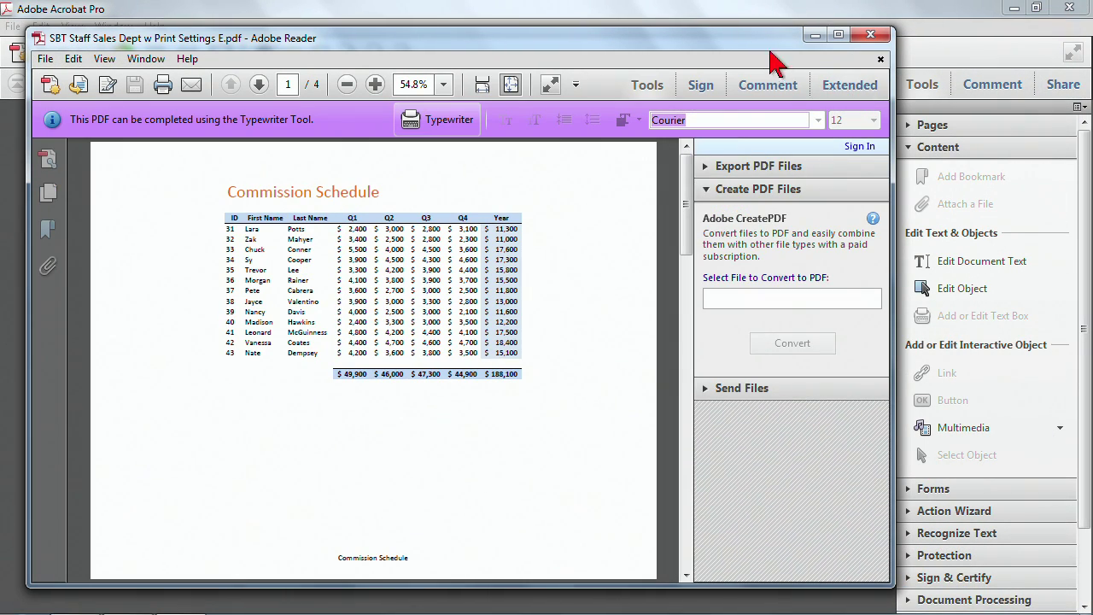
# Maximize the Reader window, activate Add or Edit Text Box from the extended features, and minimize Reader to return to Acrobat Pro
pyautogui.click(836, 35)
pyautogui.click(1054, 54)
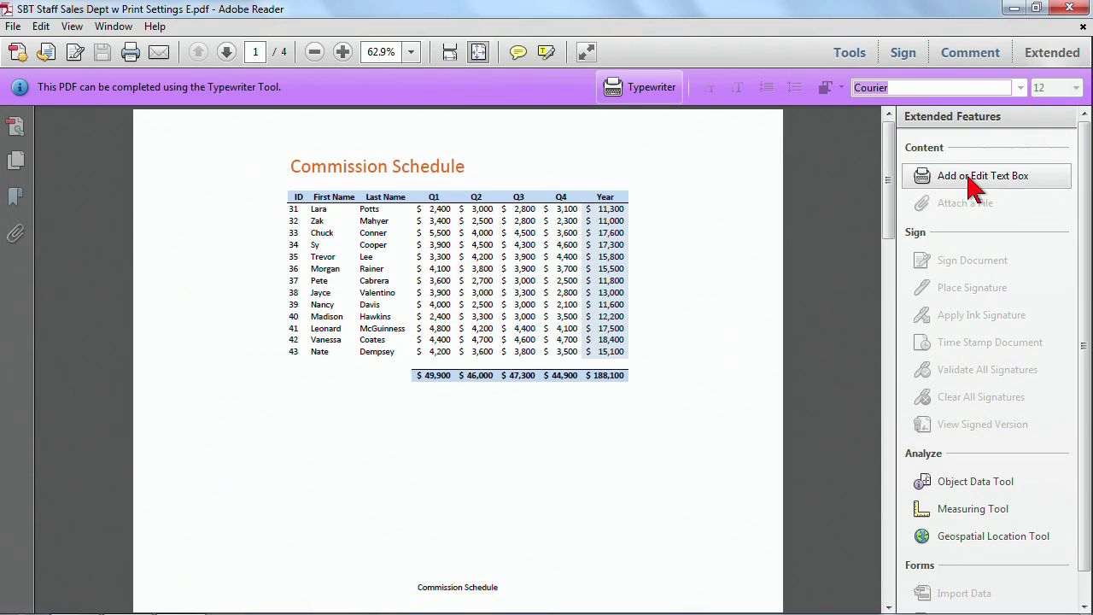
pyautogui.click(933, 179)
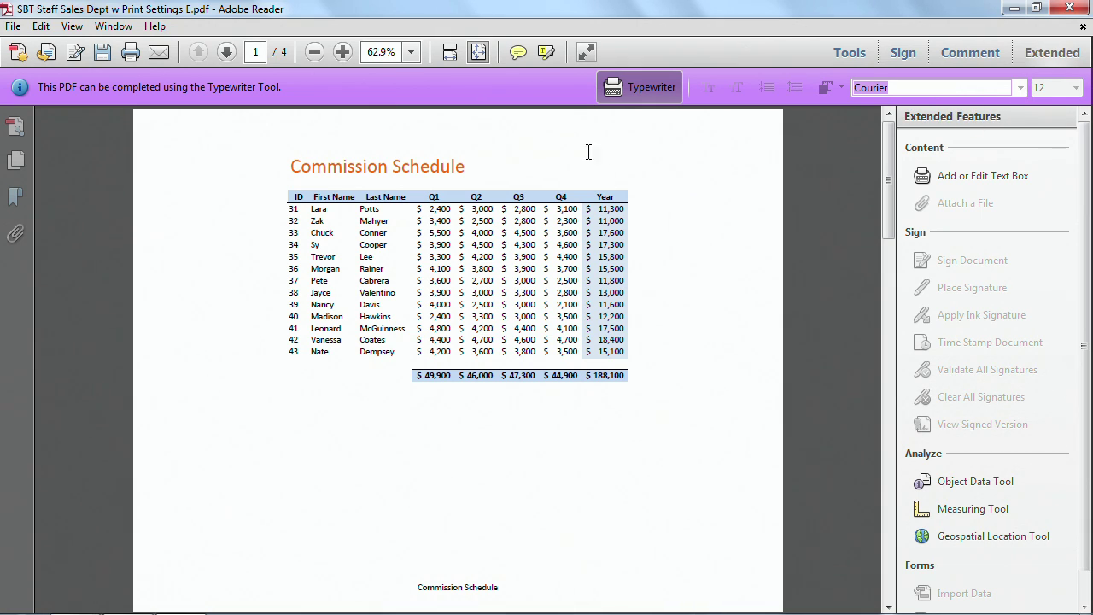
pyautogui.click(1013, 8)
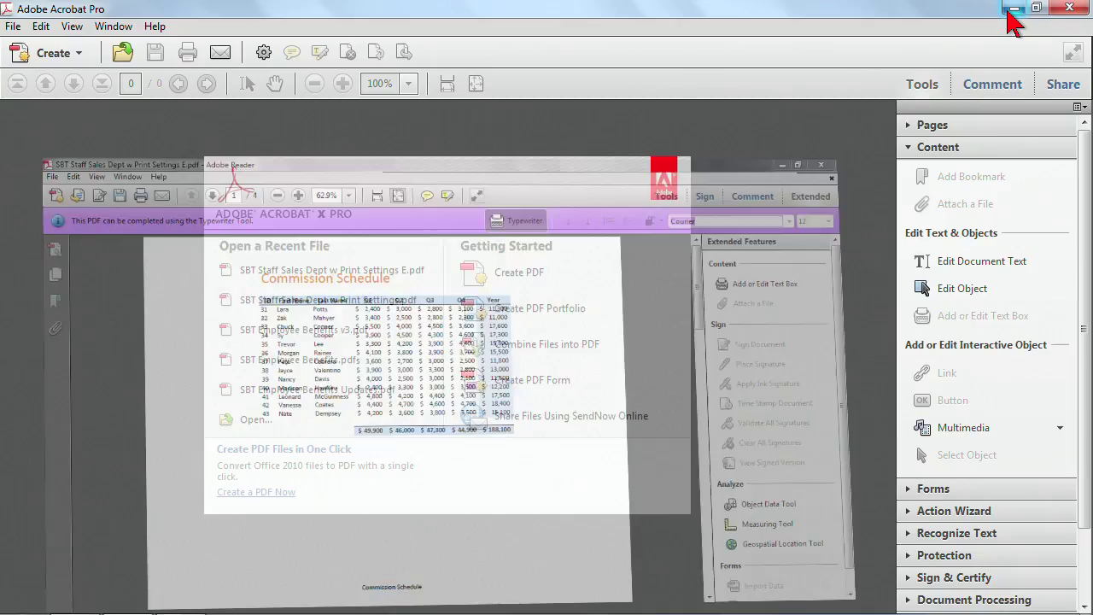